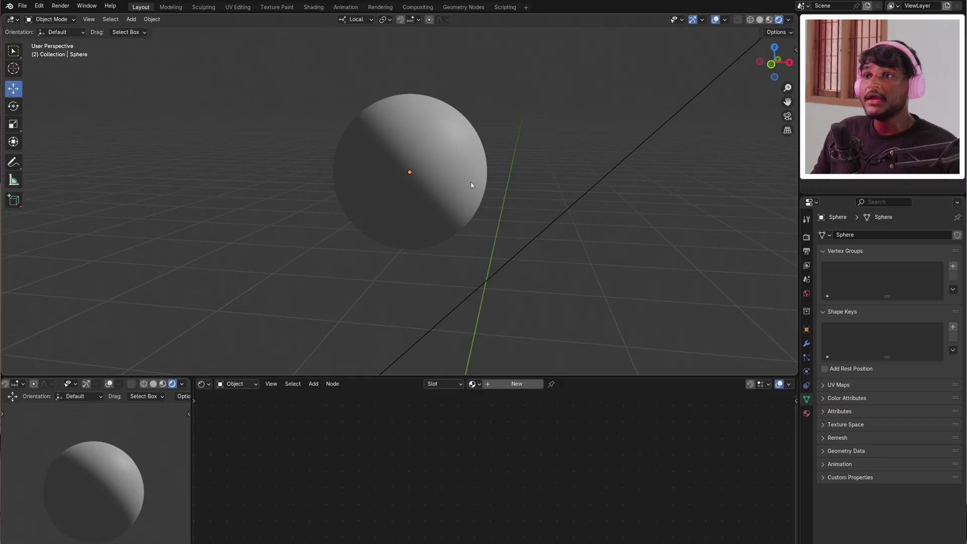
middle_click_drag(471, 185, 420, 118)
scroll(515, 98, "down", 4)
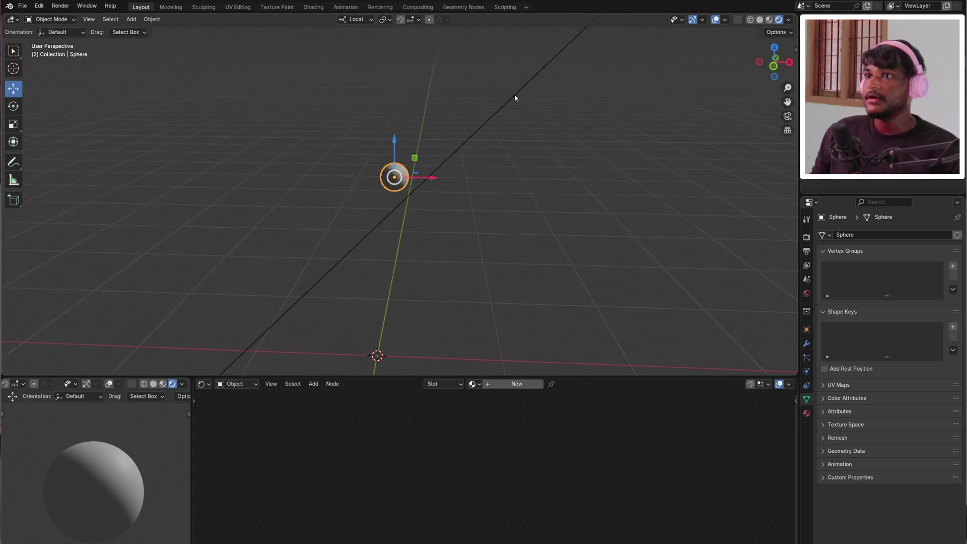
left_click(493, 114)
scroll(487, 235, "up", 2)
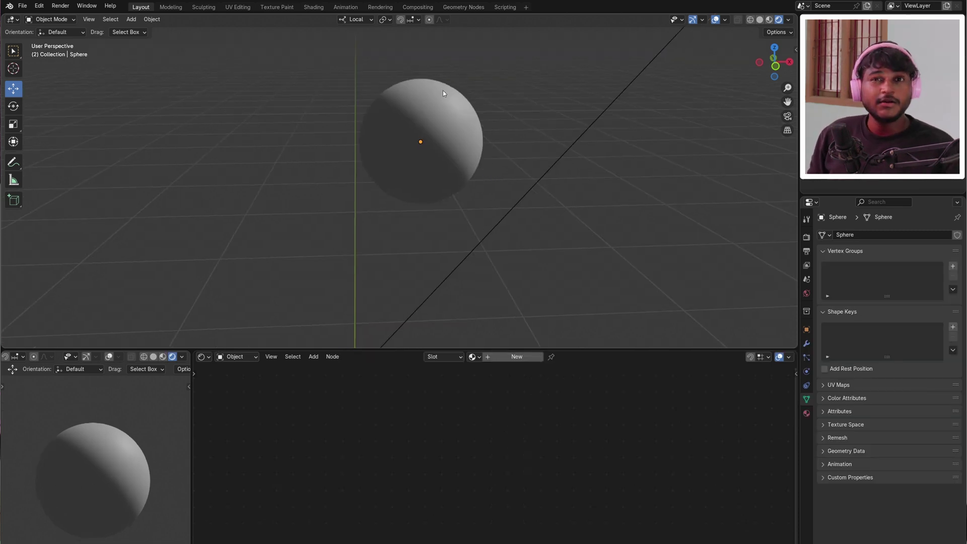
Create a new material on the sphere and space its Principled BSDF node away from the Material Output
left_click(461, 123)
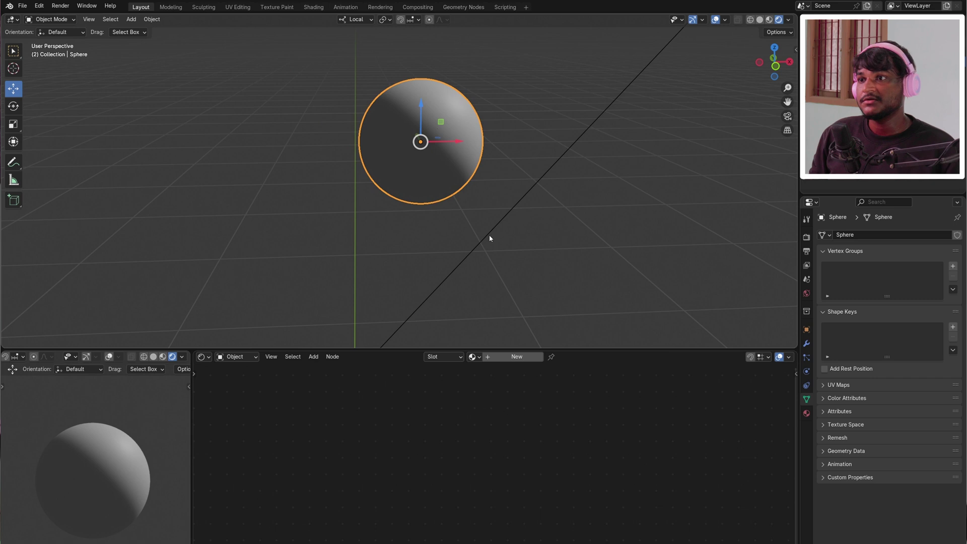
scroll(485, 446, "up", 5)
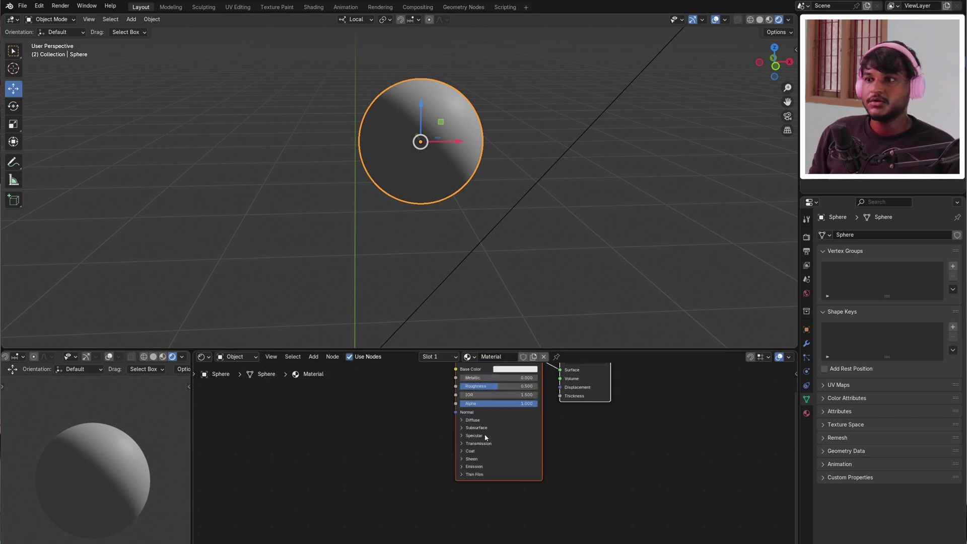
left_click_drag(450, 390, 362, 403)
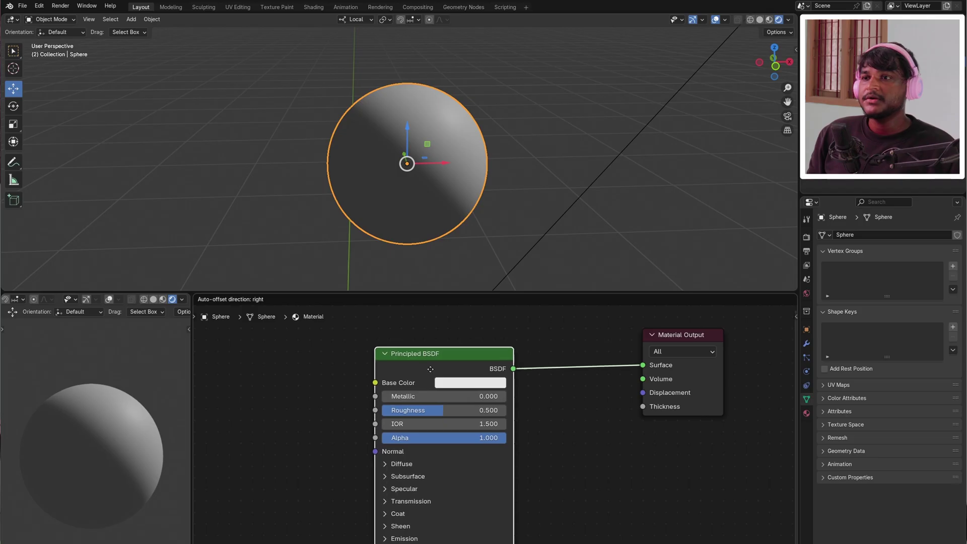
left_click_drag(408, 375, 460, 374)
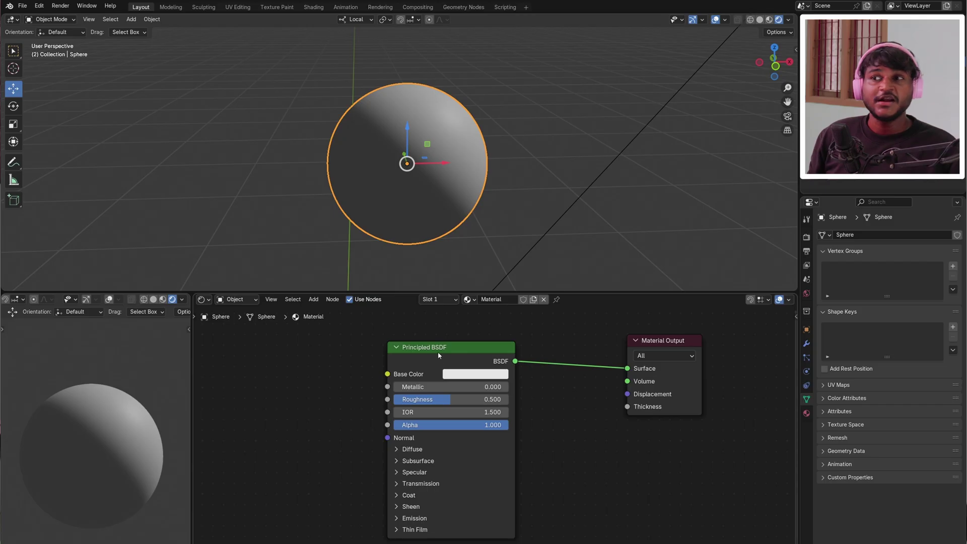
Delete the Principled BSDF node from the sphere's material
left_click_drag(439, 355, 412, 366)
key("Delete")
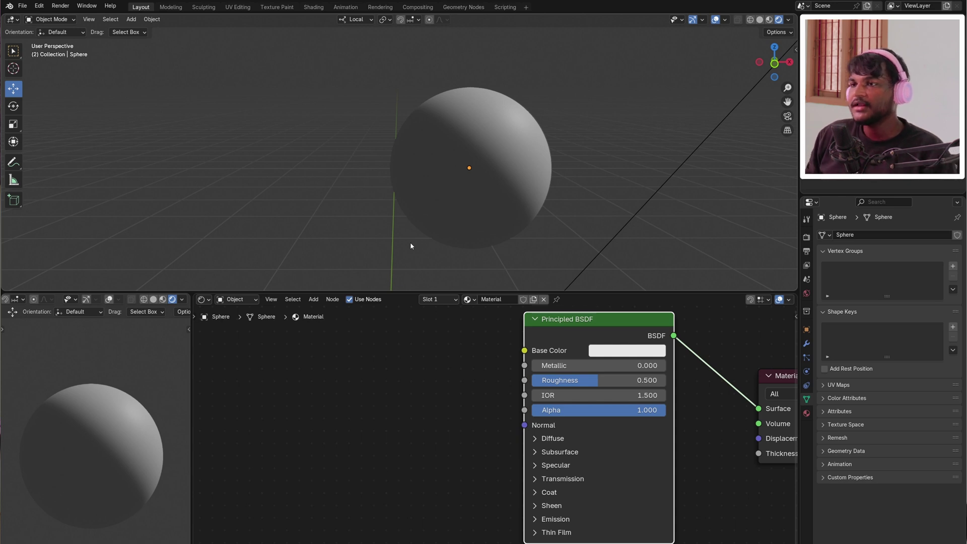
middle_click_drag(550, 360, 515, 378)
key("x")
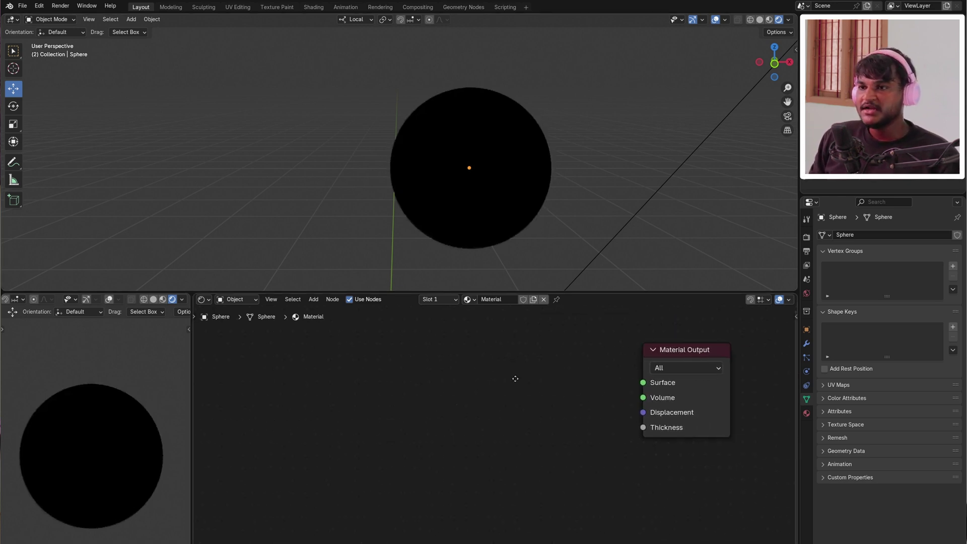
Add a Diffuse BSDF node, link it to the Material Output's Surface, and place it well before the output
key("shift+a")
left_click(465, 366)
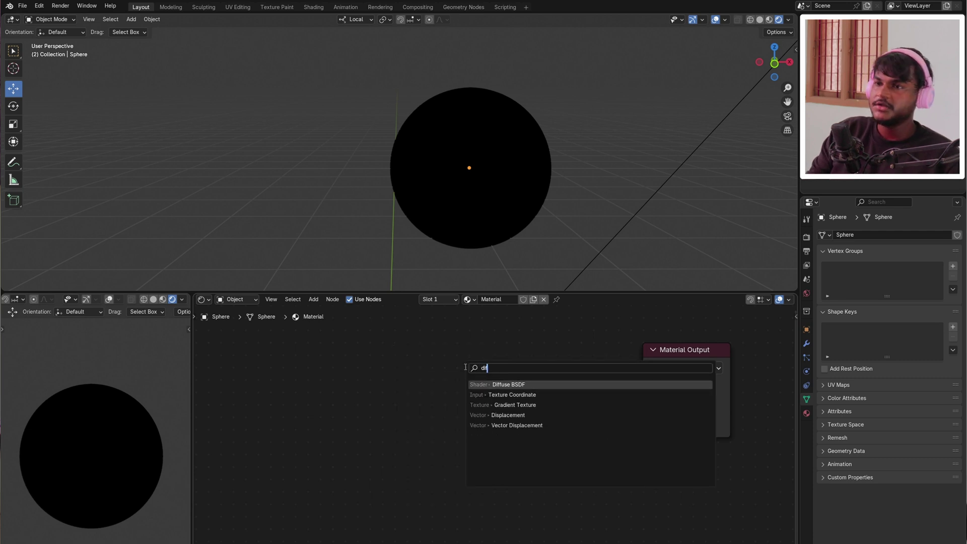
key("Return")
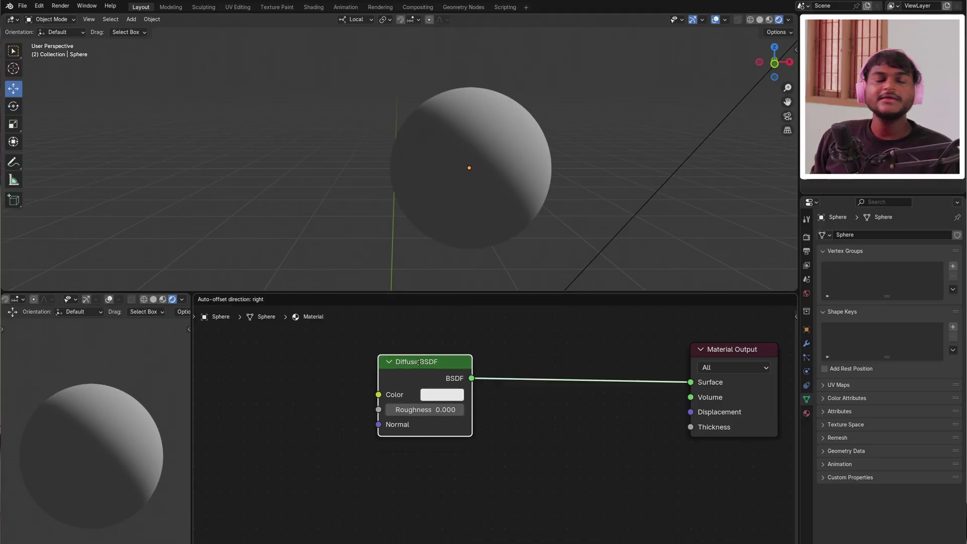
left_click_drag(418, 362, 367, 373)
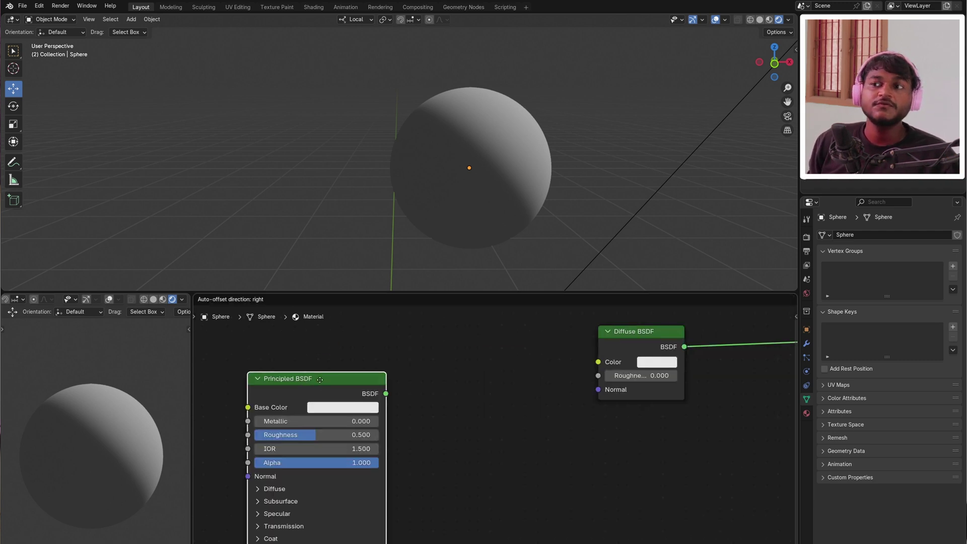
Place a Principled BSDF node beside the Diffuse BSDF for comparison and delete it again
left_click(456, 402)
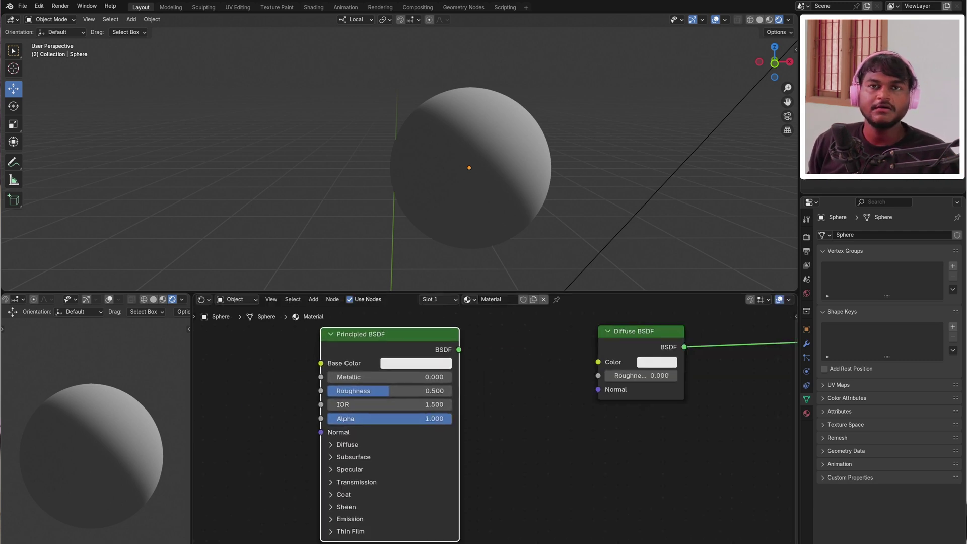
key("x")
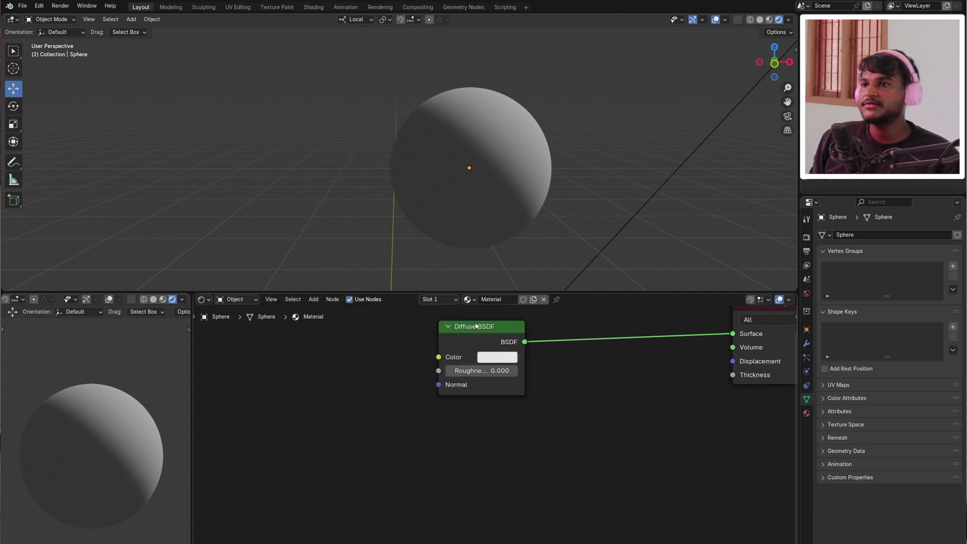
scroll(406, 387, "up", 1)
Insert a Shader to RGB node between the Diffuse BSDF and the Material Output, spacing the nodes apart
left_click_drag(406, 388, 345, 383)
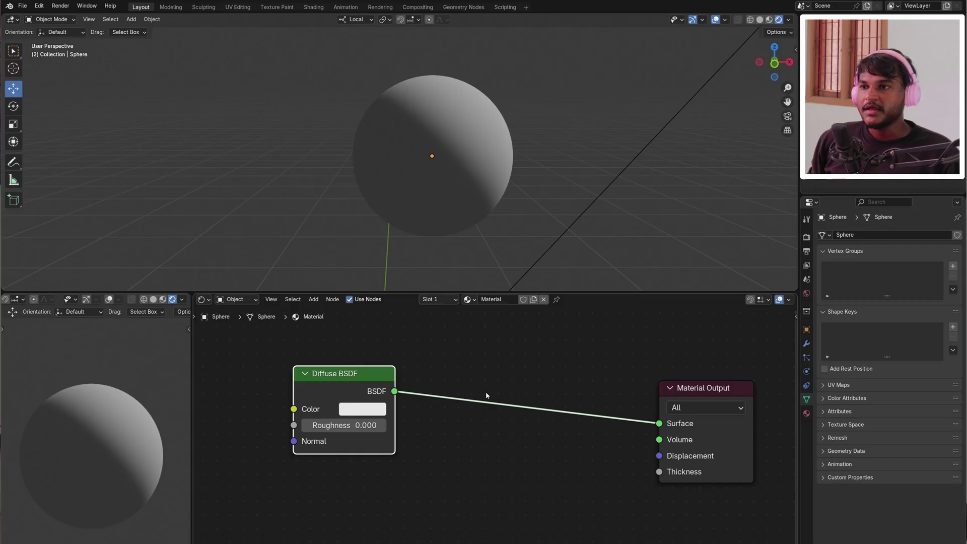
key("shift+a")
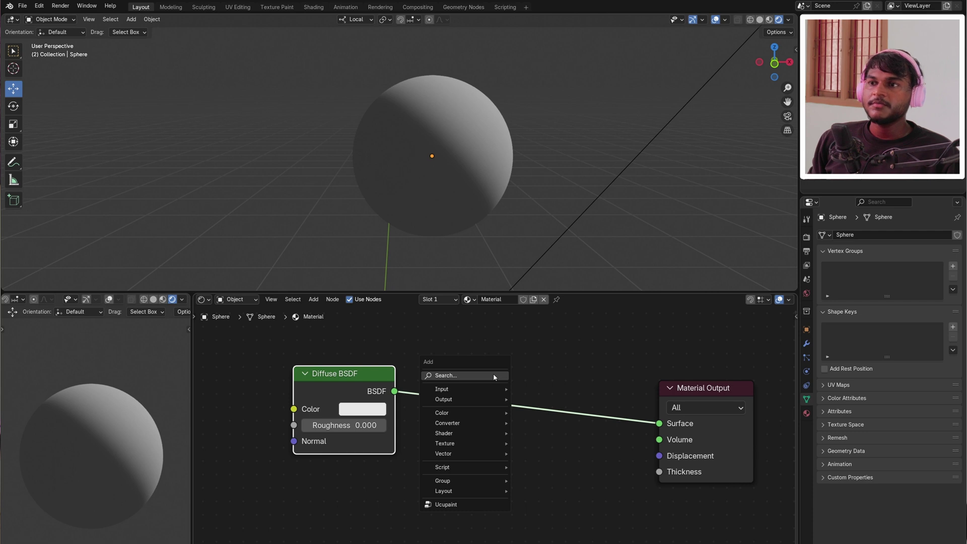
left_click(464, 375)
type("shade")
left_click(544, 412)
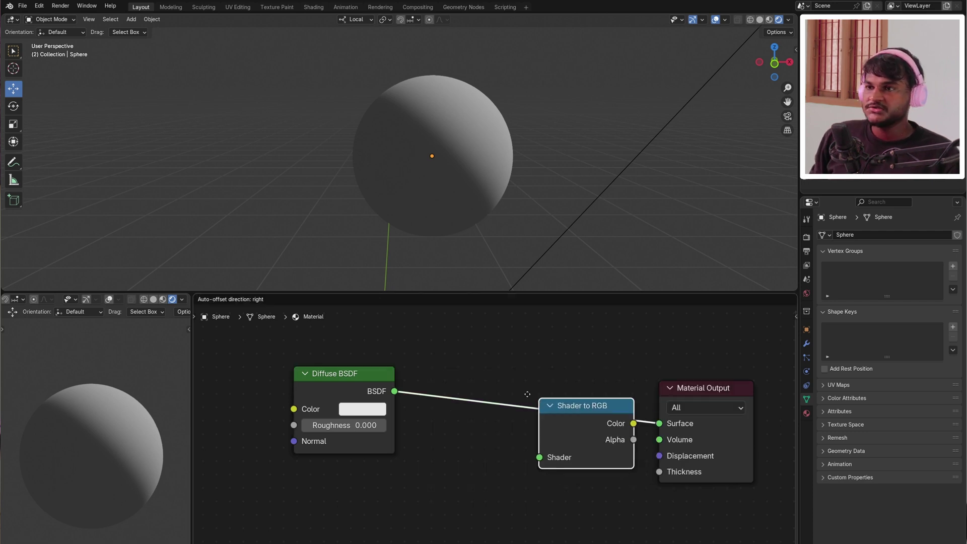
left_click(452, 411)
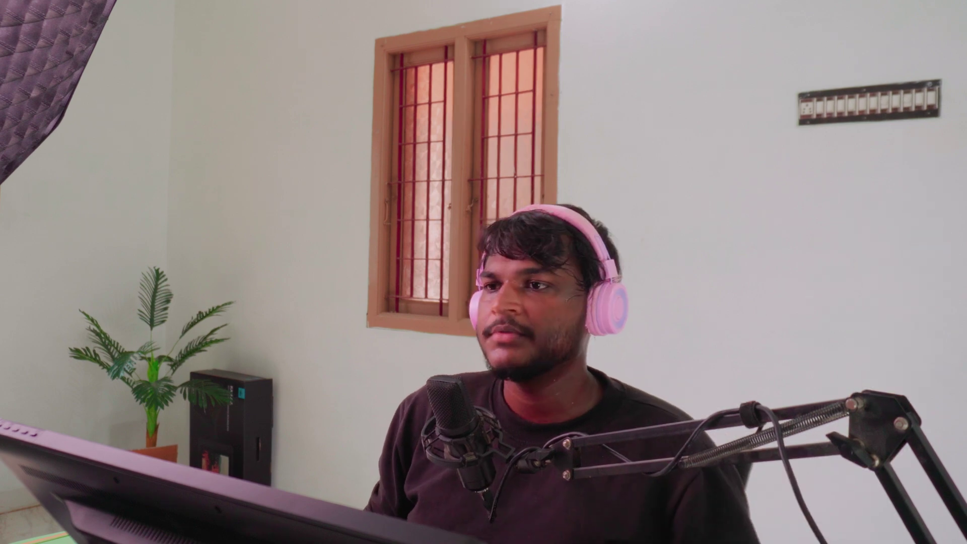
left_click_drag(512, 393, 633, 370)
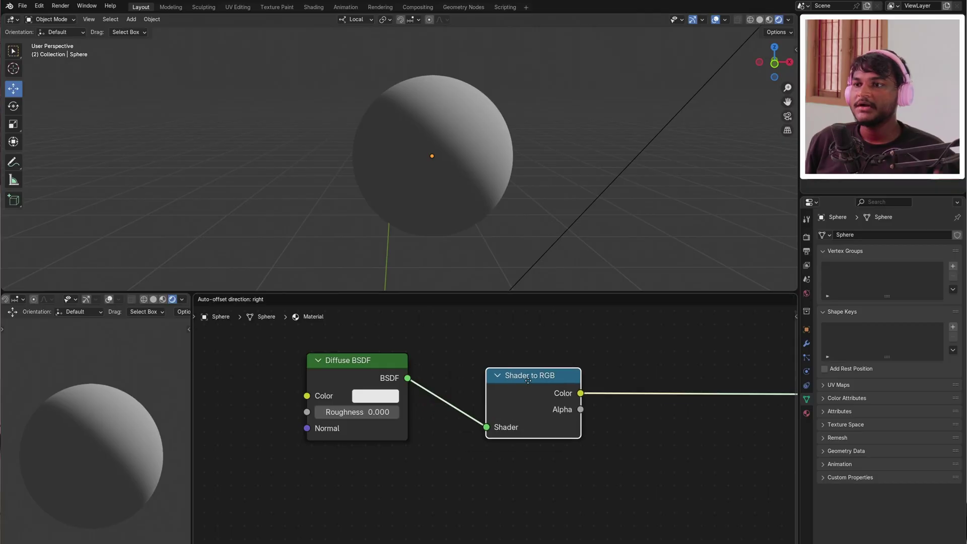
left_click_drag(522, 392, 508, 379)
left_click_drag(406, 387, 382, 398)
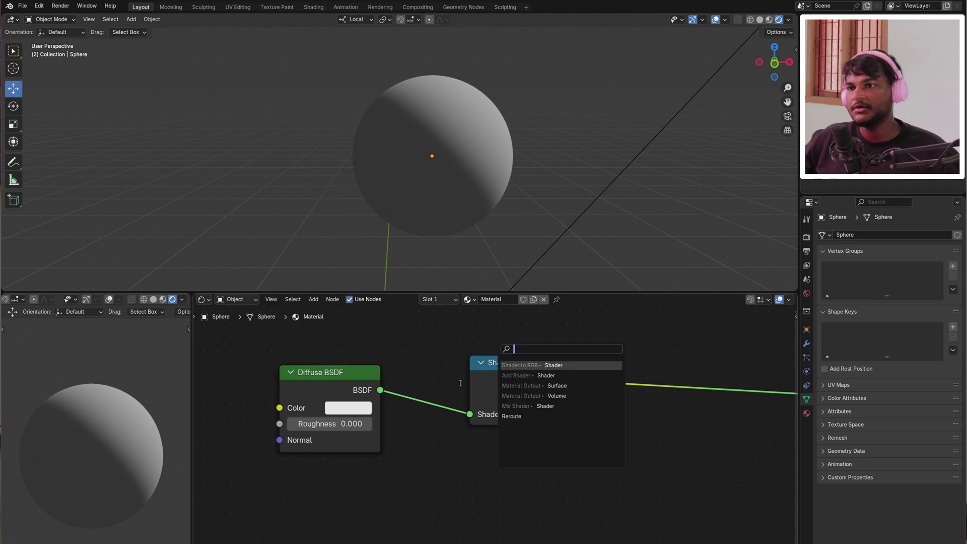
left_click(347, 409)
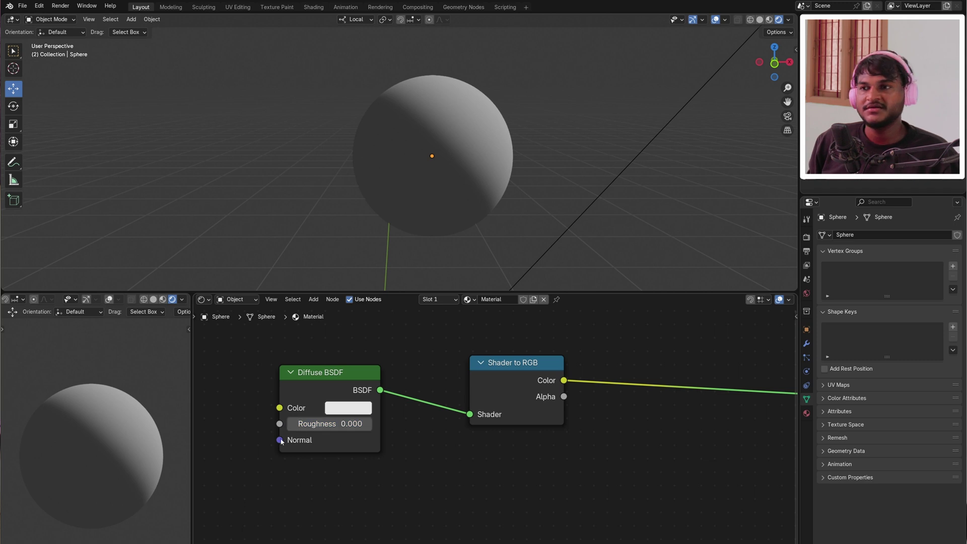
left_click_drag(267, 440, 212, 397)
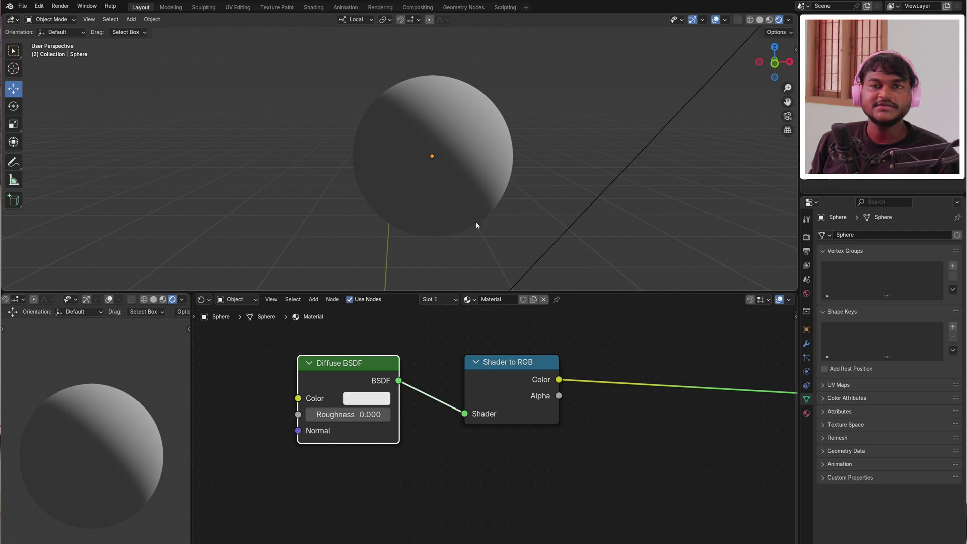
middle_click_drag(388, 377, 361, 426)
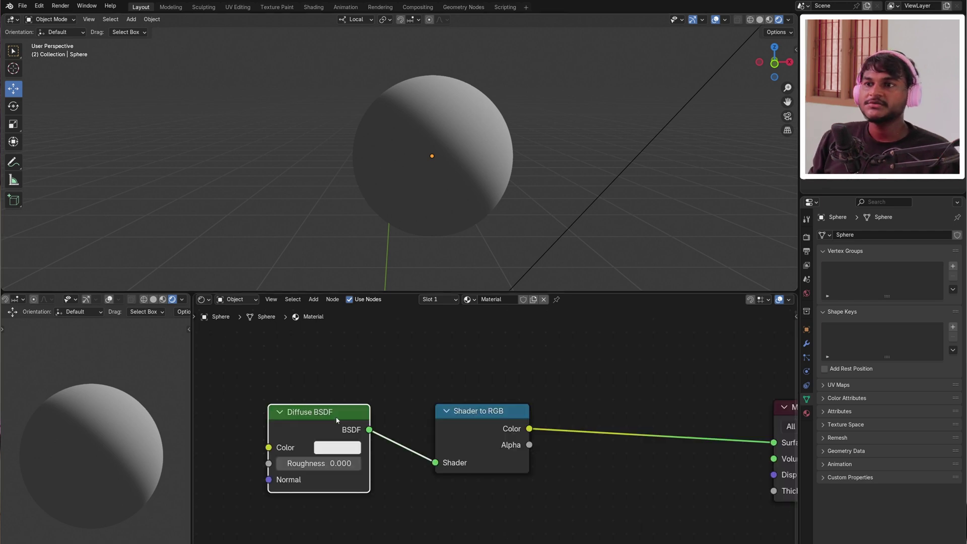
Arrange the Diffuse BSDF and Shader to RGB nodes side by side, leaving room before the Material Output
left_click_drag(361, 425, 369, 401)
left_click_drag(500, 422, 491, 403)
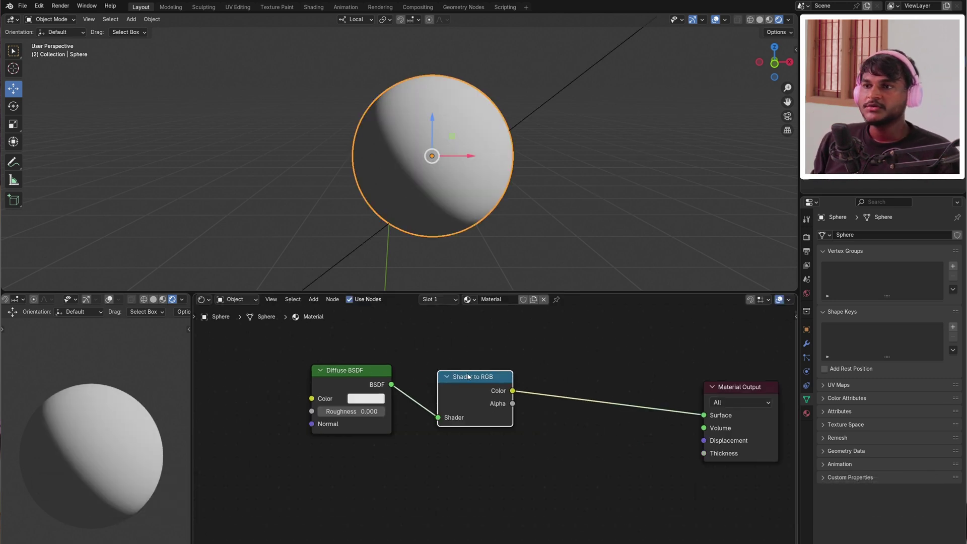
left_click_drag(461, 373, 486, 357)
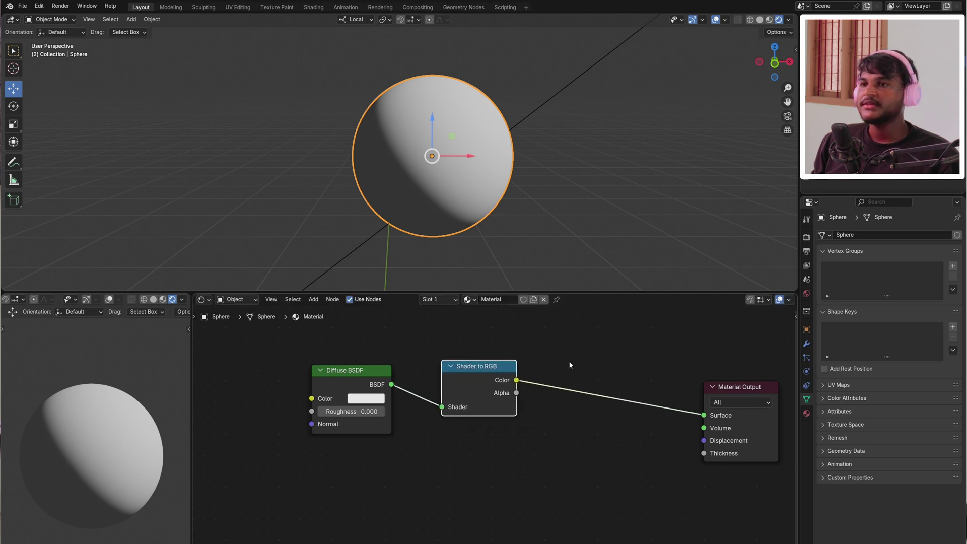
Insert a Color Ramp node between the Shader to RGB and the Material Output
key("shift+a")
type("colo")
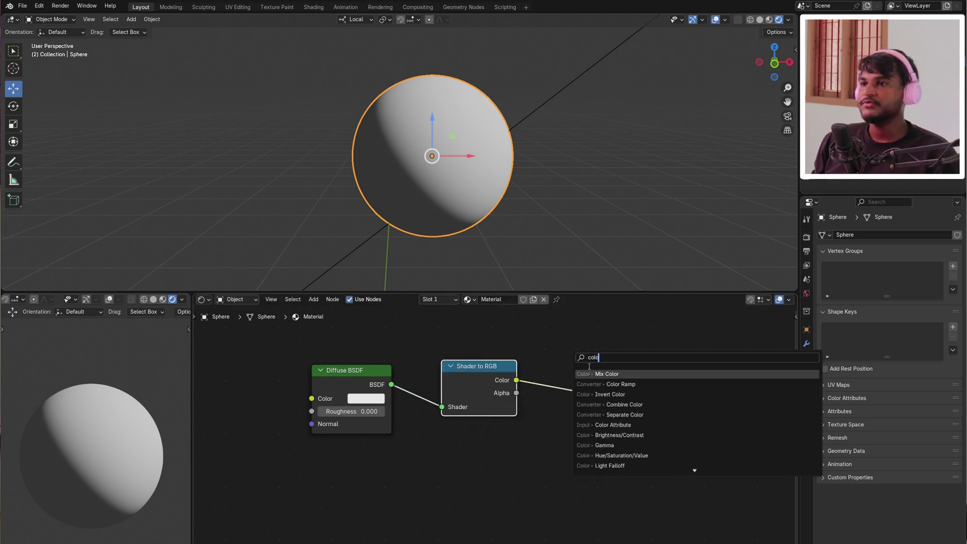
left_click(599, 382)
left_click(543, 423)
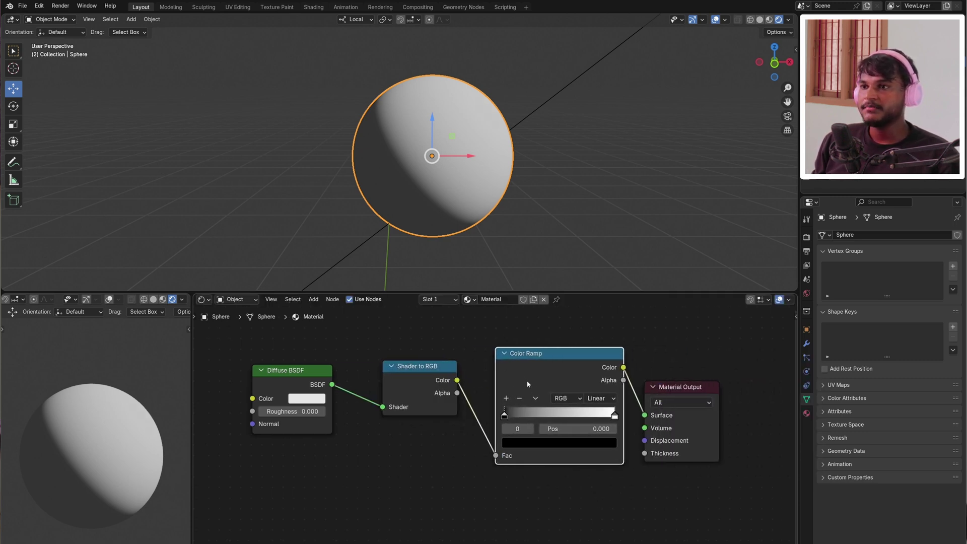
Bring the Color Ramp's black and white stops together, with white at about 0.484, and rotate the light shining on the sphere
left_click_drag(533, 422, 584, 431)
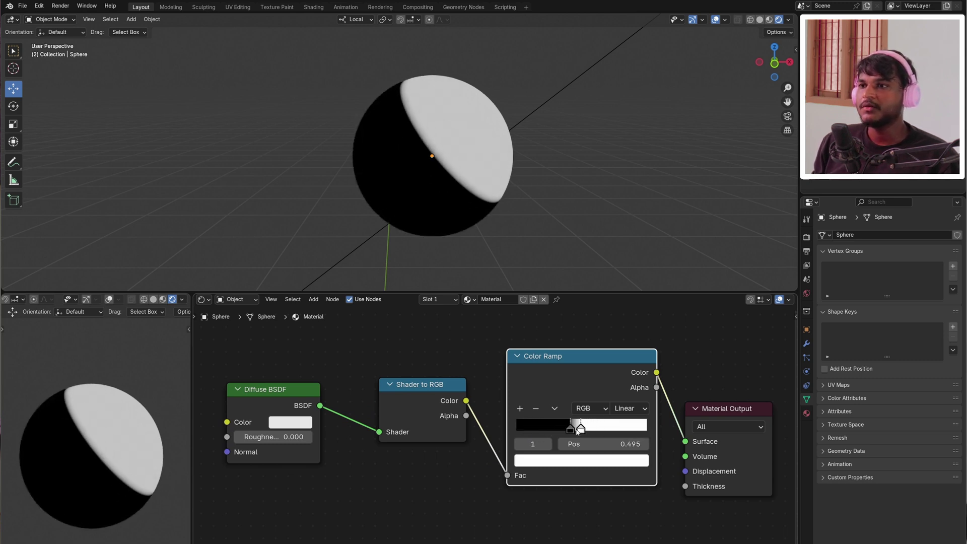
left_click(574, 96)
key("r")
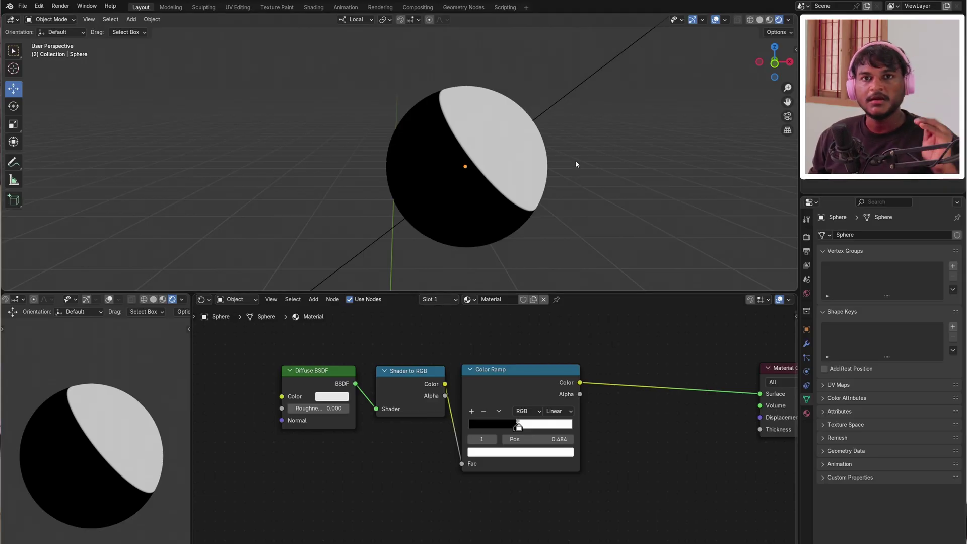
Add an unlinked Mix Color node between the Color Ramp and the Material Output
scroll(591, 342, "down", 5, "ctrl")
key("shift+a")
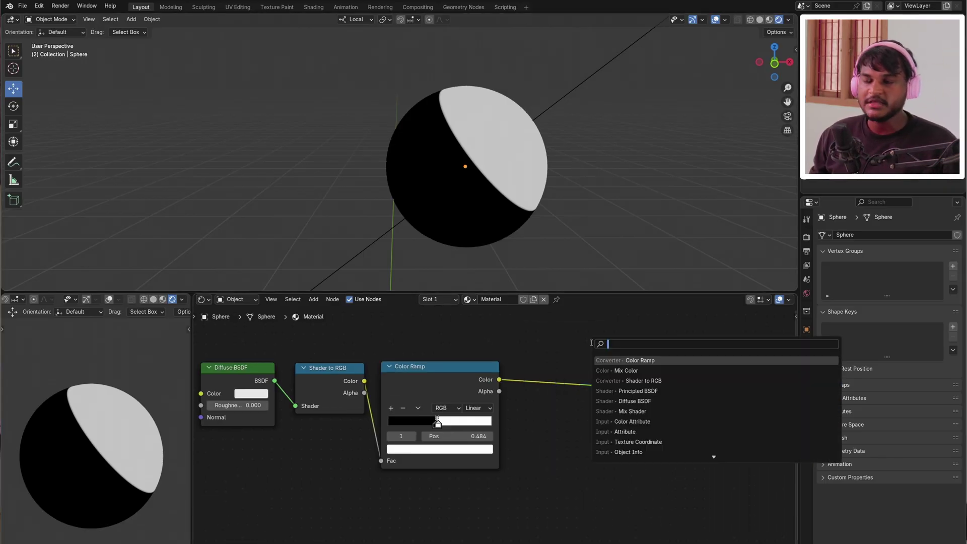
type("m")
left_click(610, 361)
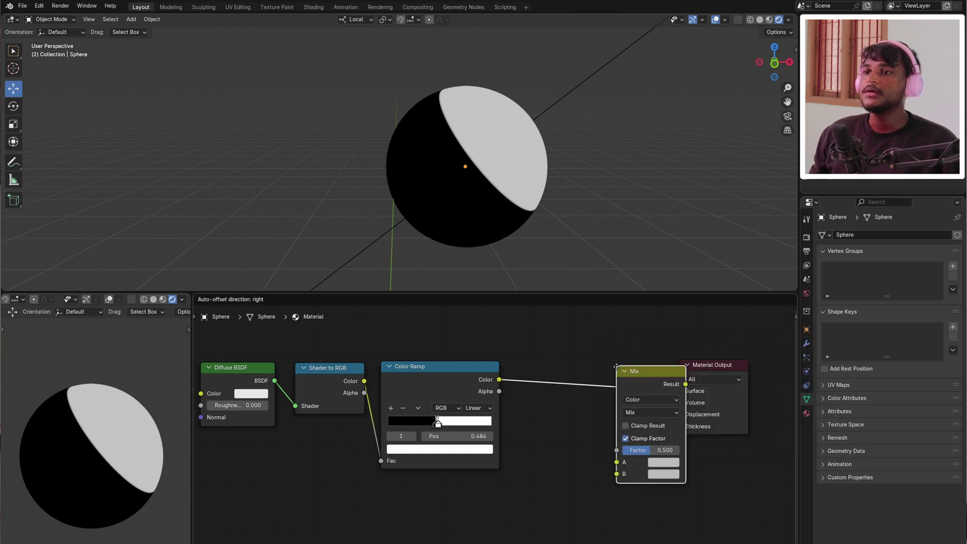
left_click(563, 395)
scroll(601, 431, "up", 2)
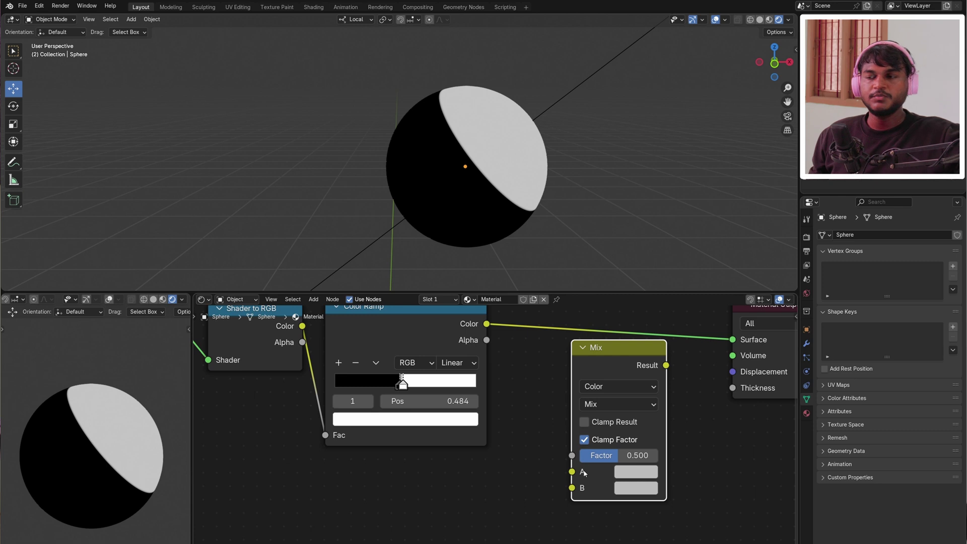
Set the Mix node's color A to orange-red and B to teal, and link the Color Ramp's Color to its Factor
left_click(630, 472)
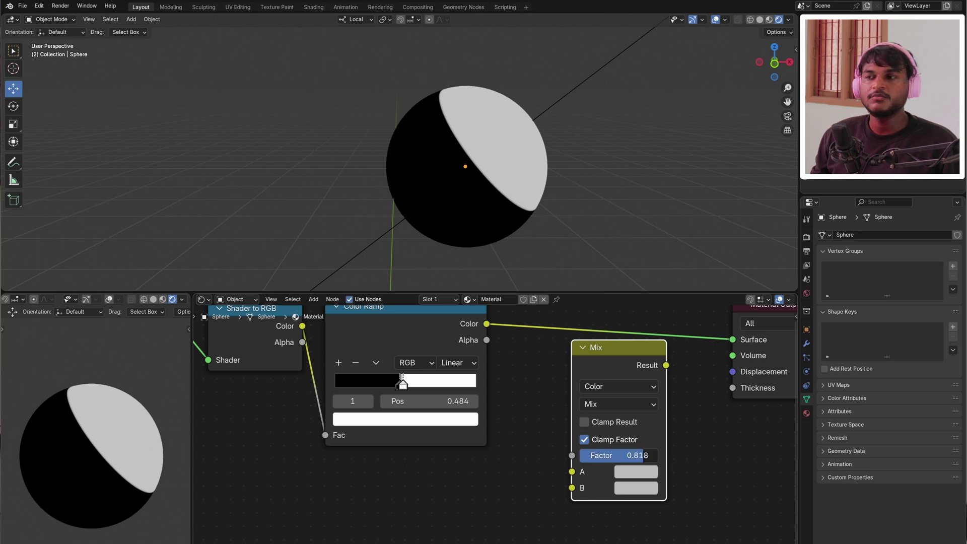
middle_click_drag(390, 386, 457, 396)
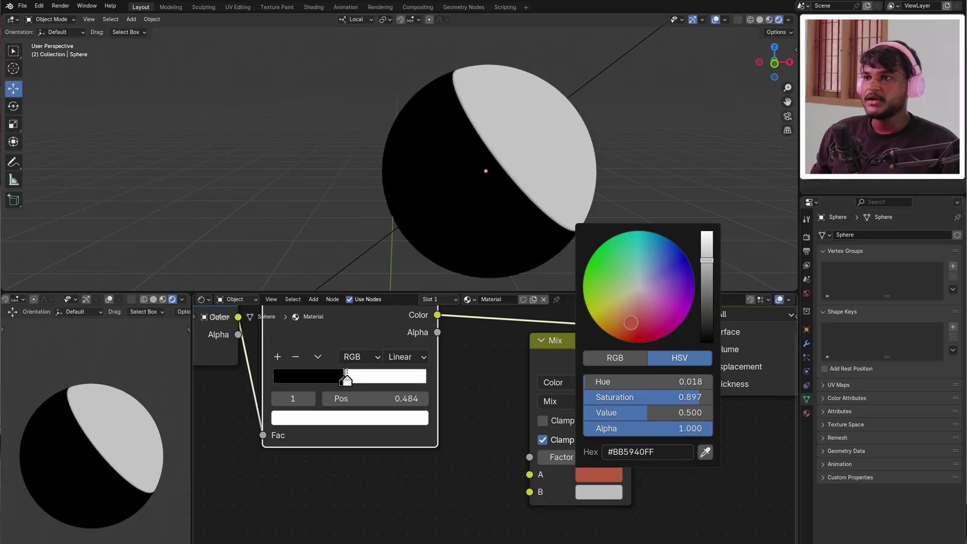
left_click(603, 498)
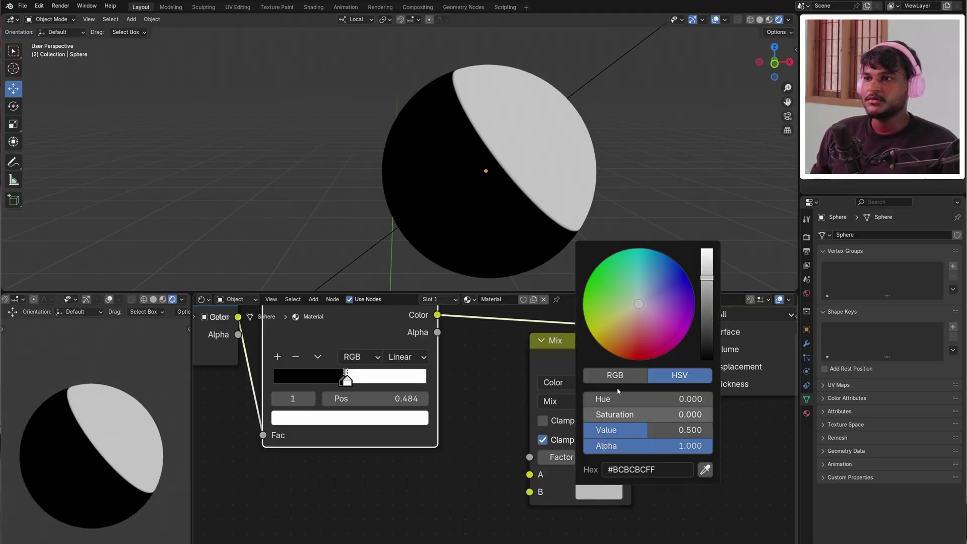
middle_click_drag(435, 346, 460, 392)
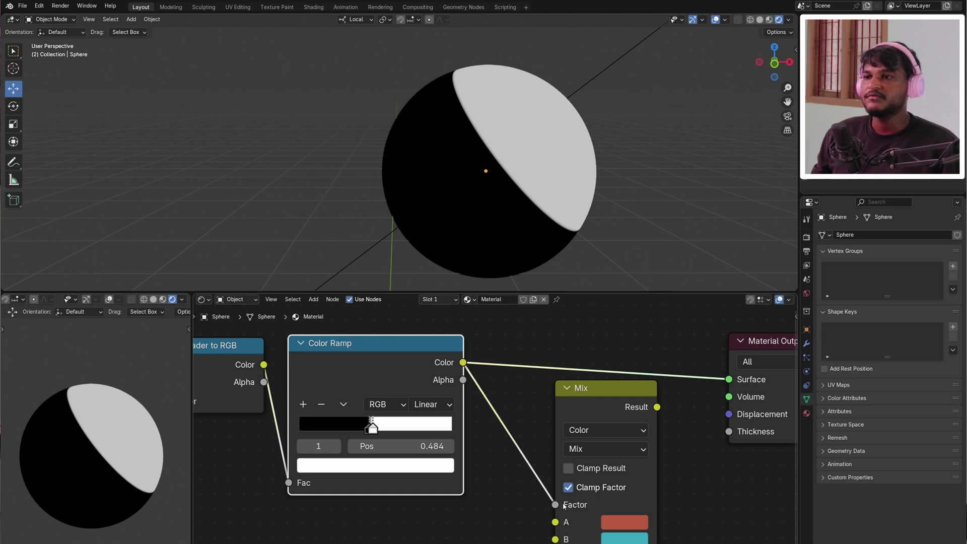
Link the Mix node's Result to the Material Output's Surface so the sphere shows the two mixed colors
left_click(629, 404, "ctrl+shift")
scroll(471, 166, "down", 3)
scroll(471, 171, "up", 3)
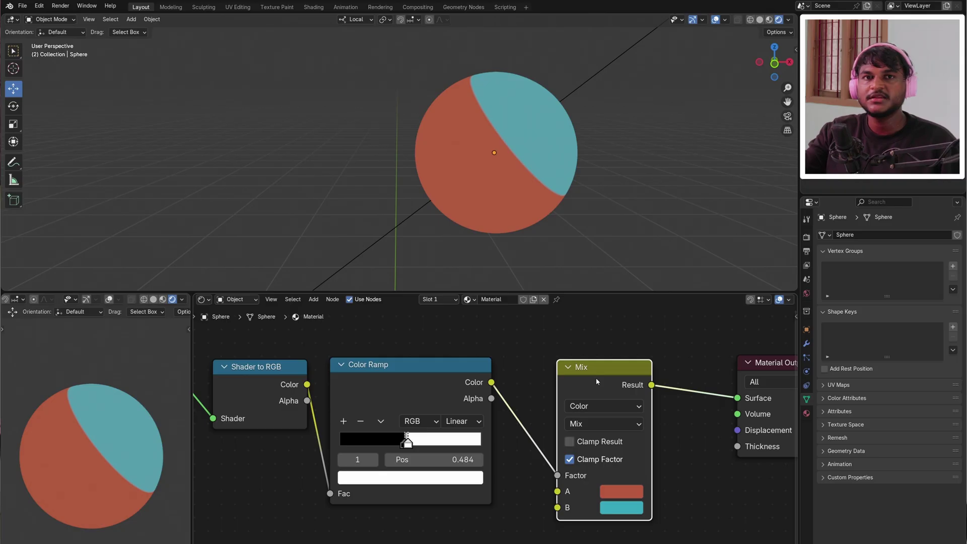
Fine-tune the Mix node's orange-red color A and change color B to a warm tan
scroll(596, 377, "up", 2)
left_click(583, 473)
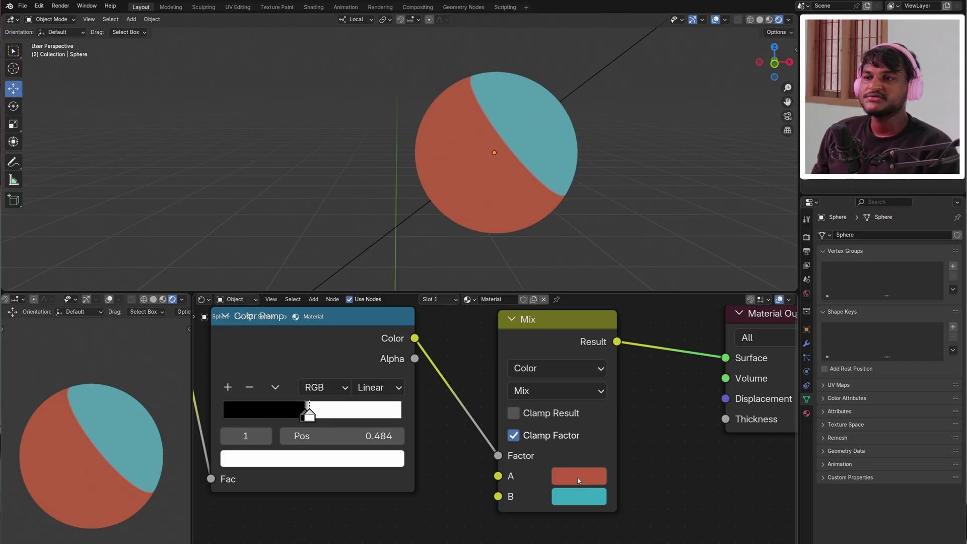
left_click(579, 480)
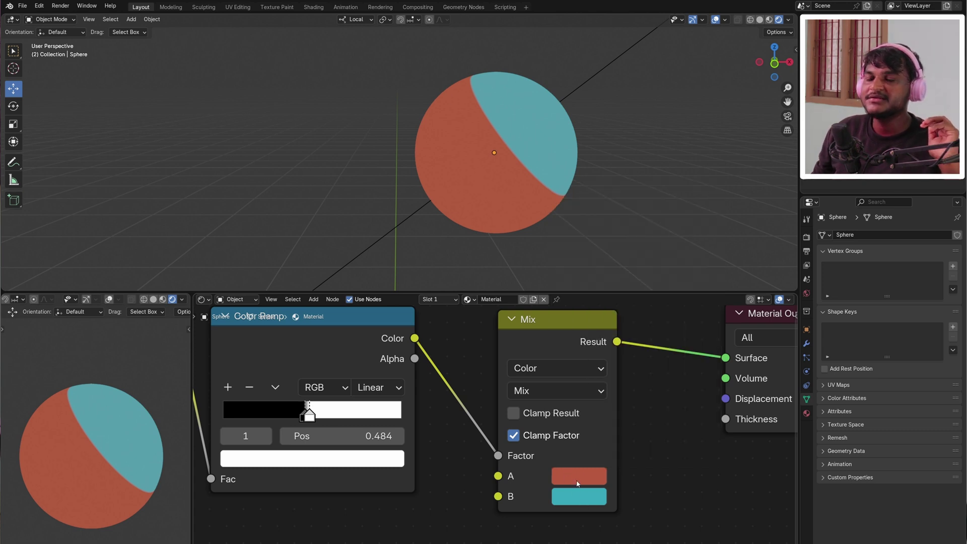
scroll(567, 457, "up", 1)
left_click(599, 487)
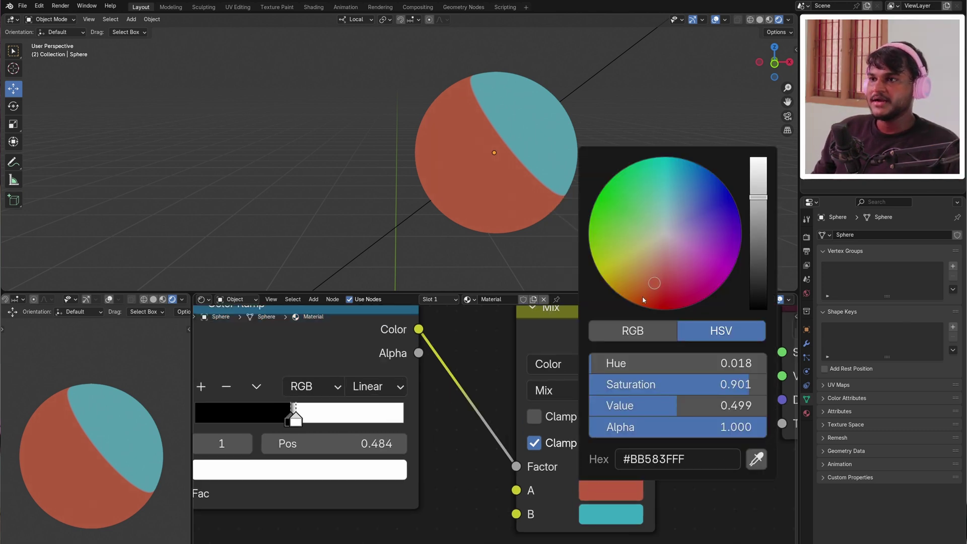
left_click_drag(649, 292, 653, 289)
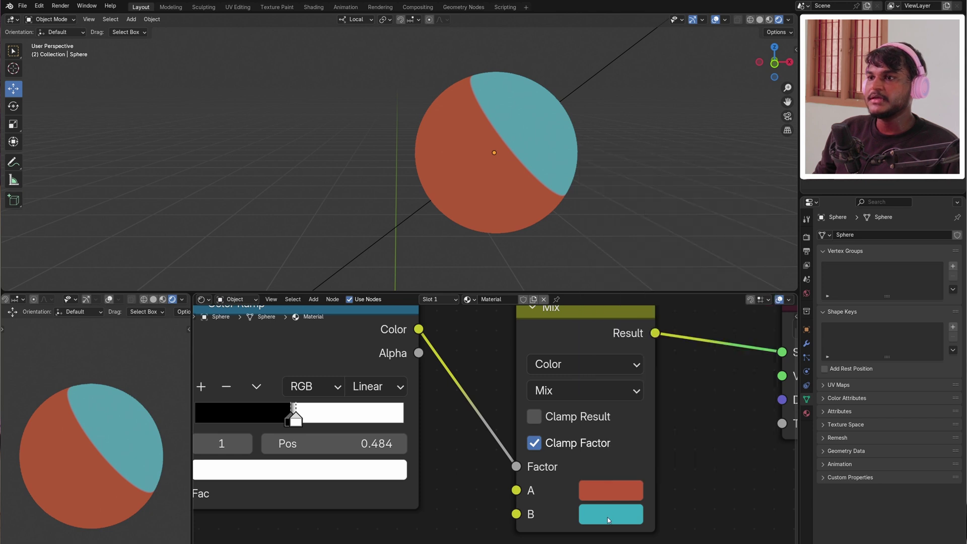
left_click(611, 514)
left_click_drag(664, 222, 647, 281)
scroll(331, 411, "down", 2)
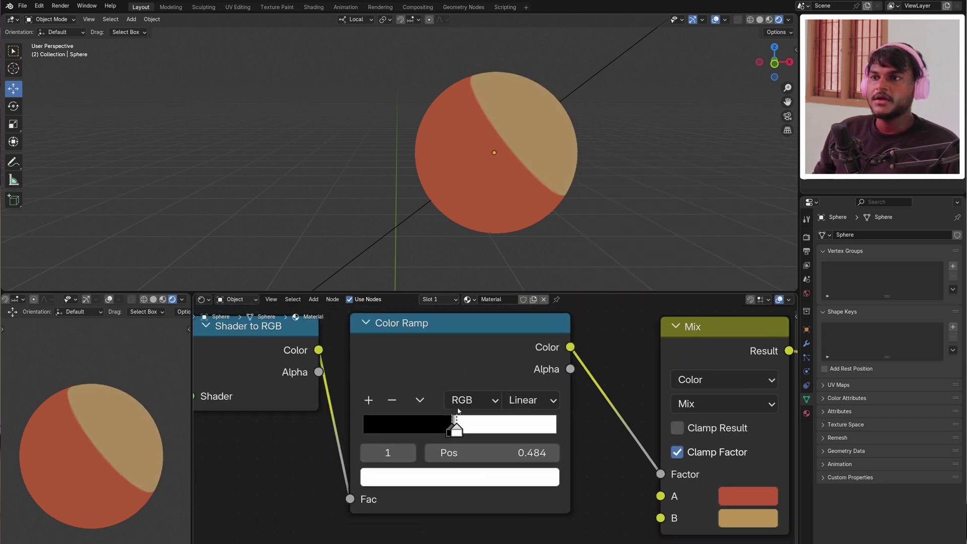
Set the Color Ramp's interpolation to Constant and inspect the color boundary on the sphere up close
left_click(524, 407)
left_click(522, 519)
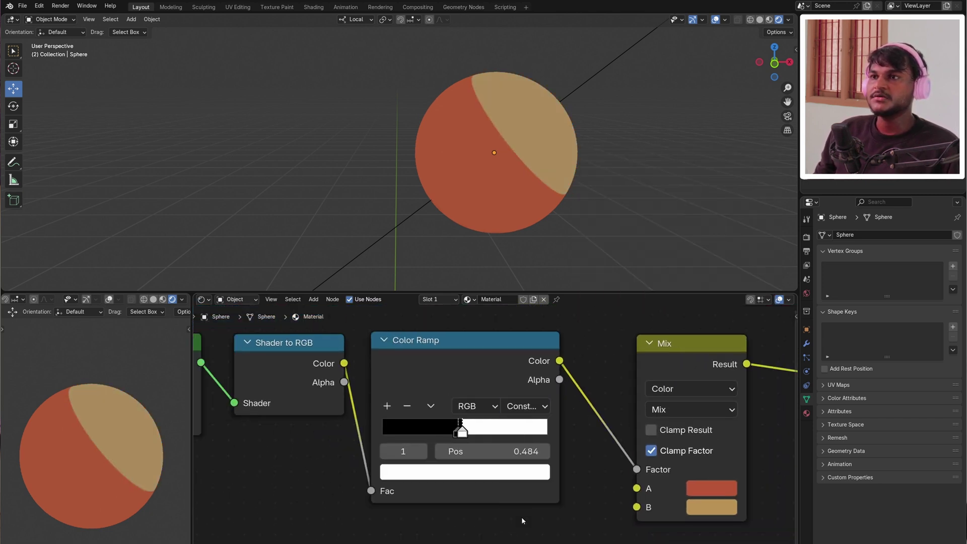
scroll(510, 159, "up", 5)
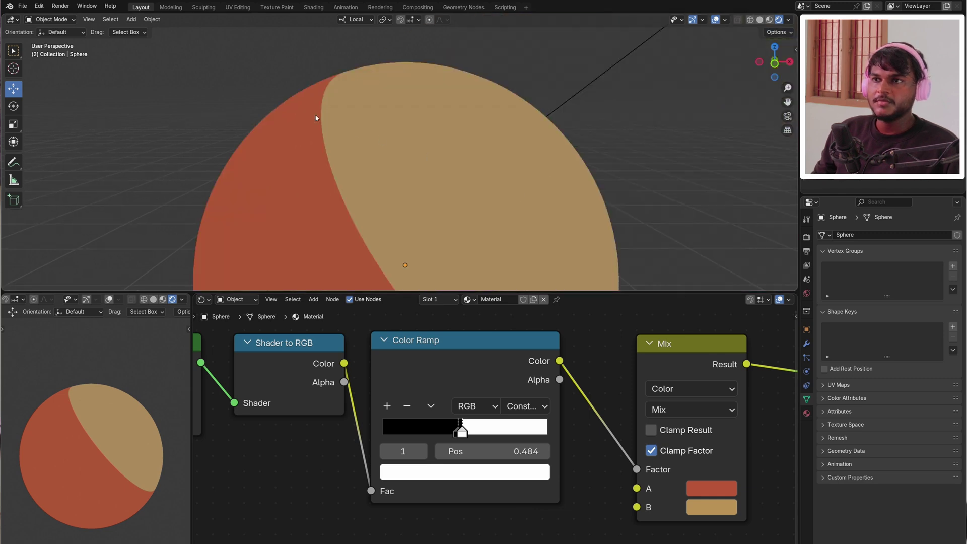
scroll(345, 217, "up", 3)
scroll(372, 222, "down", 6)
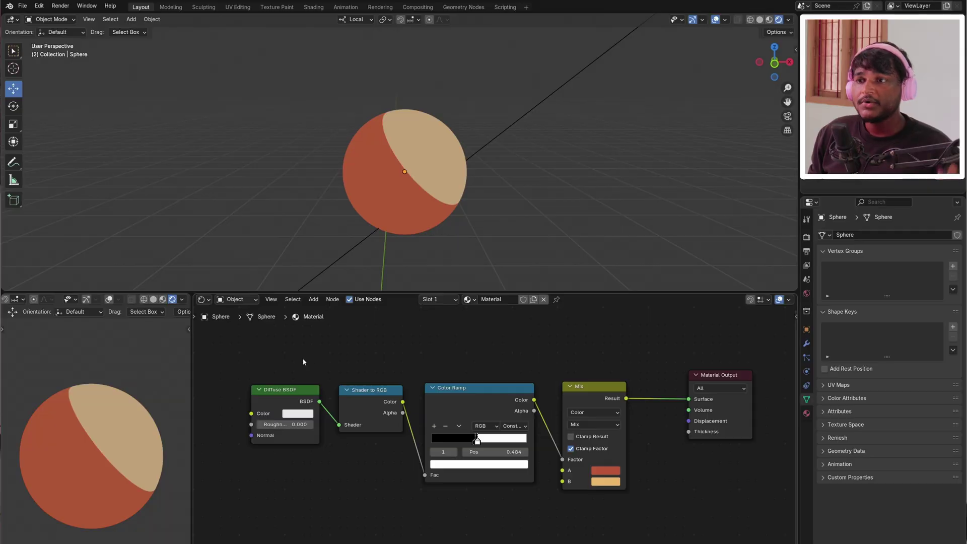
left_click_drag(303, 358, 553, 453)
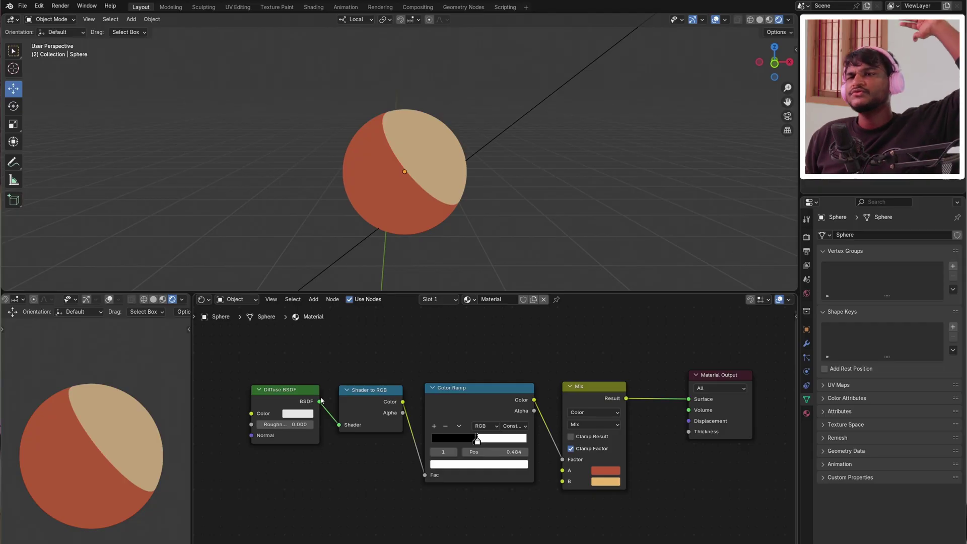
left_click_drag(301, 361, 612, 499)
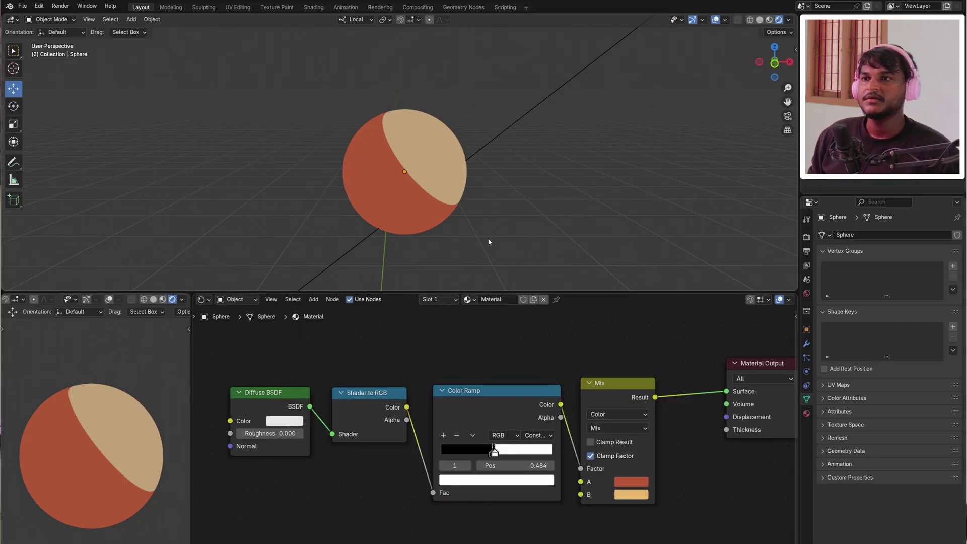
Select Face-light.001 and change its Y rotation to move the shadow edge across the character's face and the sphere
left_click(418, 178)
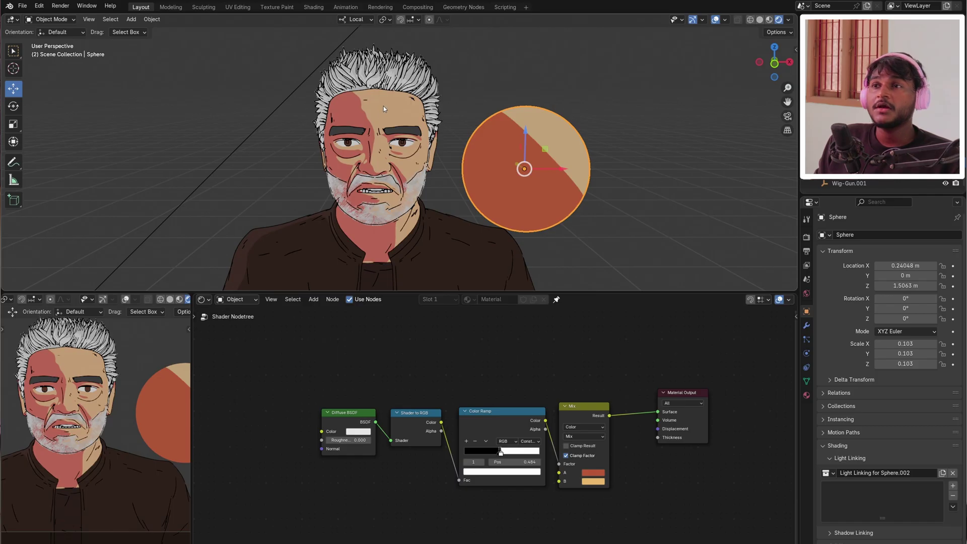
middle_click_drag(380, 168, 508, 173)
left_click(285, 116)
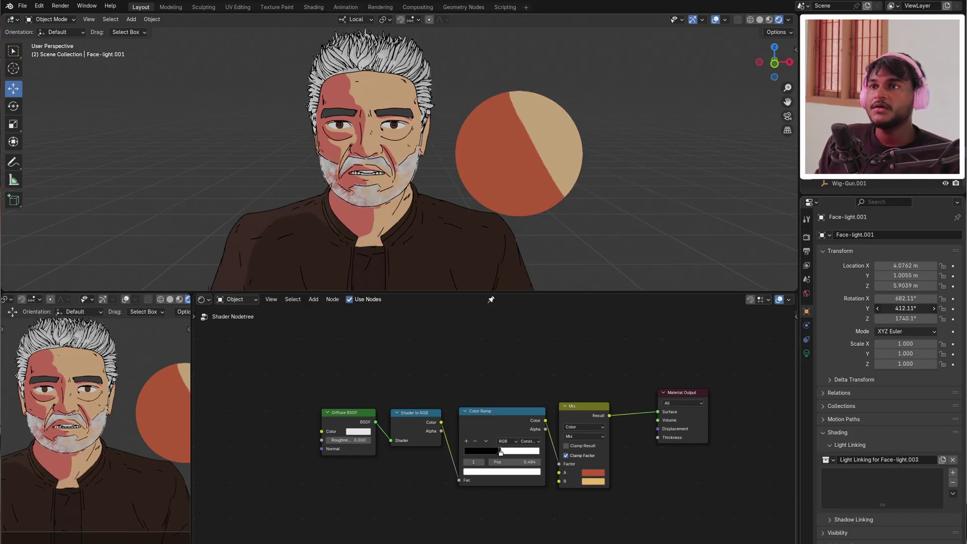
left_click_drag(905, 308, 962, 298)
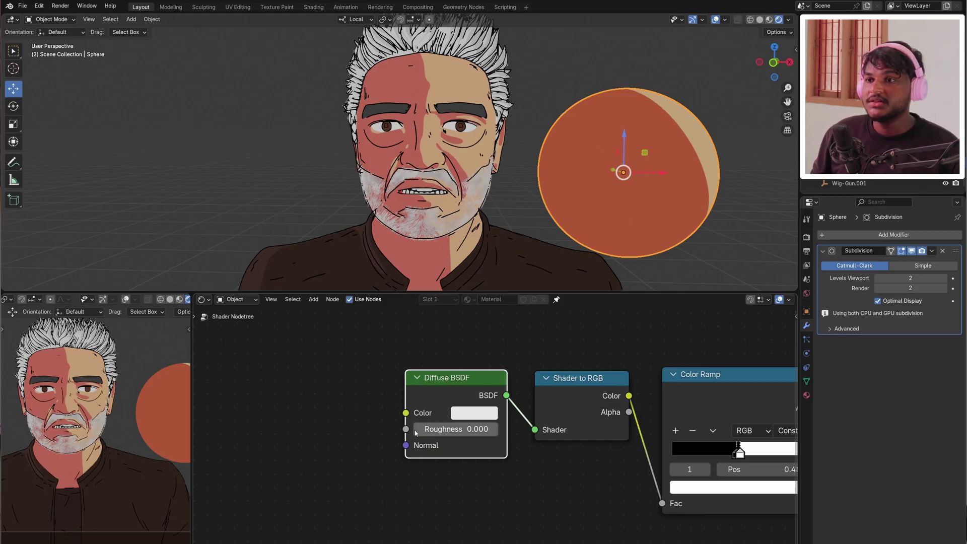
Add a Texture Coordinate node to the character's face material and preview its Normal output on the face and sphere
left_click_drag(337, 428, 289, 400)
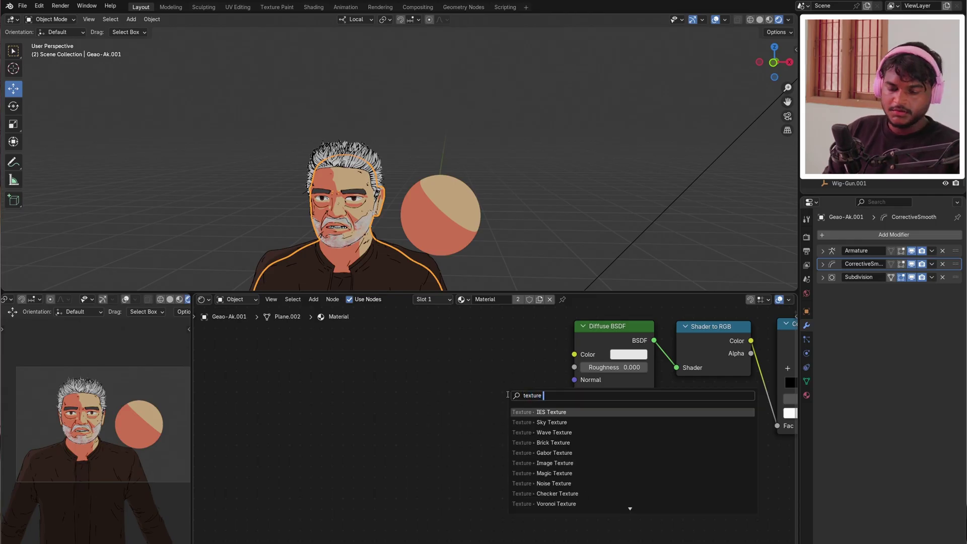
key("Return")
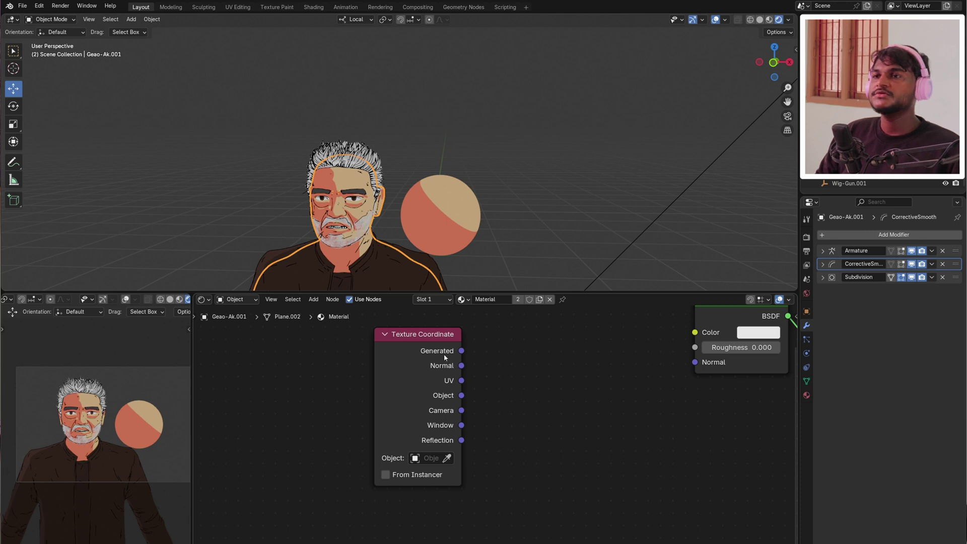
left_click_drag(461, 350, 695, 332)
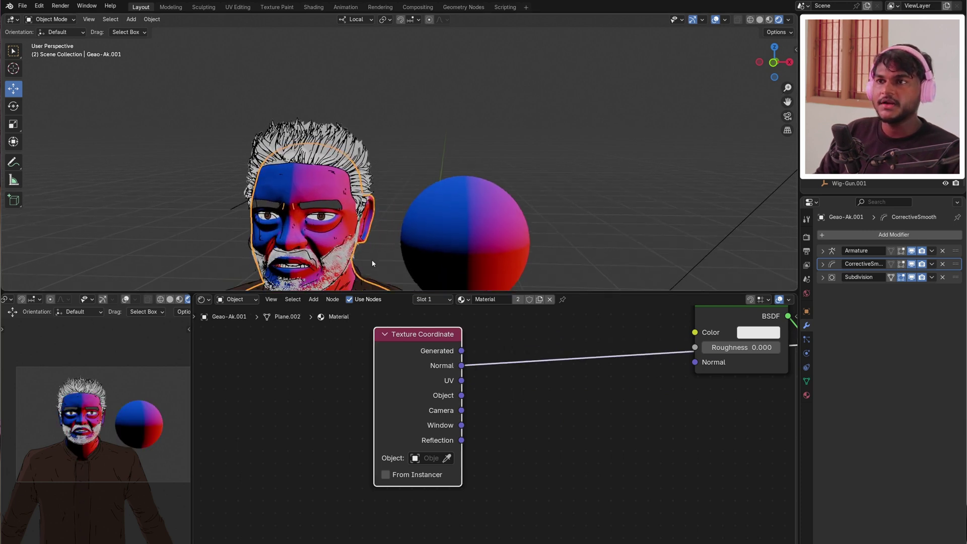
scroll(352, 232, "up", 3)
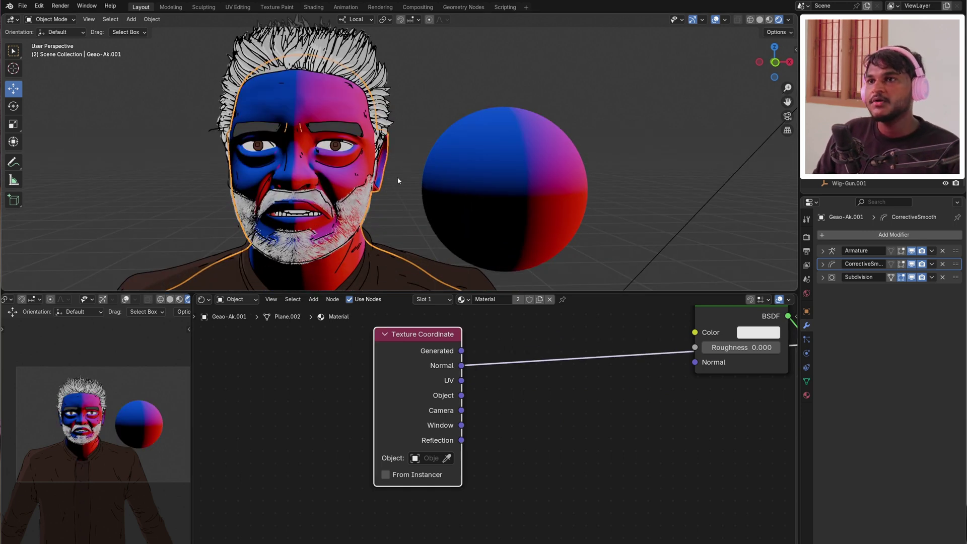
scroll(353, 179, "up", 1)
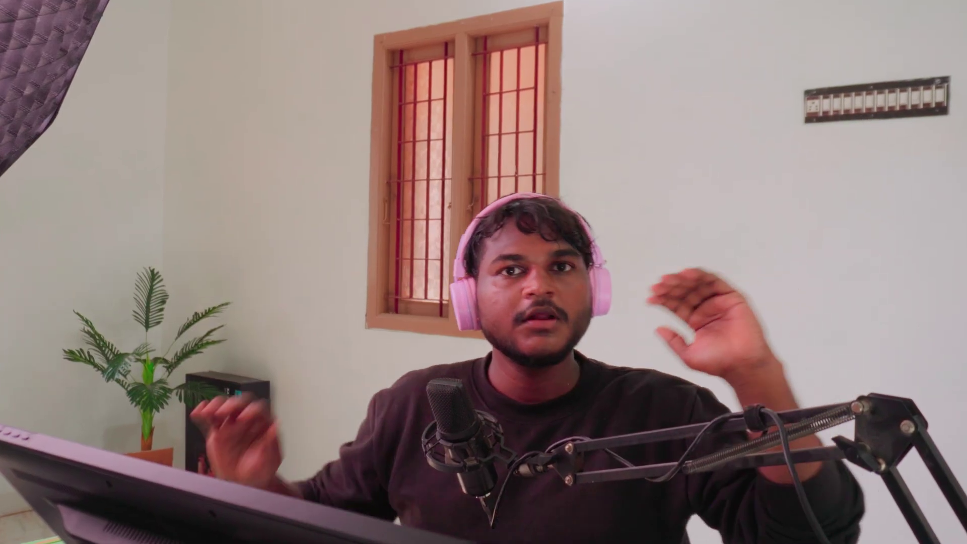
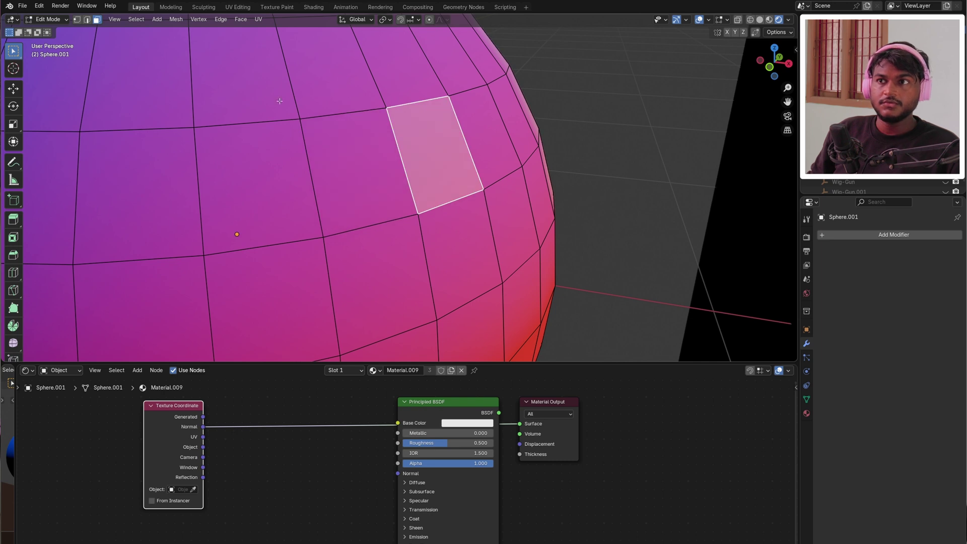
Select individual faces around Sphere.001 in Edit Mode to examine how the normal color varies with direction
left_click(159, 105)
left_click(298, 194)
middle_click_drag(298, 194, 559, 169)
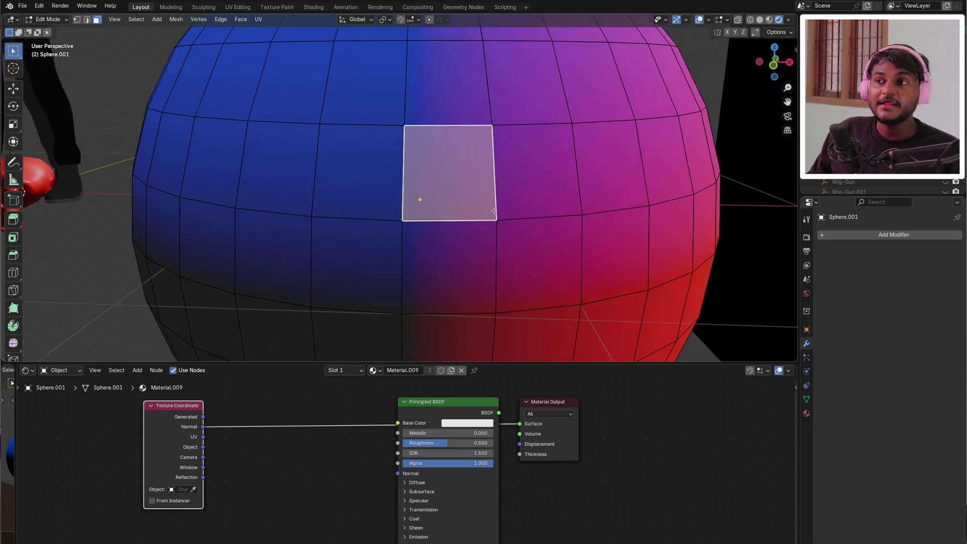
key("ctrl+z")
left_click(443, 158)
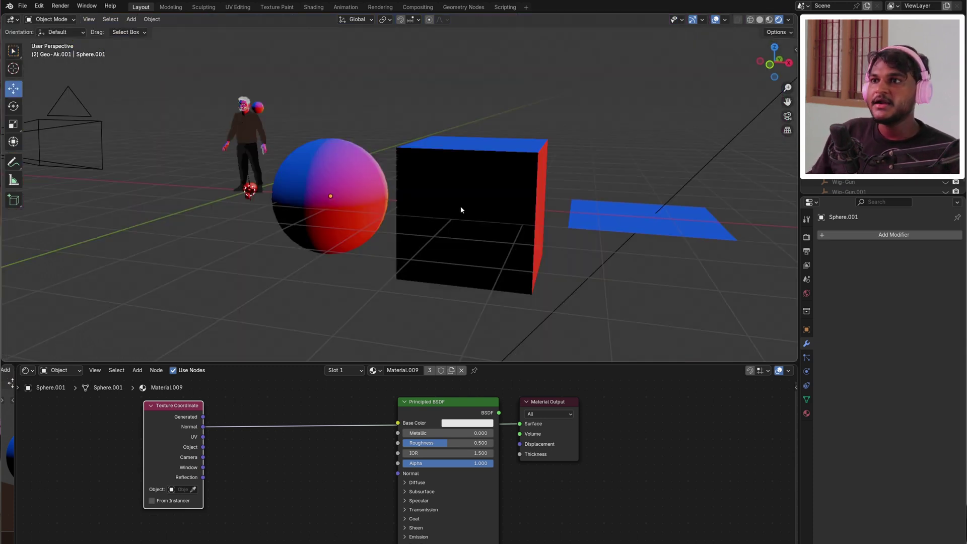
Select the cube and restore the Principled BSDF as the Surface input of Material.009 in place of the Normal preview
left_click(461, 209)
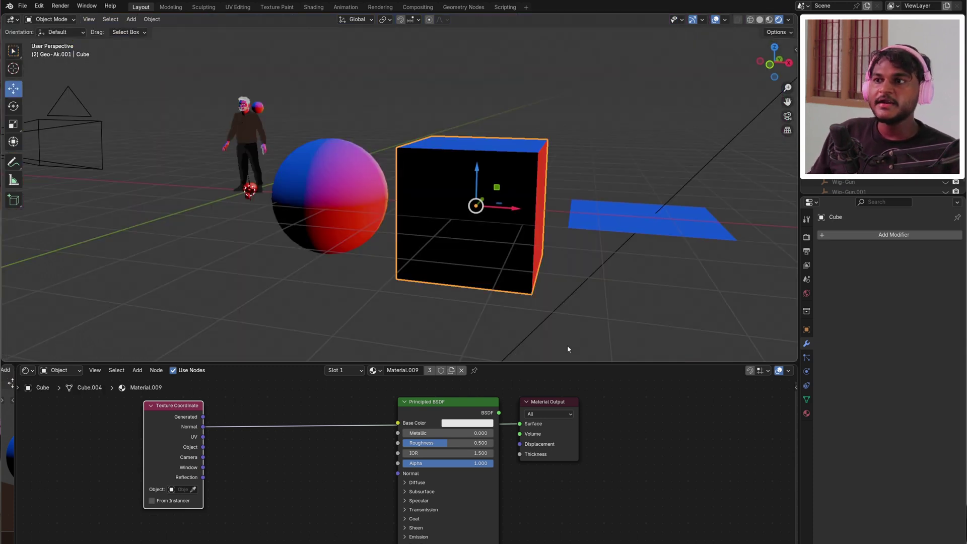
key("ctrl+z")
scroll(277, 134, "up", 3)
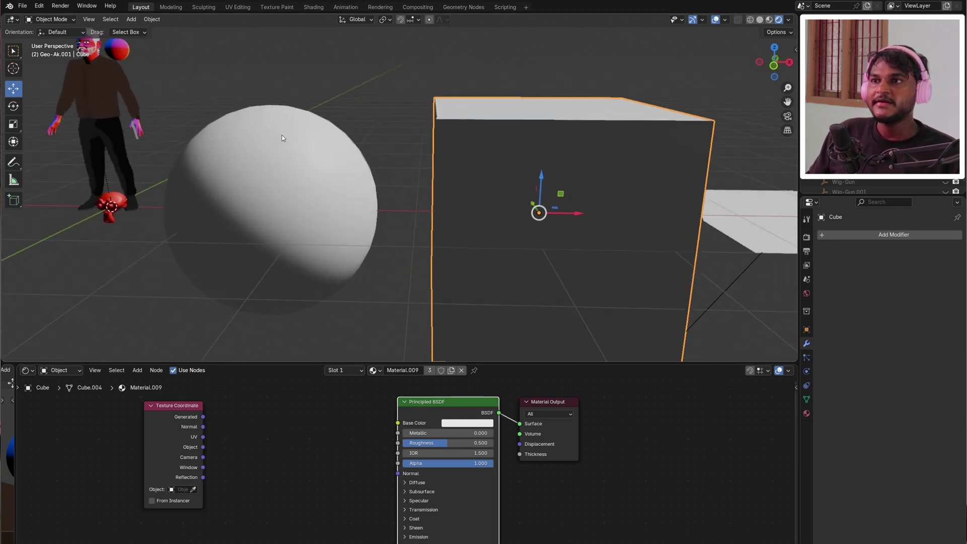
Rotate Face-light.001 around the global Y axis to change which faces of the cube, sphere and plane are lit
middle_click_drag(418, 80, 575, 153)
left_click(575, 154)
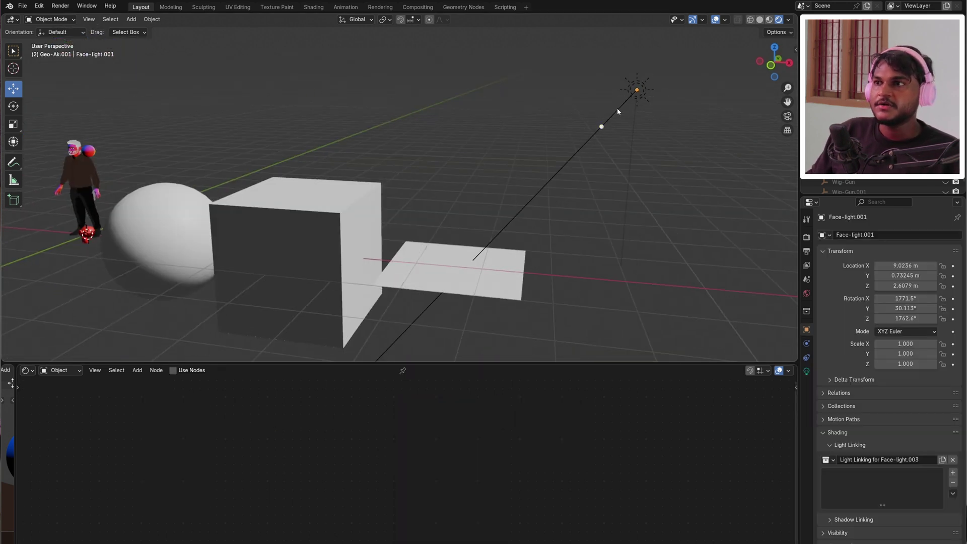
middle_click_drag(461, 197, 353, 233)
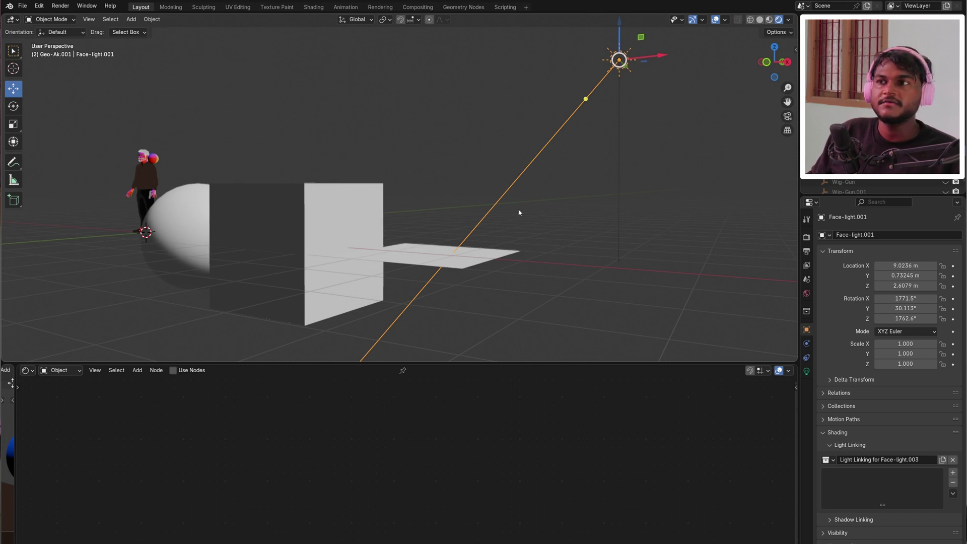
key("r")
key("y")
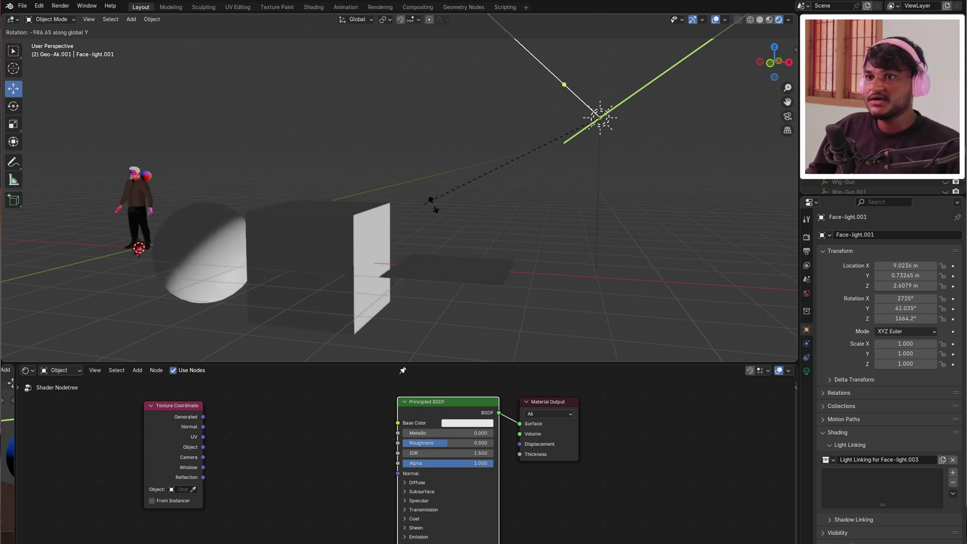
left_click(388, 201)
Bevel the cube's upper edge facing the plane into a rounded, multi-segment corner
left_click(373, 212)
scroll(404, 237, "up", 3)
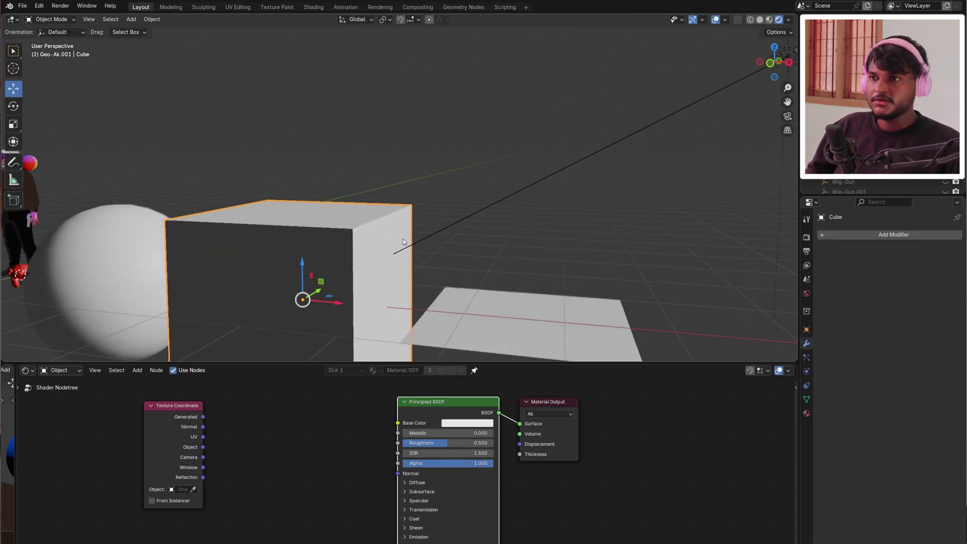
key("Tab")
scroll(398, 229, "down", 4)
key("ctrl+b")
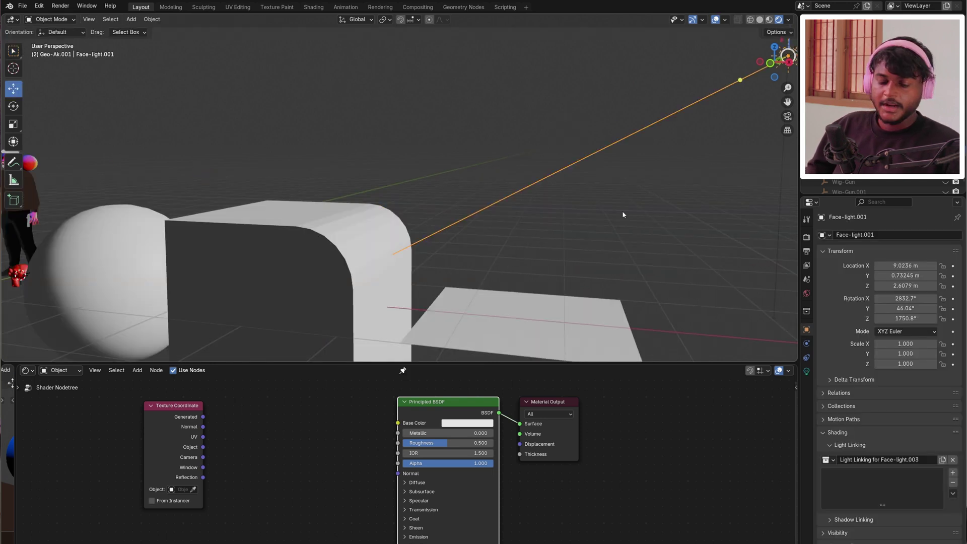
Rotate Face-light.001 around the global Y axis to sweep the light over the cube's beveled corner
key("r")
key("y")
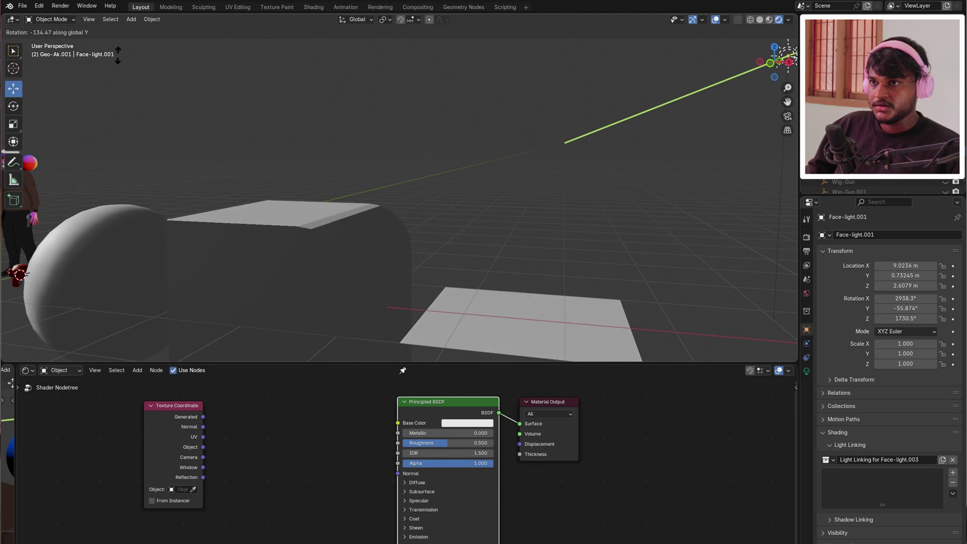
left_click(647, 132)
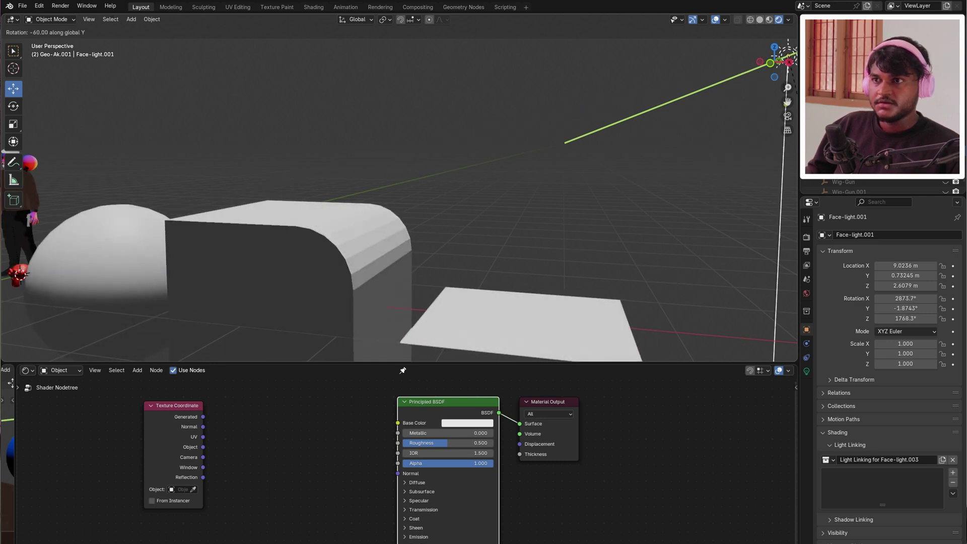
Preview the Texture Coordinate's Normal output on the beveled cube and examine the colors of its bevel segments
left_click(327, 237)
left_click_drag(203, 426, 398, 423)
scroll(374, 272, "up", 3)
scroll(374, 272, "up", 2)
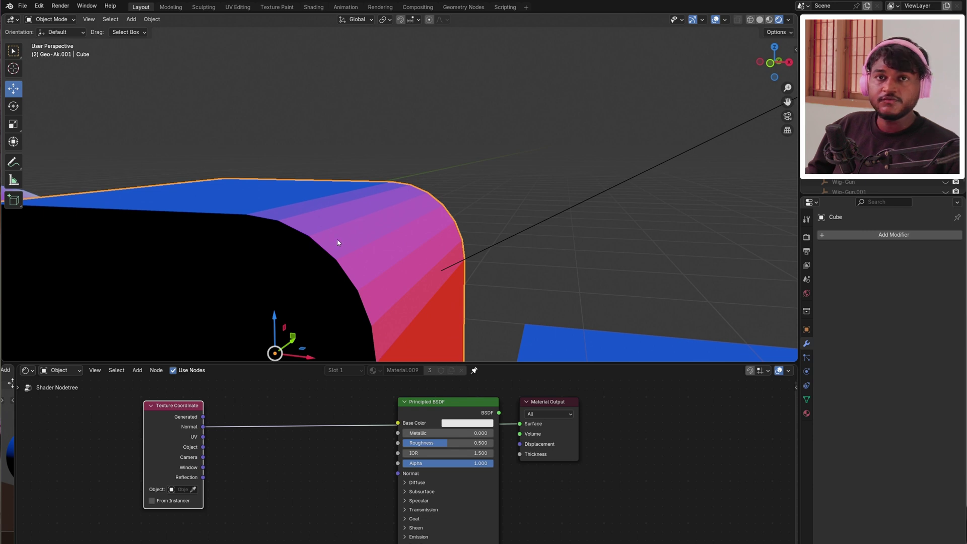
Undo the Normal preview on the beveled cube and start another Y-axis rotation of the light
key("ctrl+z")
key("ctrl+z")
key("ctrl+z")
key("r")
key("y")
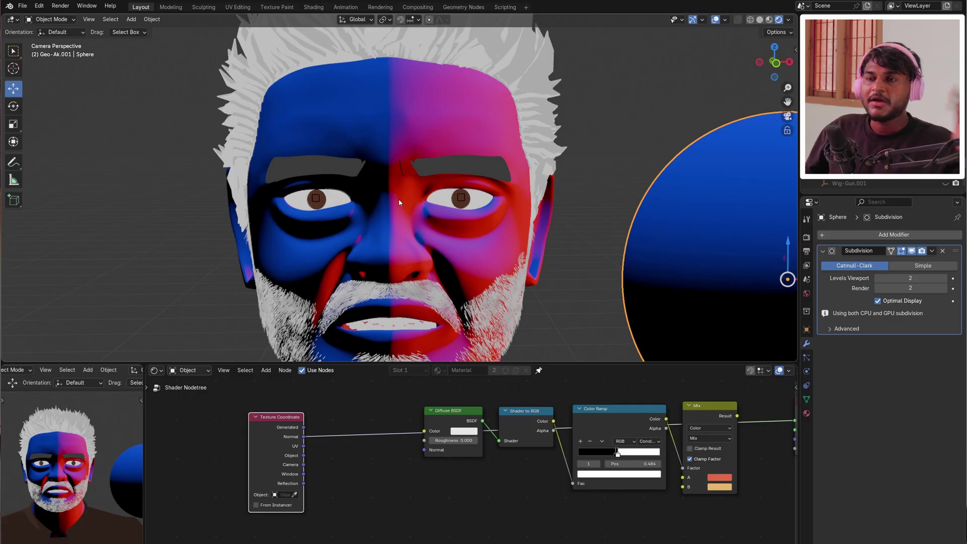
Compare the normal colors across the character's face with those on the neighboring sphere
scroll(386, 85, "down", 2)
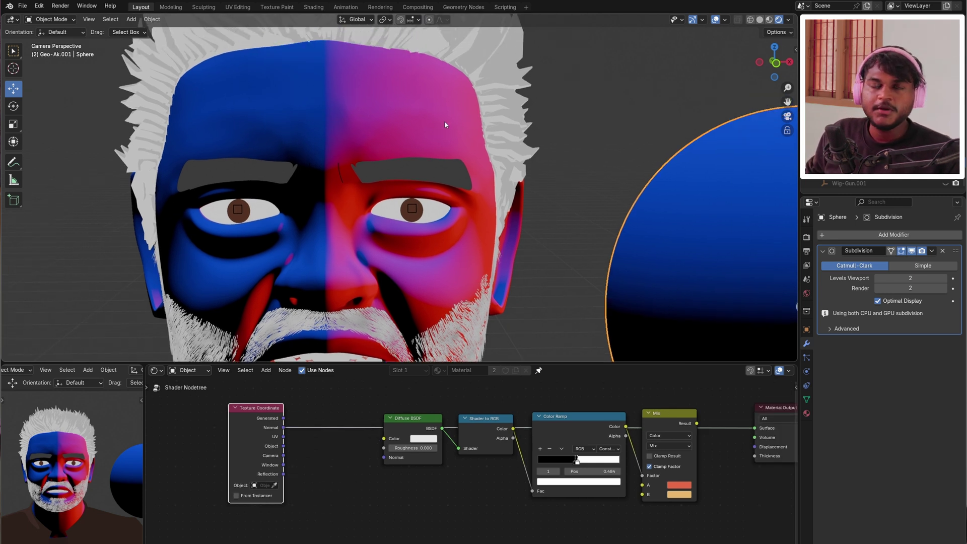
scroll(480, 214, "up", 2)
key("ctrl+z")
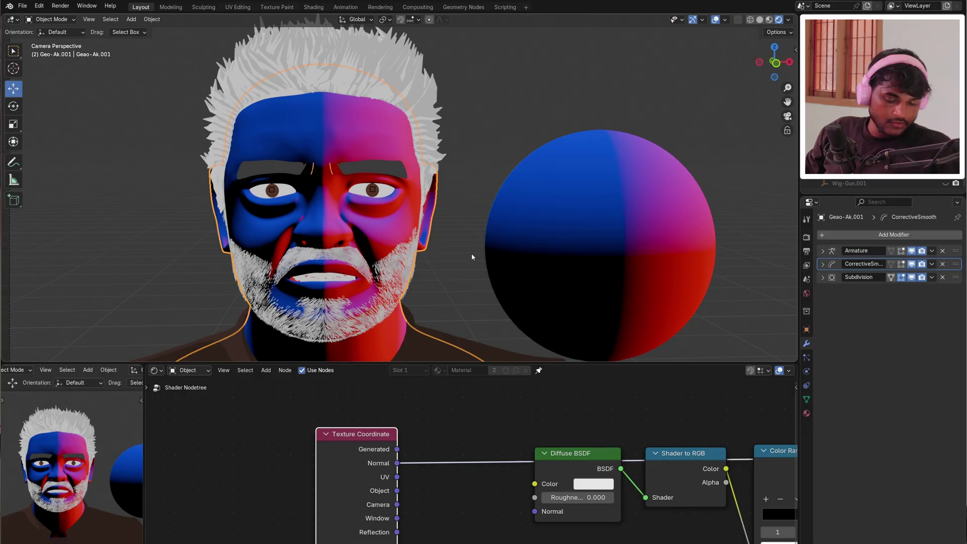
Examine the normal colors up close on the character's forehead and cheeks, and across the four quadrants of the sphere
scroll(478, 249, "up", 1)
scroll(351, 116, "up", 2)
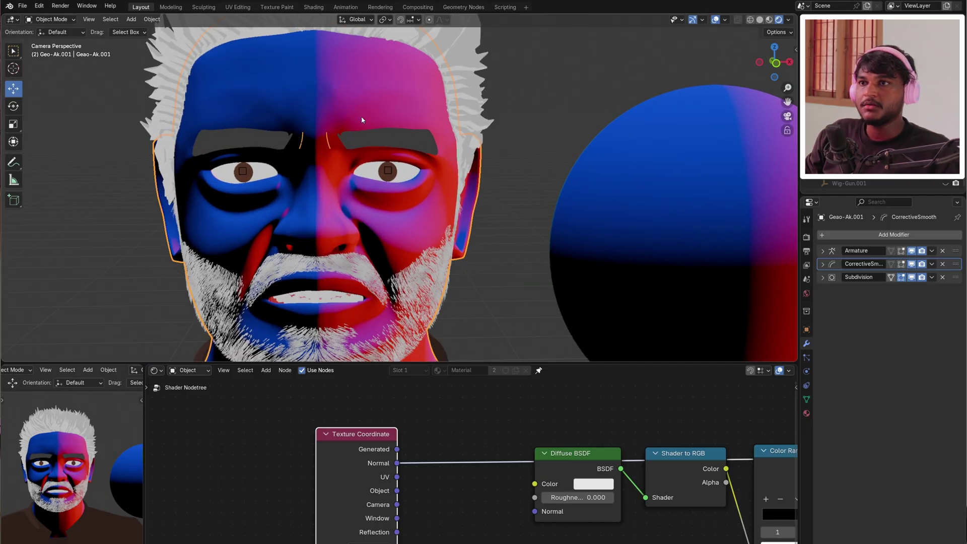
middle_click_drag(353, 102, 205, 135, "shift")
key("Tab")
middle_click_drag(651, 170, 461, 210, "shift")
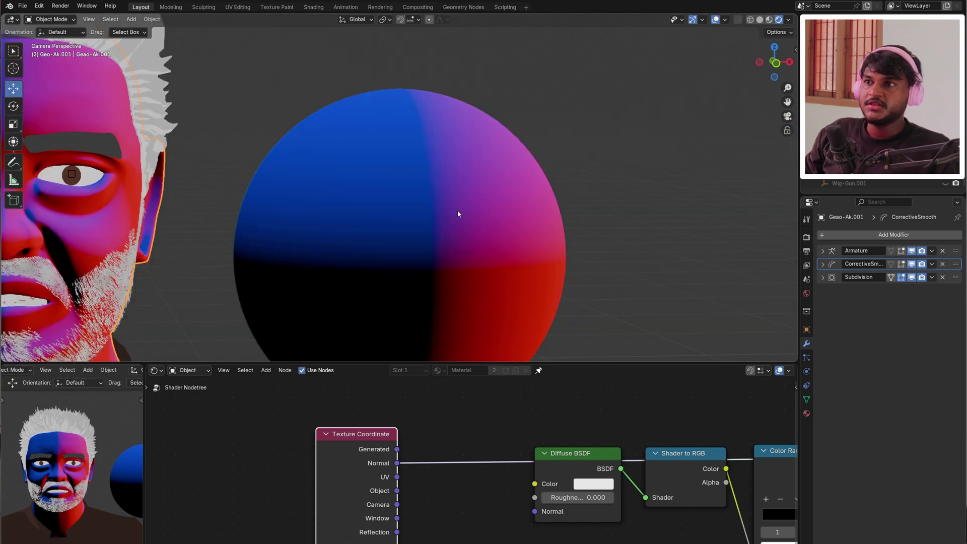
key("Tab")
scroll(579, 91, "up", 2)
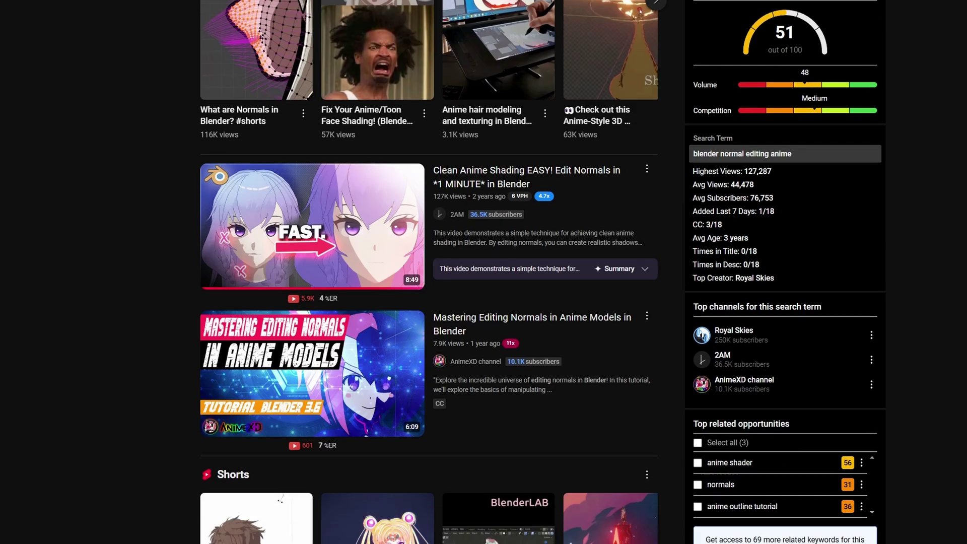
Switch to YouTube and browse the search results for "blender normal editing anime" tutorials
scroll(483, 272, "down", 3)
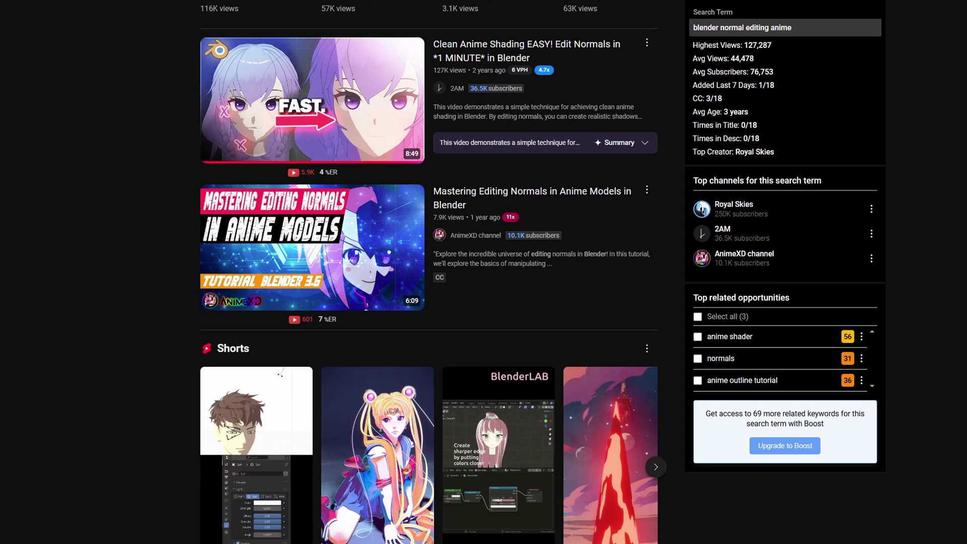
scroll(484, 272, "down", 10)
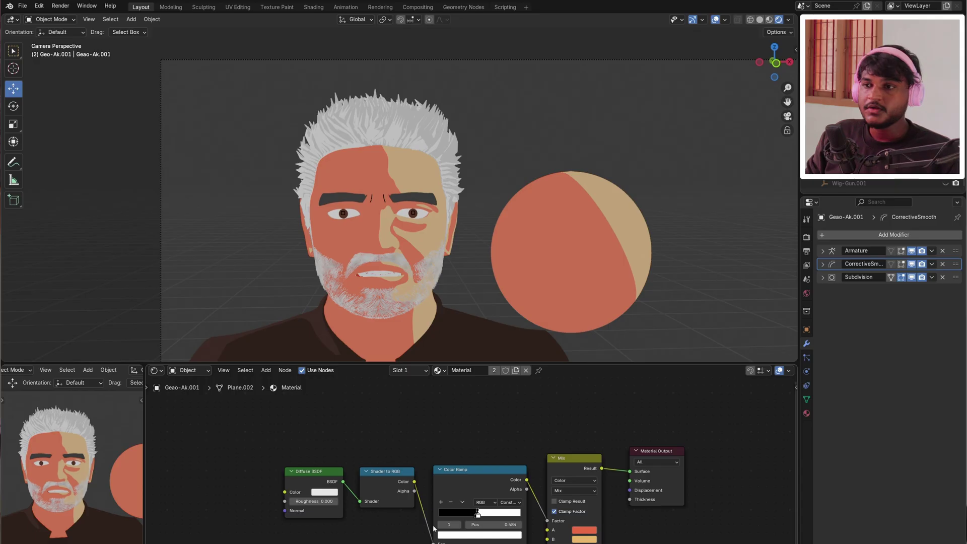
Create a new Geometry Nodes modifier on the character's head mesh and space out its Group Input and Group Output nodes
middle_click_drag(731, 529, 741, 527)
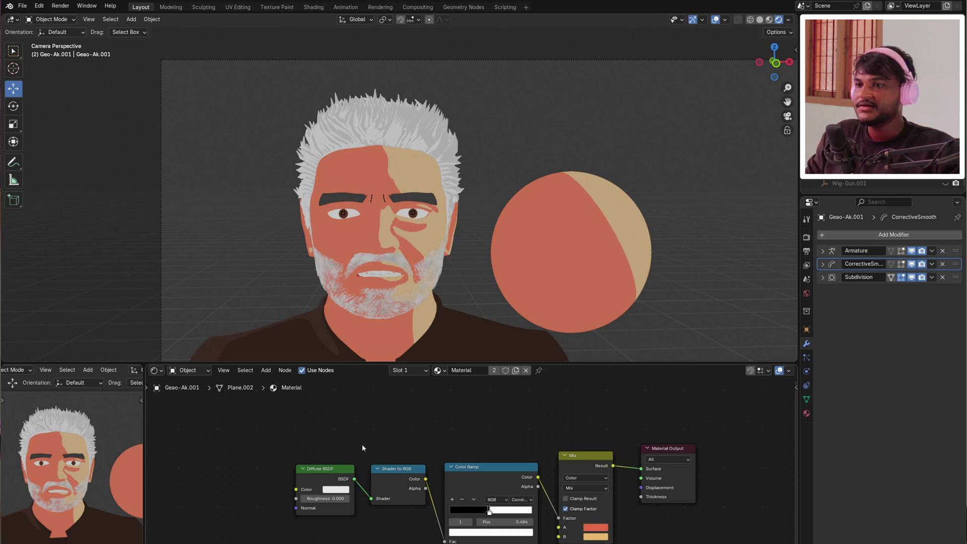
key("shift+F3")
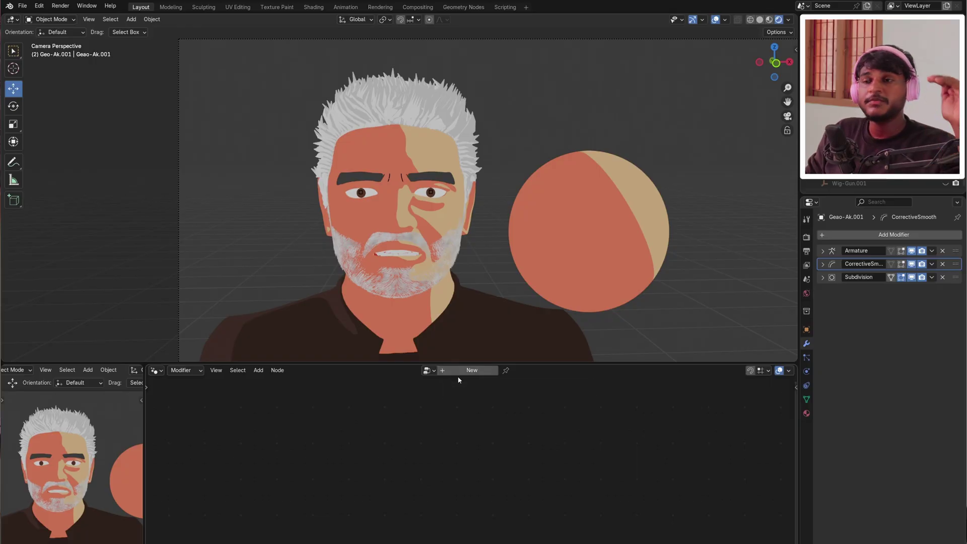
left_click(466, 371)
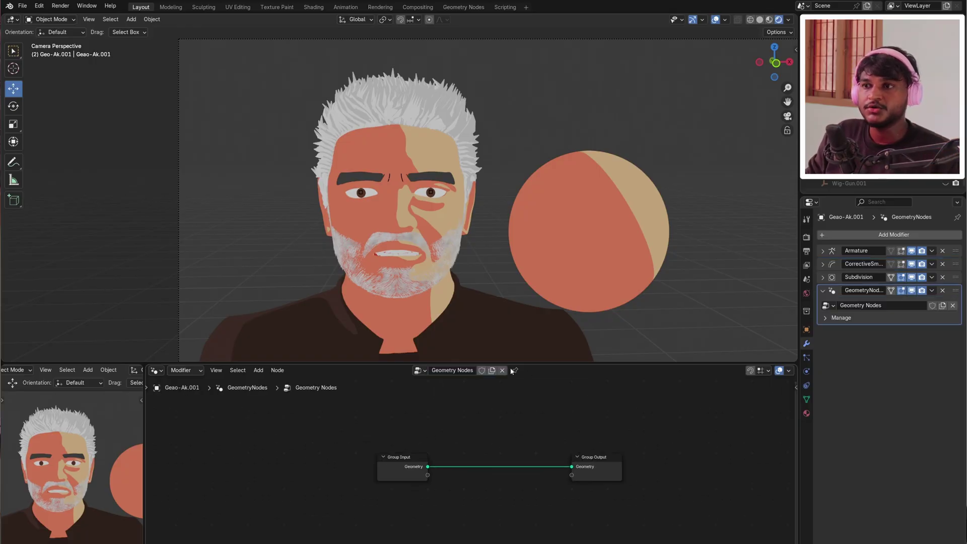
scroll(438, 491, "up", 2)
left_click_drag(369, 461, 373, 452)
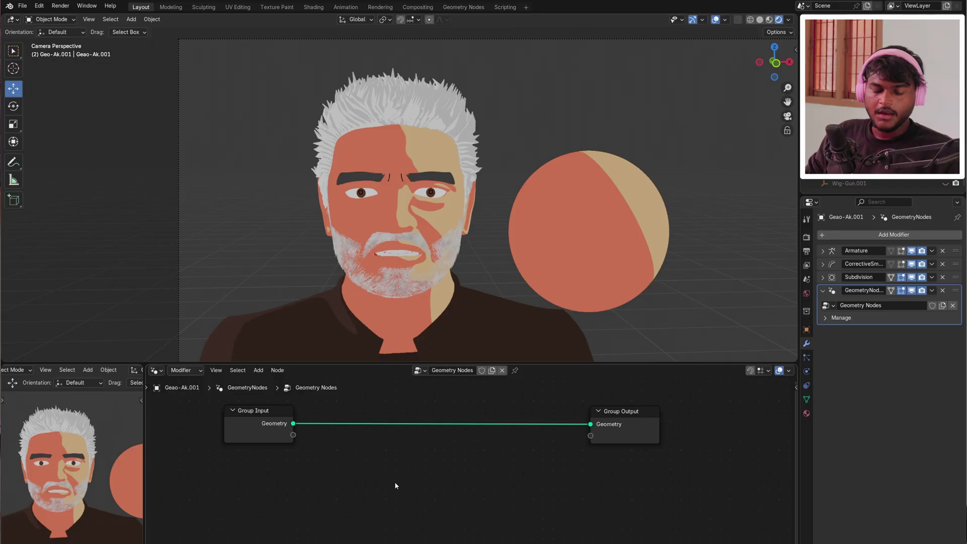
Add a Normal input node below the geometry link, near the Group Input
key("shift+a")
type("no")
key("Return")
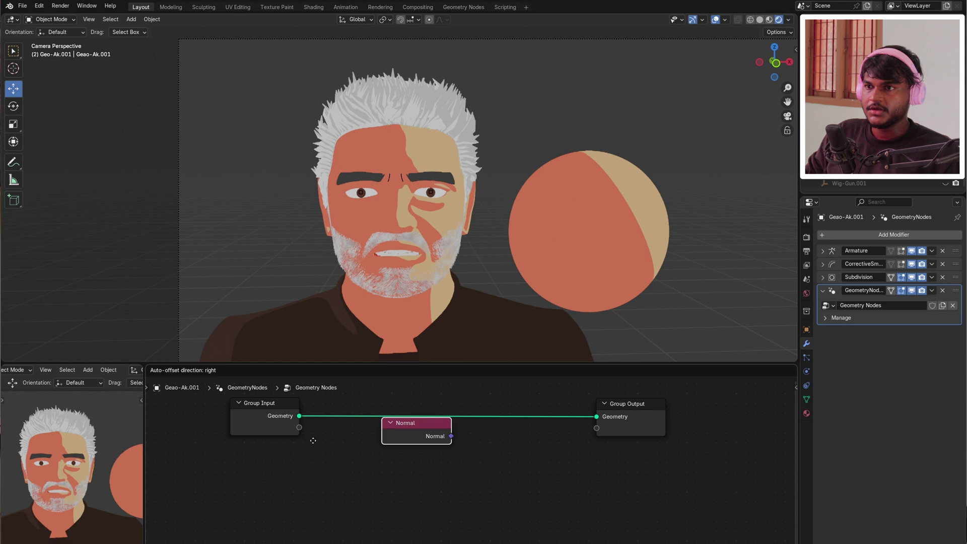
left_click(379, 507)
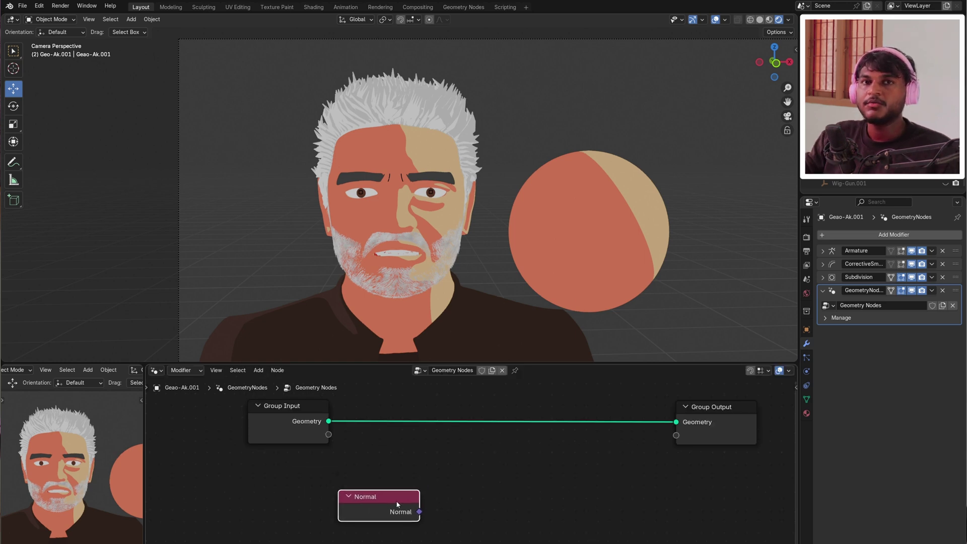
scroll(440, 462, "right", 3)
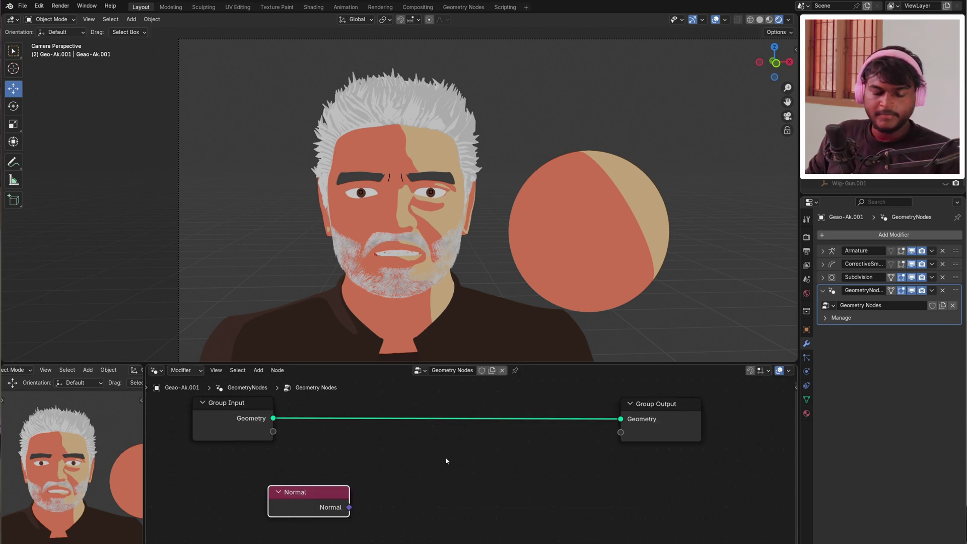
Add a Blur Attribute node beside the Normal node, below the geometry link
key("shift+a")
left_click(391, 398)
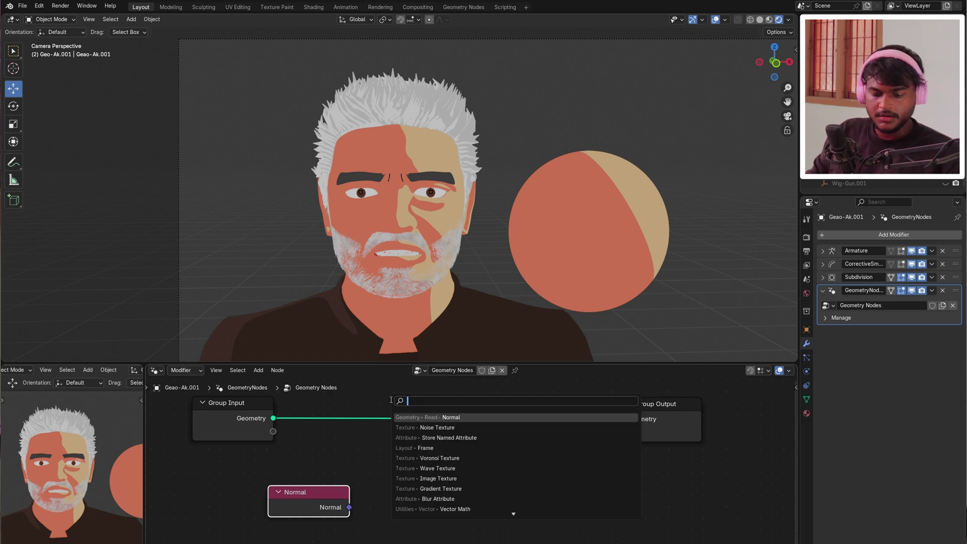
type("blur")
key("Return")
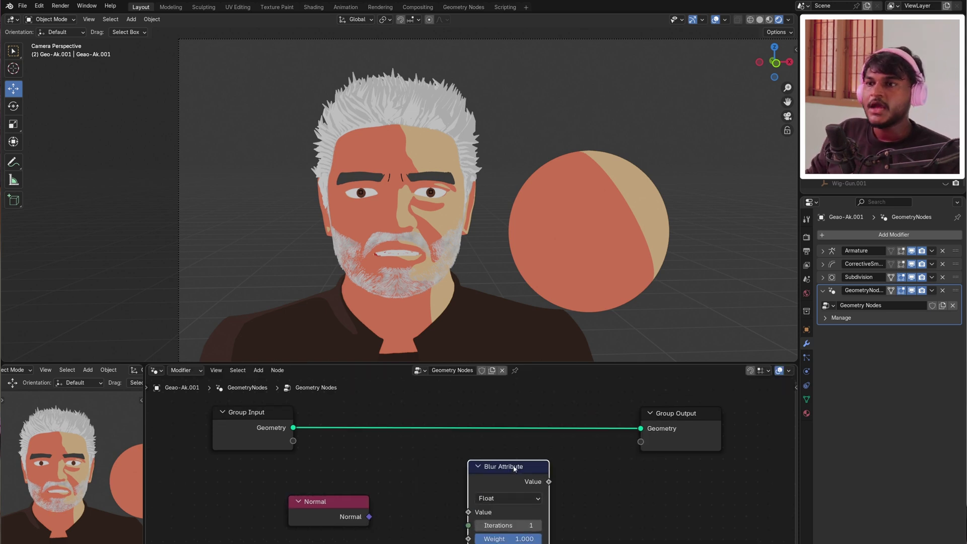
left_click(486, 467)
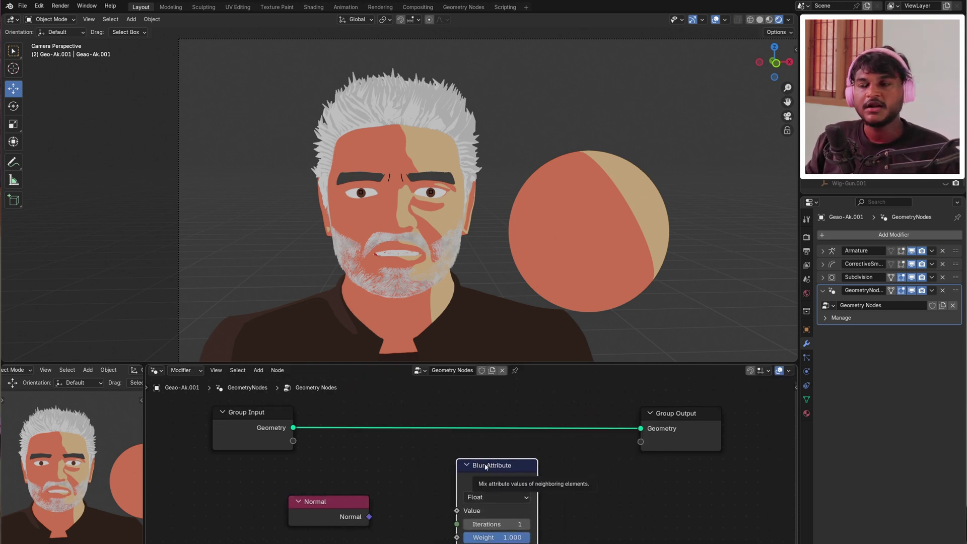
Connect the Normal node's output to the Blur Attribute's Value input and adjust the nodes' placement
scroll(486, 466, "up", 1)
left_click_drag(312, 502, 324, 491)
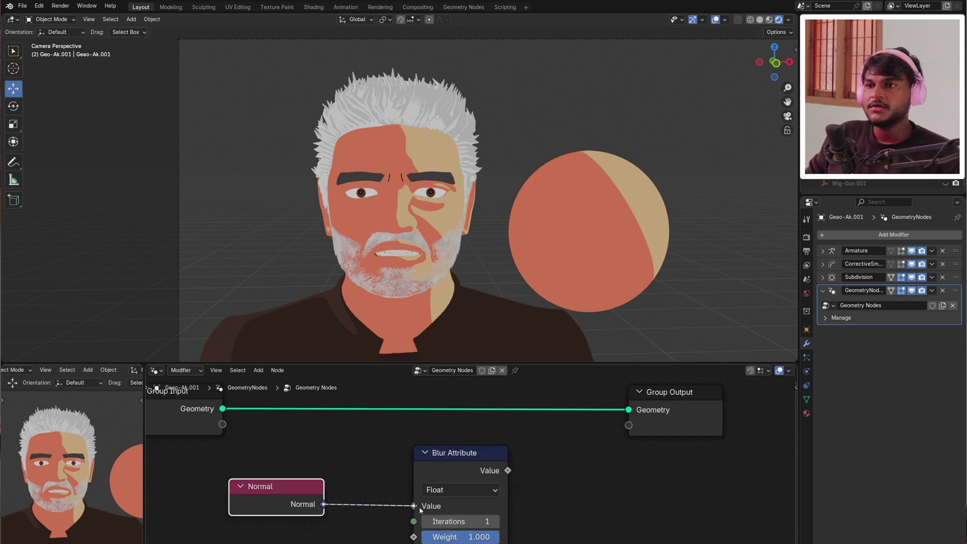
scroll(653, 482, "up", 1)
left_click_drag(464, 522, 484, 521)
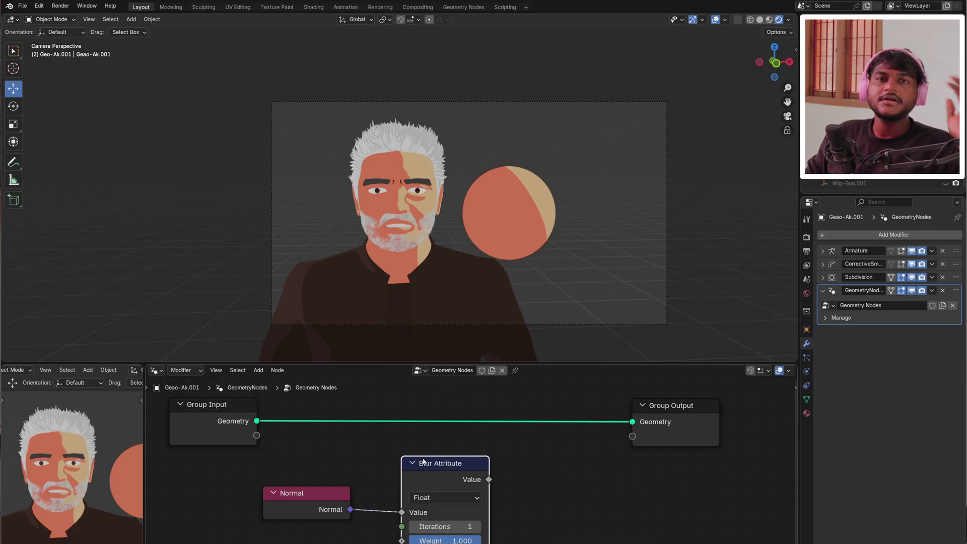
left_click_drag(451, 463, 446, 465)
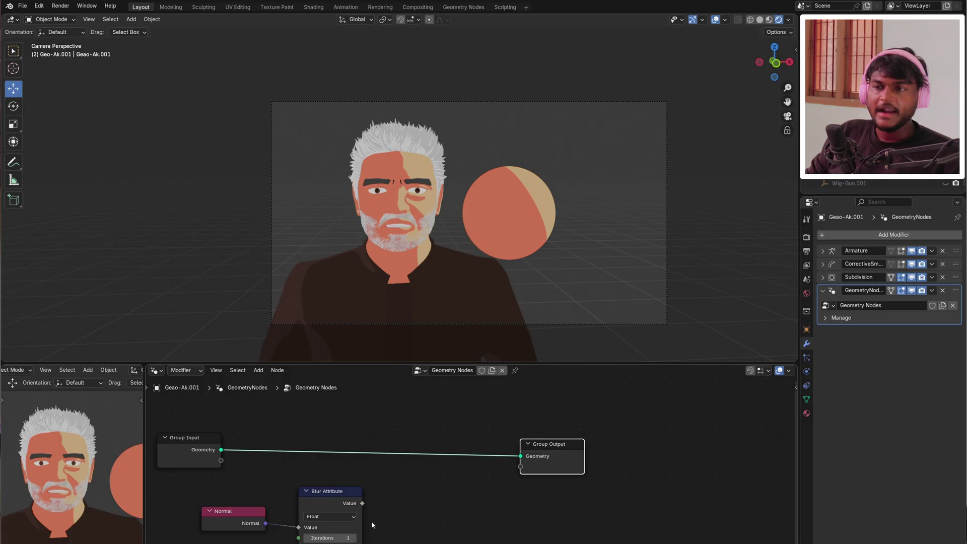
Insert a Store Named Attribute node on the geometry link between Group Input and Group Output
key("Home")
key("shift+a")
left_click(479, 394)
type("sto")
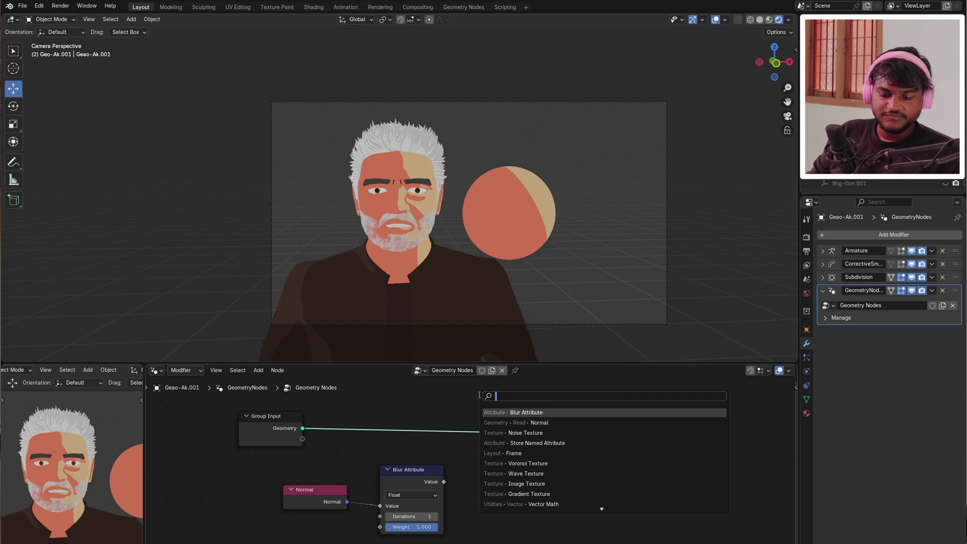
type("re")
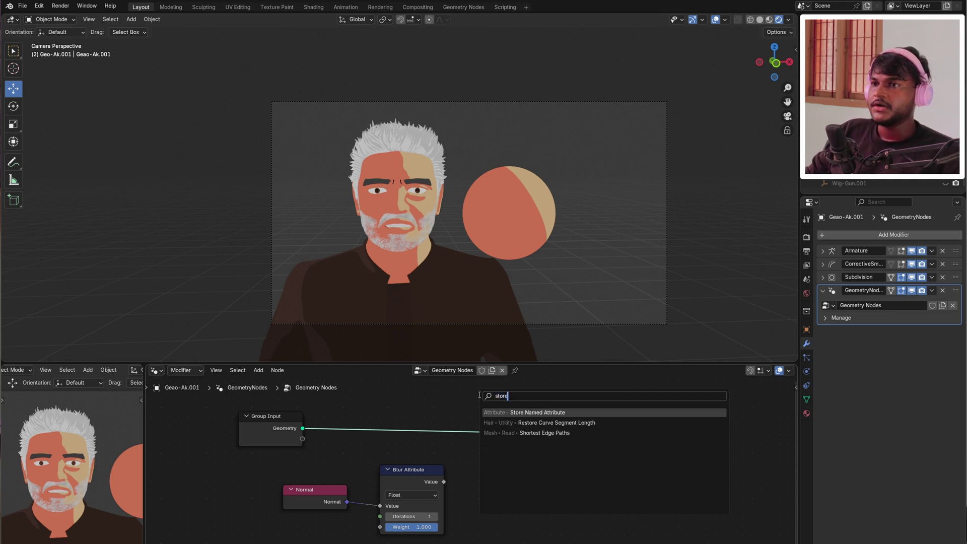
left_click(515, 412)
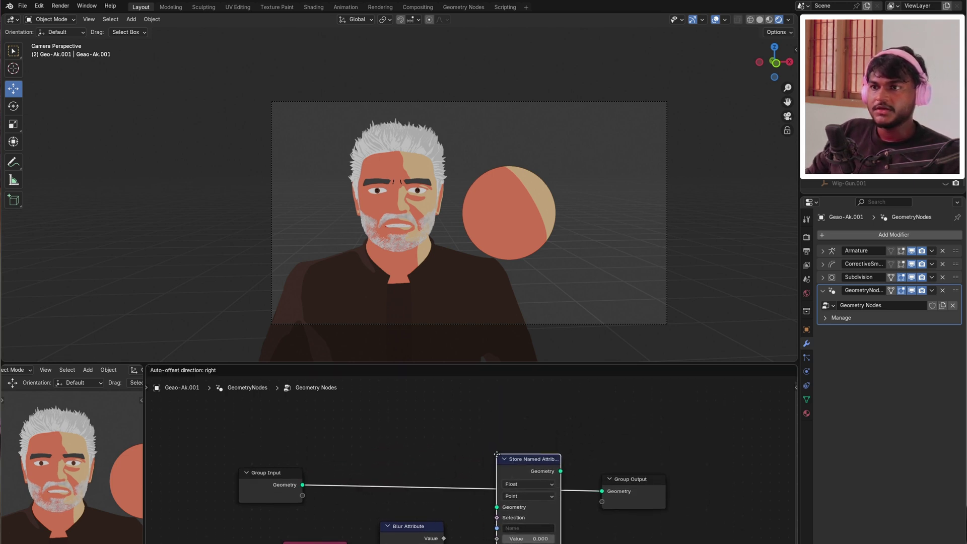
left_click(498, 524)
scroll(561, 440, "up", 2)
middle_click_drag(561, 440, 492, 476)
middle_click_drag(581, 435, 532, 439)
scroll(537, 482, "down", 2)
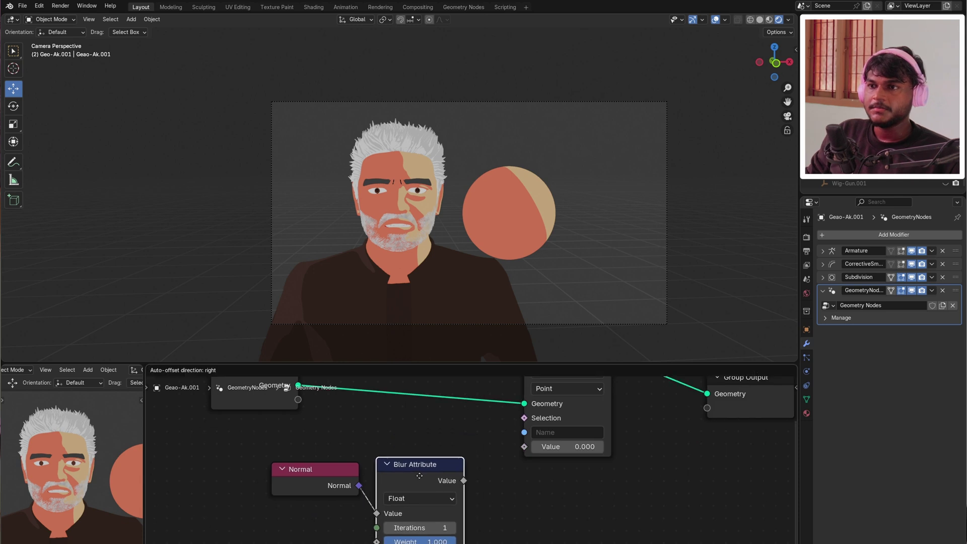
Connect the Blur Attribute's output to the Store Named Attribute's Value and name the attribute "shadow blur"
left_click(424, 462)
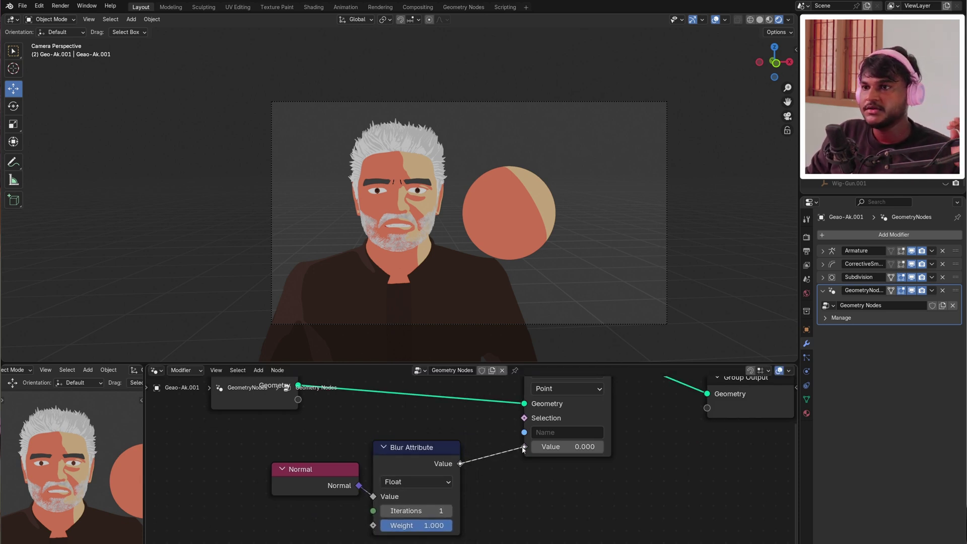
left_click_drag(523, 449, 523, 447)
scroll(504, 478, "up", 2)
left_click(488, 506)
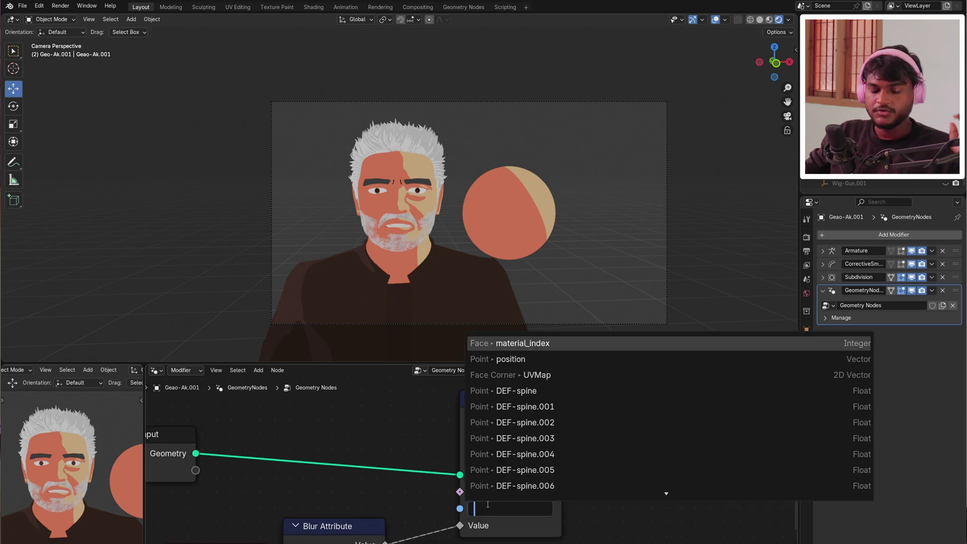
type("shadow blur")
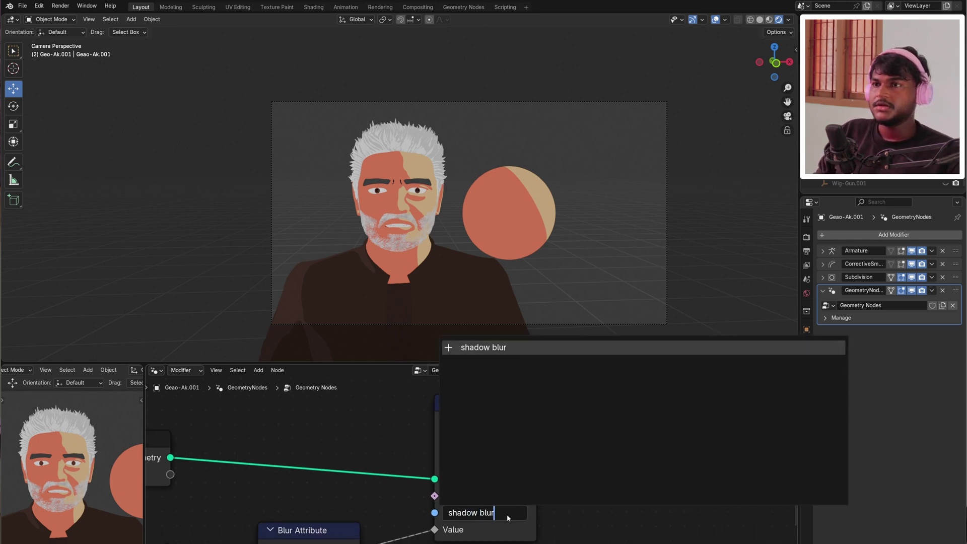
key("Return")
key("Home")
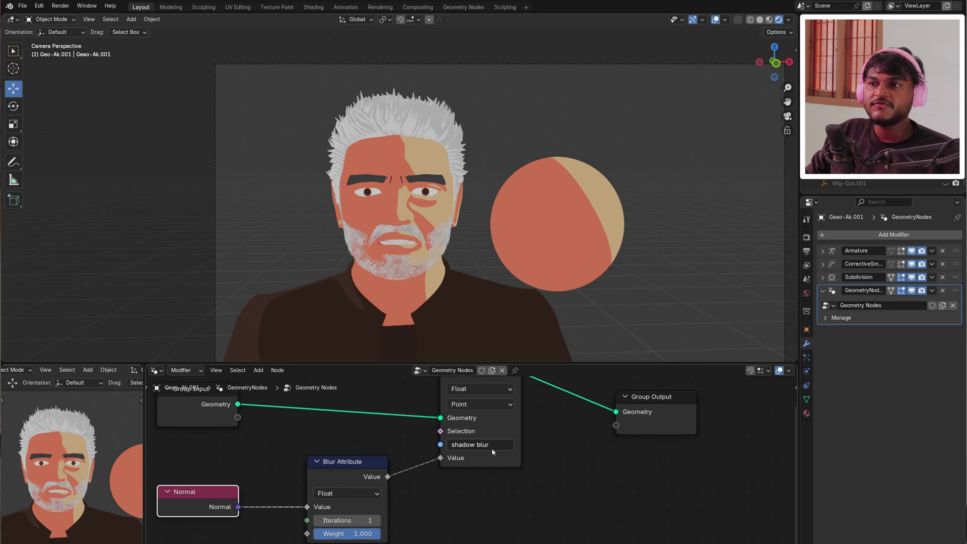
Set the Store Named Attribute's data type to Vector and reposition the Normal node beside Blur Attribute
middle_click_drag(488, 476, 509, 484)
left_click(499, 428)
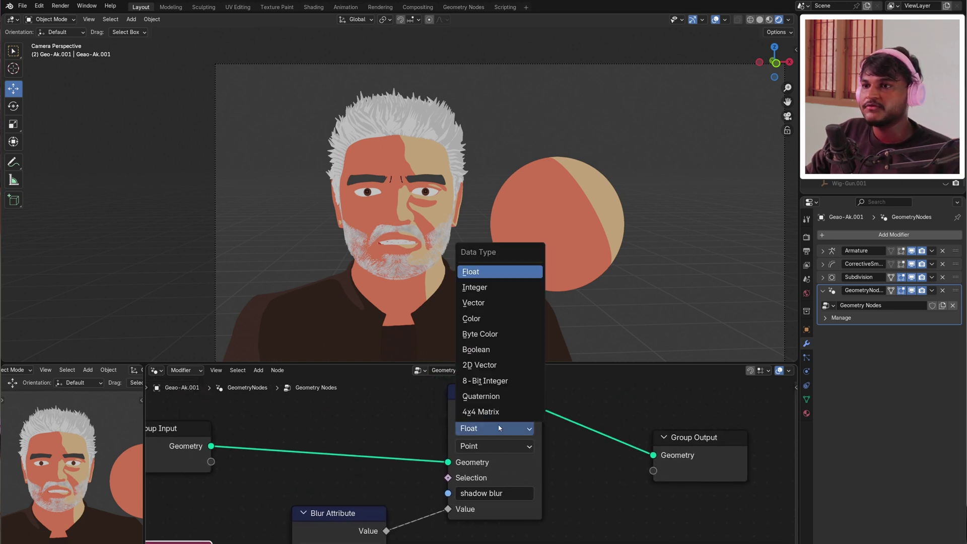
left_click(473, 303)
middle_click_drag(432, 378, 482, 382)
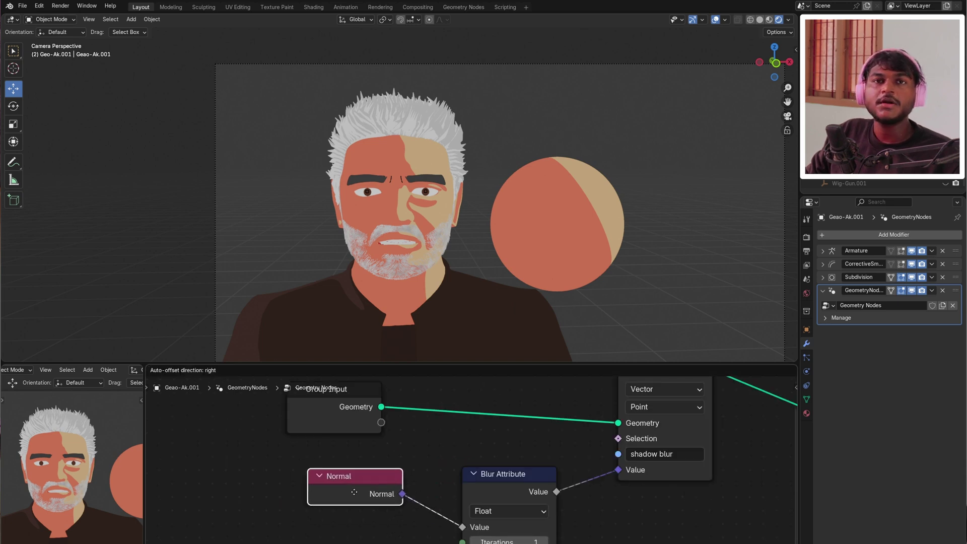
left_click(356, 509)
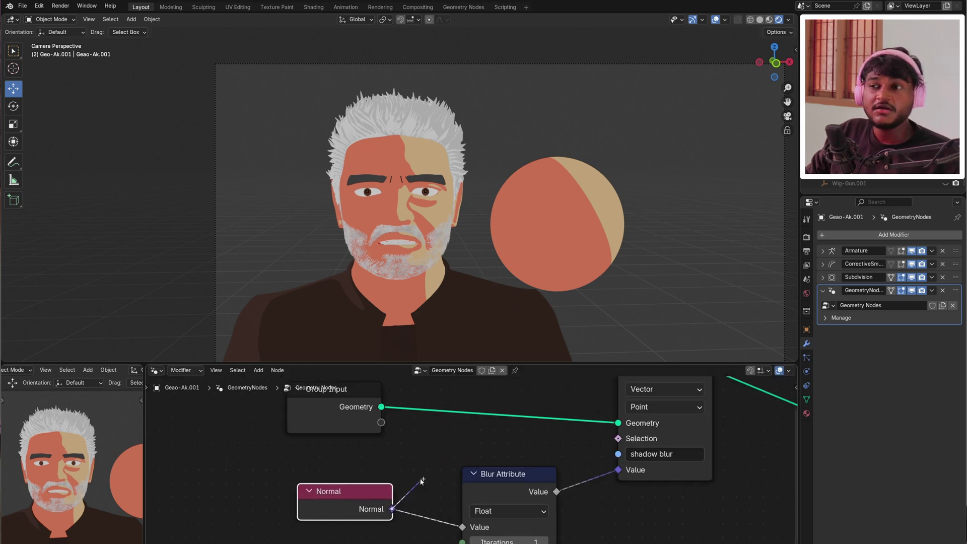
left_click_drag(416, 482, 422, 491)
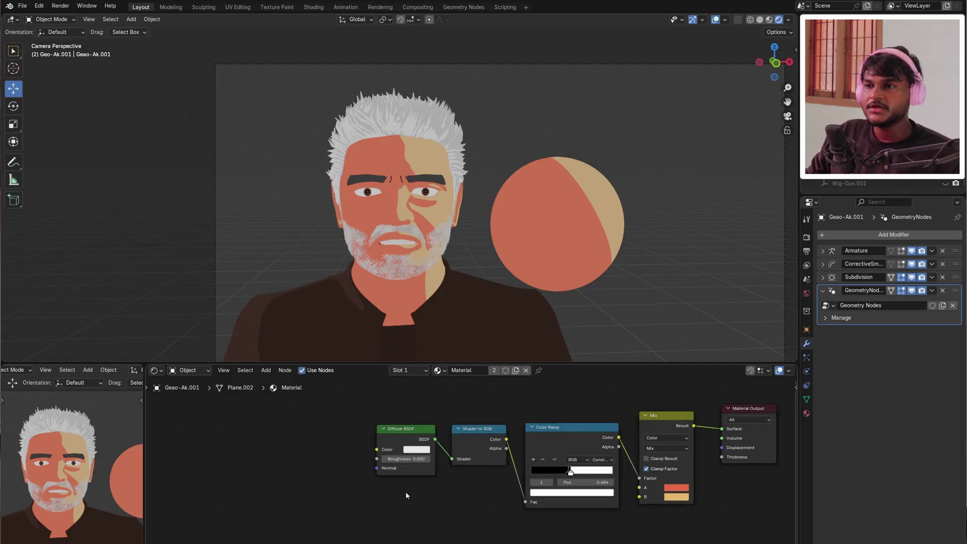
In the head's material, duplicate the linked Diffuse BSDF and Shader to RGB nodes and place the copies below the originals
left_click_drag(346, 487, 474, 426)
key("shift+d")
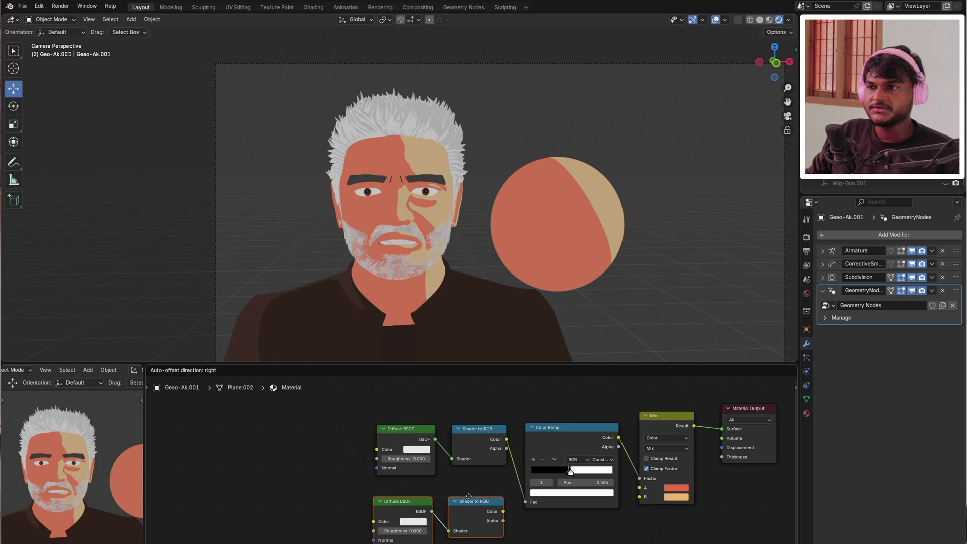
left_click(465, 513)
middle_click_drag(465, 514, 500, 487)
Preview the original Shader to RGB output on the face and sphere, and return the preview to the Mix result
left_click(519, 435, "ctrl+shift")
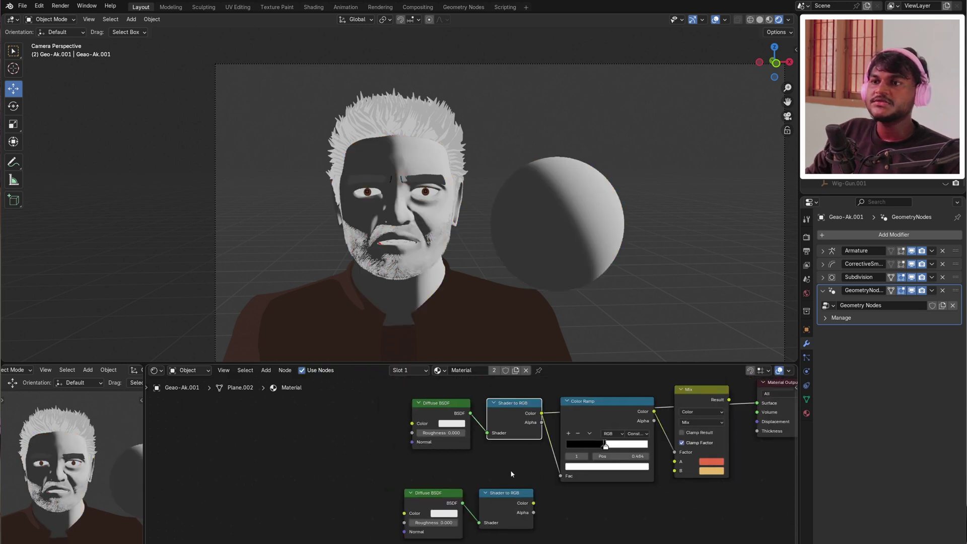
middle_click_drag(678, 425, 635, 433)
left_click(636, 433, "ctrl+shift")
Add an Attribute node of type Geometry to the material and set its name to "shadow blur"
middle_click_drag(277, 471, 450, 449)
left_click(404, 438)
type("attr")
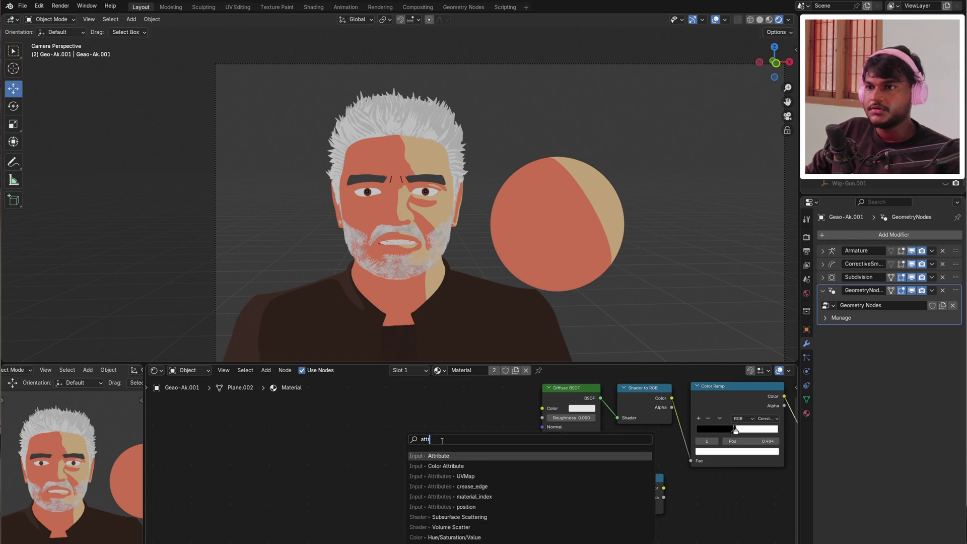
key("Return")
scroll(448, 502, "up", 4)
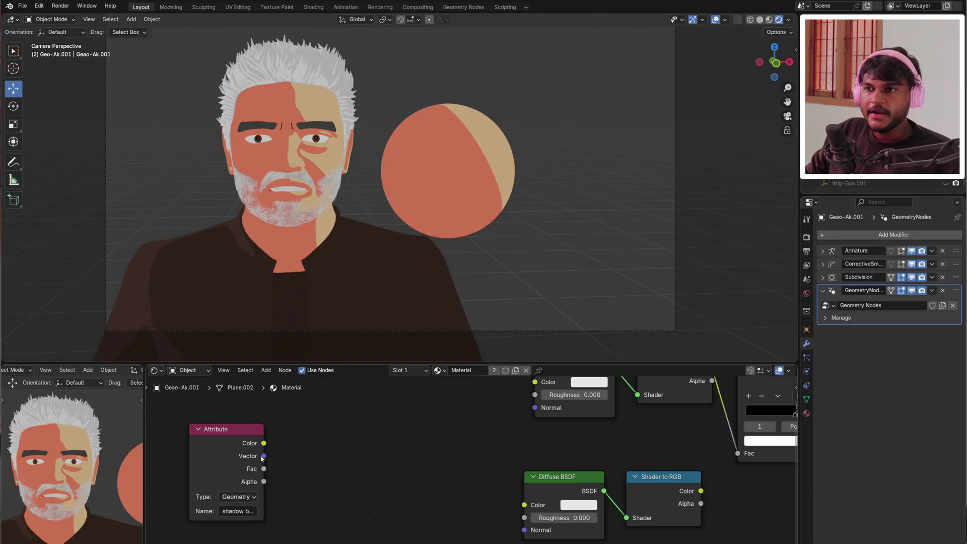
Connect the Attribute's Vector output to the duplicated Diffuse BSDF's Normal input and preview the duplicated Shader to RGB
left_click_drag(264, 456, 282, 464)
left_click_drag(382, 460, 524, 530)
middle_click_drag(699, 520, 626, 510)
left_click(598, 481, "ctrl+shift")
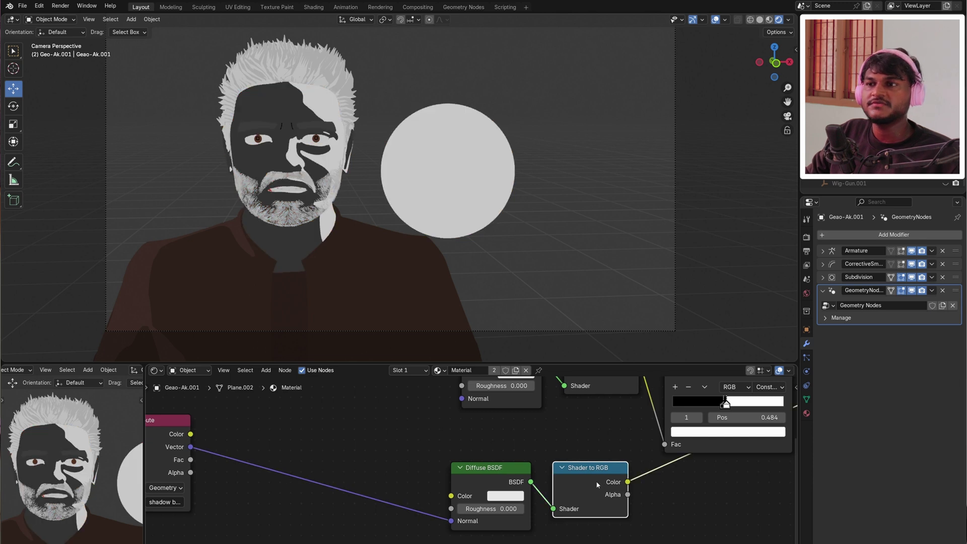
Compare previews of the original and the duplicated Shader to RGB outputs on the face and sphere
middle_click_drag(575, 487, 535, 433)
left_click(537, 427, "ctrl+shift")
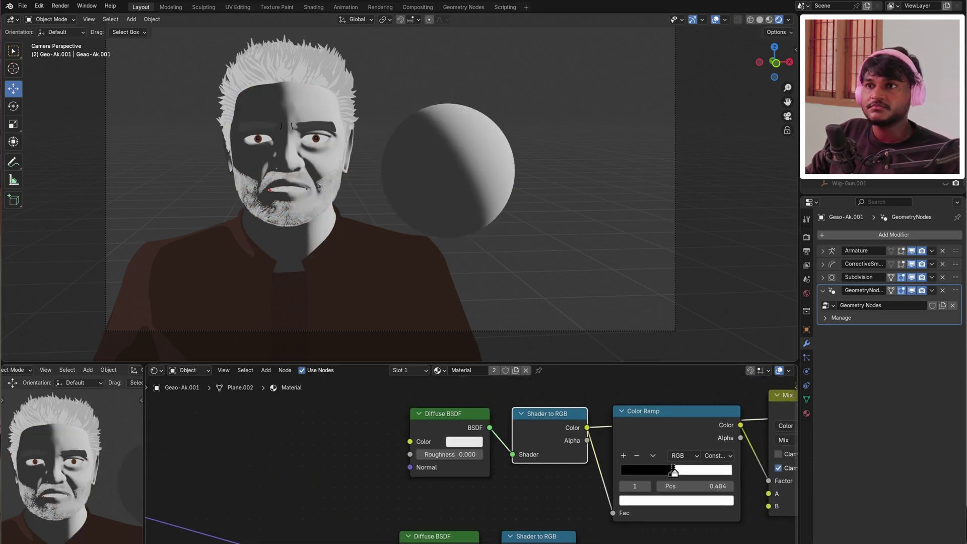
left_click(547, 536, "ctrl+shift")
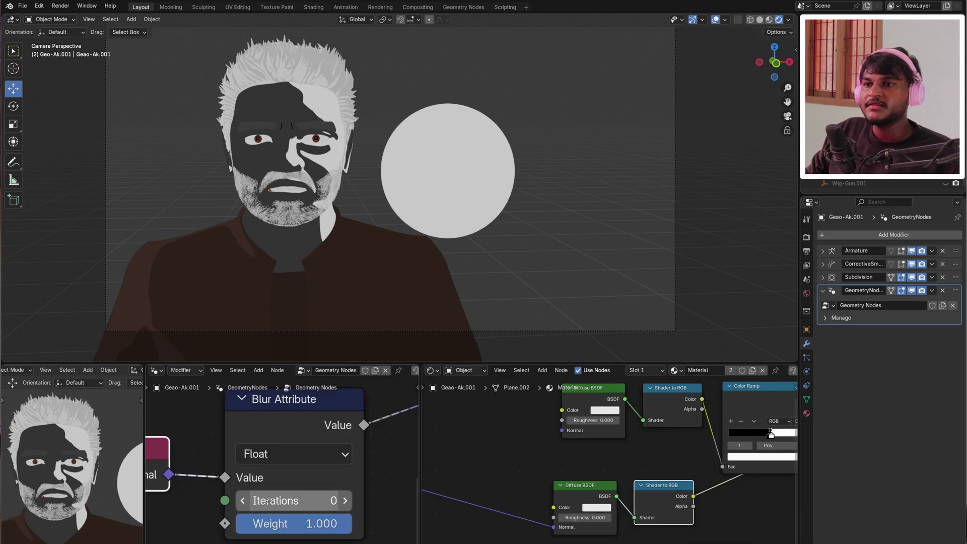
Set the Blur Attribute node's Iterations to 140 and inspect the shadow shape on the face up close
left_click_drag(302, 501, 383, 500)
scroll(302, 89, "up", 3)
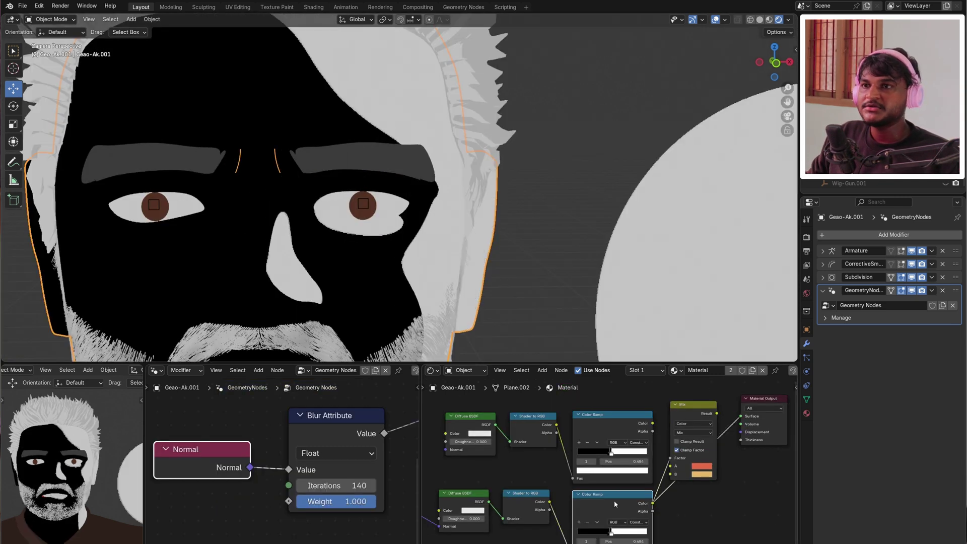
scroll(343, 208, "down", 2)
scroll(368, 211, "up", 2)
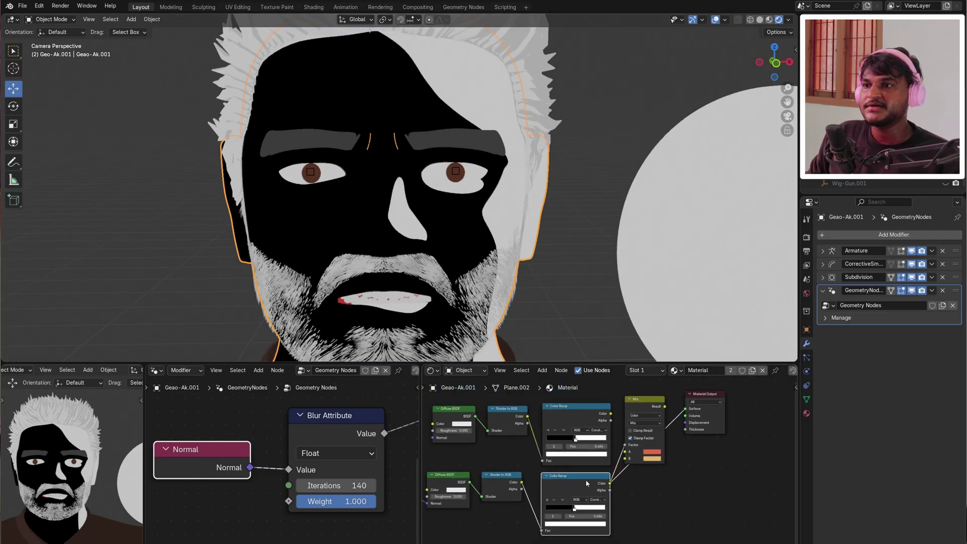
left_click_drag(594, 439, 576, 439)
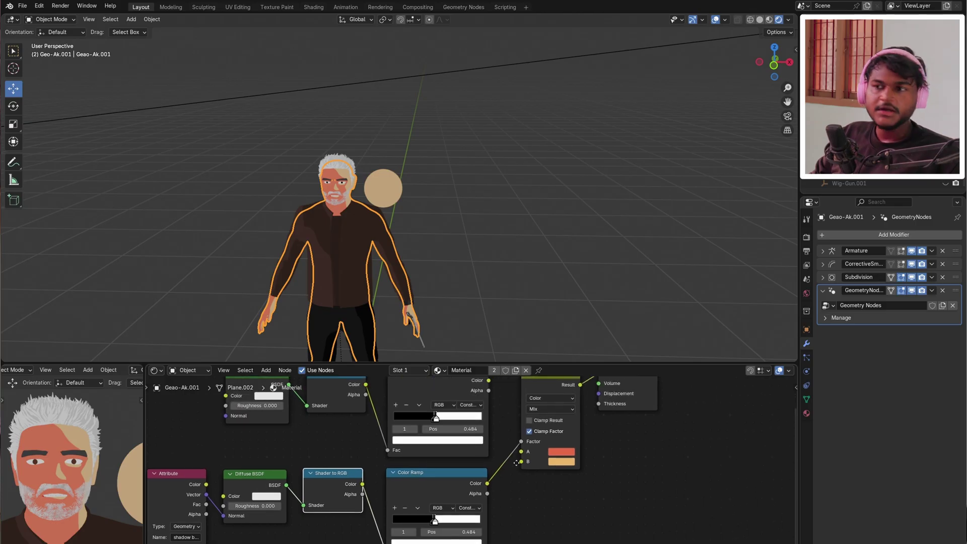
Rotate the face light about the Z axis to test how the shadow moves across the face
scroll(503, 477, "down", 2)
left_click_drag(477, 489, 474, 486)
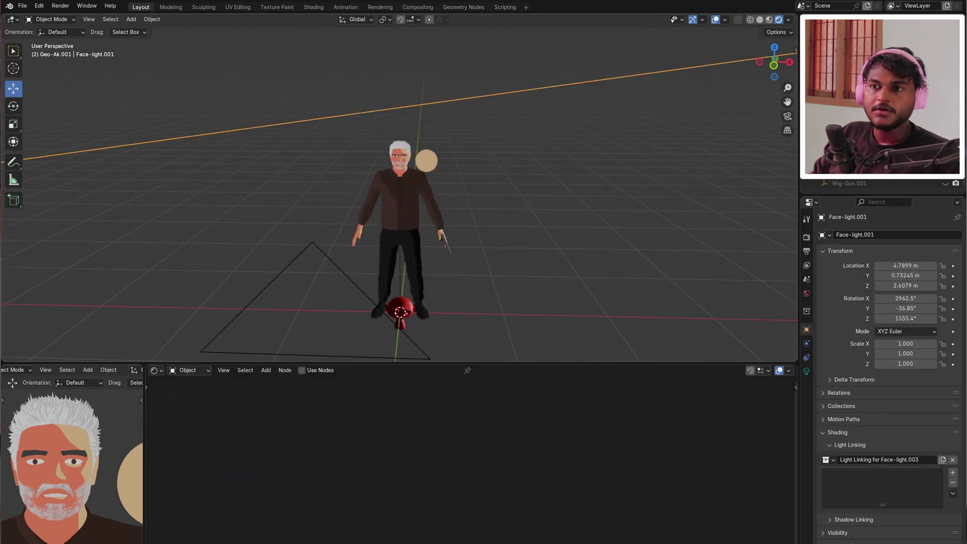
key("r")
key("z")
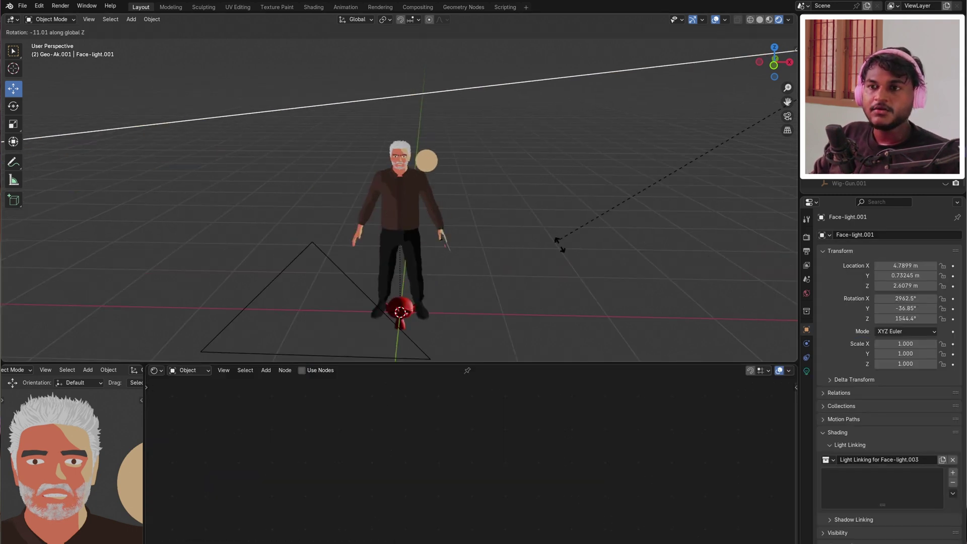
key("z")
key("z")
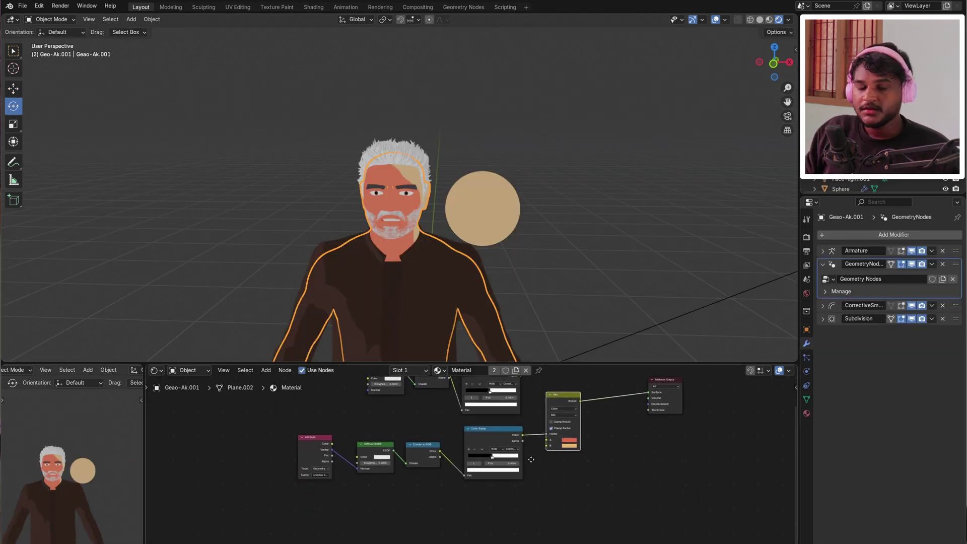
In the head's Geometry Nodes tree, set the Blur Attribute node's data type to Vector
scroll(533, 459, "up", 3)
key("shift+F3")
key("shift+F3")
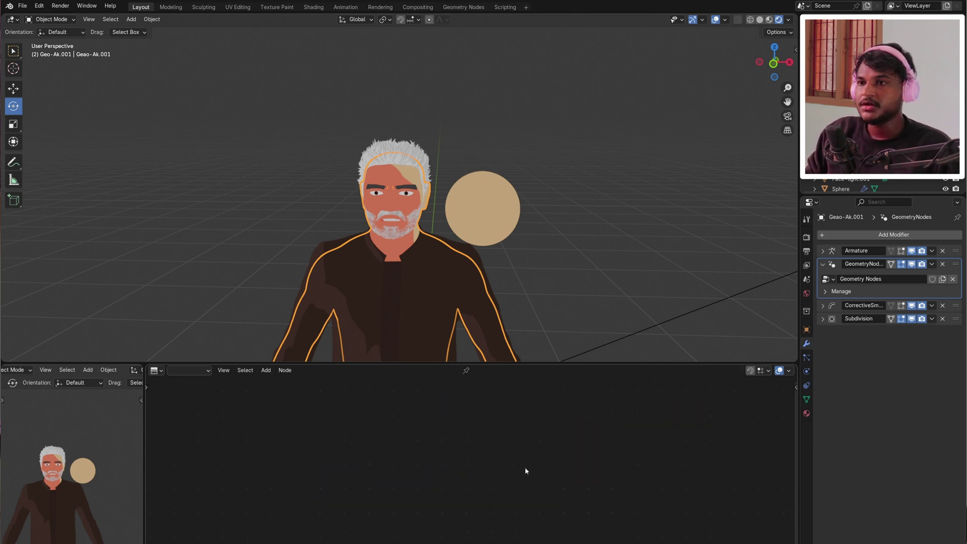
scroll(442, 481, "up", 5)
scroll(442, 482, "up", 2)
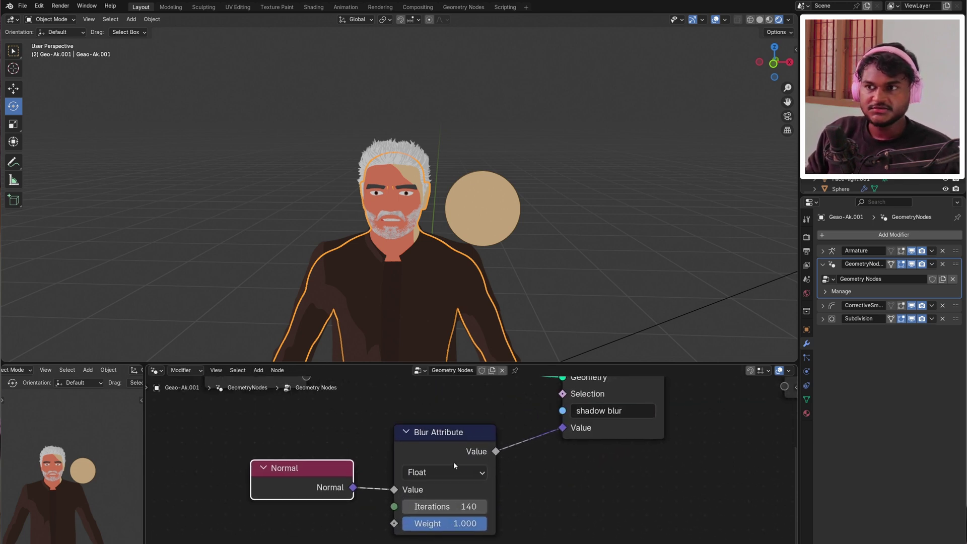
left_click_drag(442, 481, 452, 454)
left_click(453, 451)
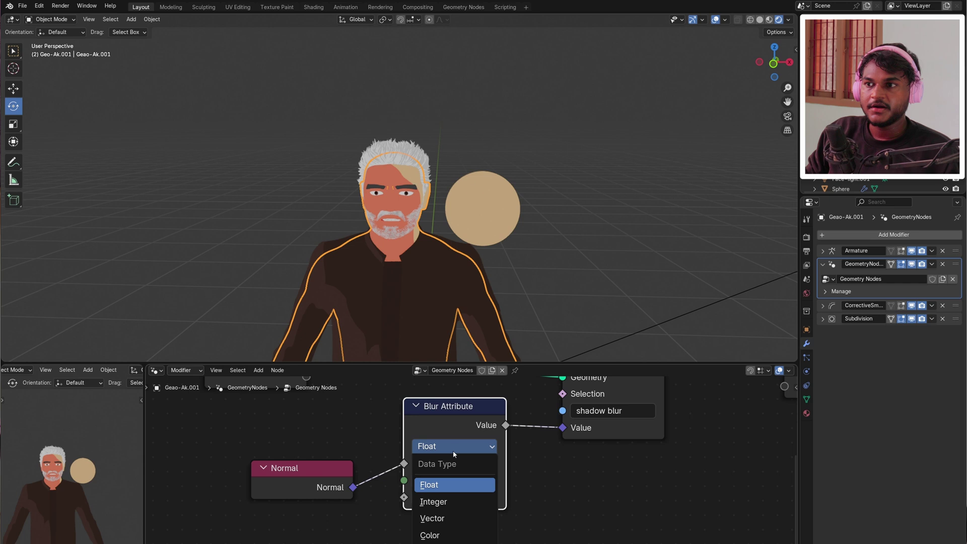
left_click(432, 519)
Adjust the face light's Z rotation to place the shadow edge down the middle of the face
left_click(646, 333)
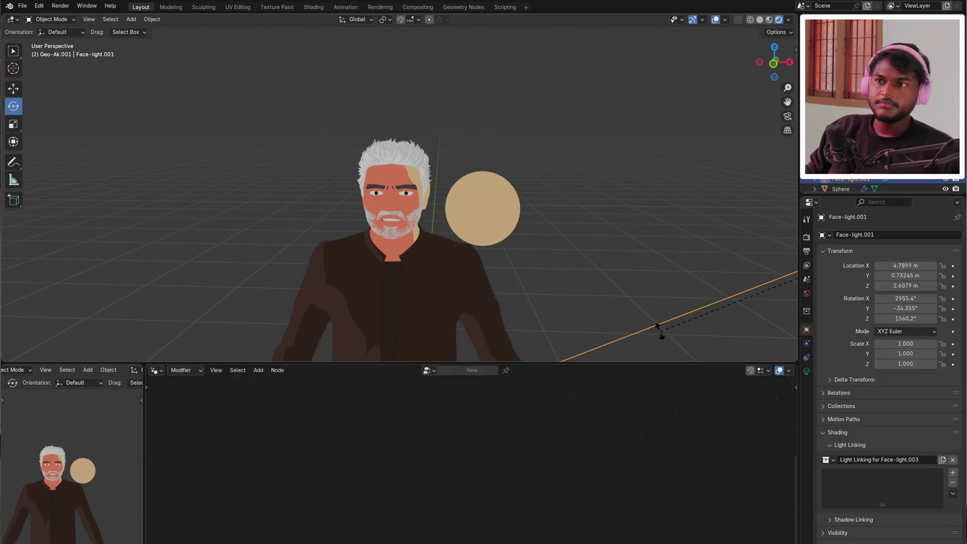
key("Escape")
mouse_move(905, 319)
left_mouse_down()
mouse_move(956, 319)
mouse_move(922, 318)
left_mouse_up()
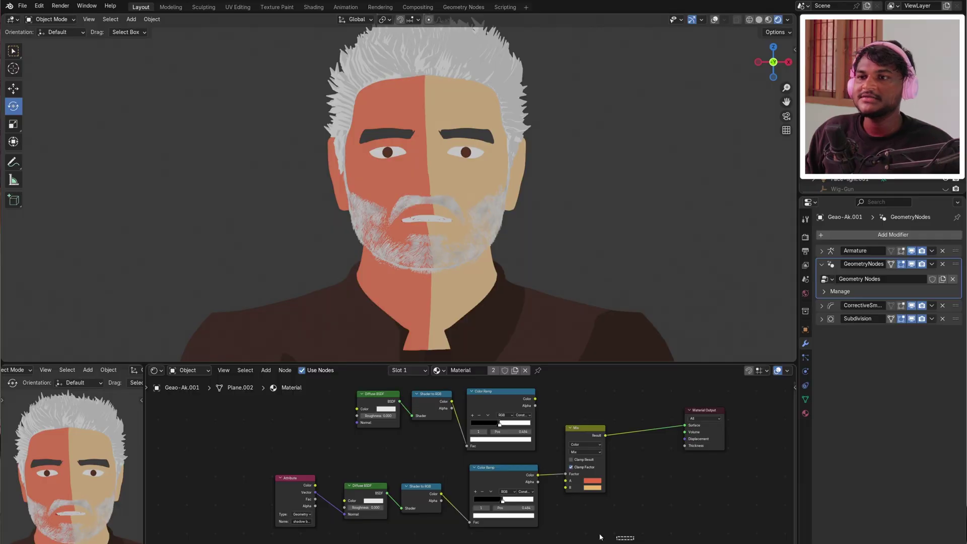
left_click_drag(599, 537, 226, 401)
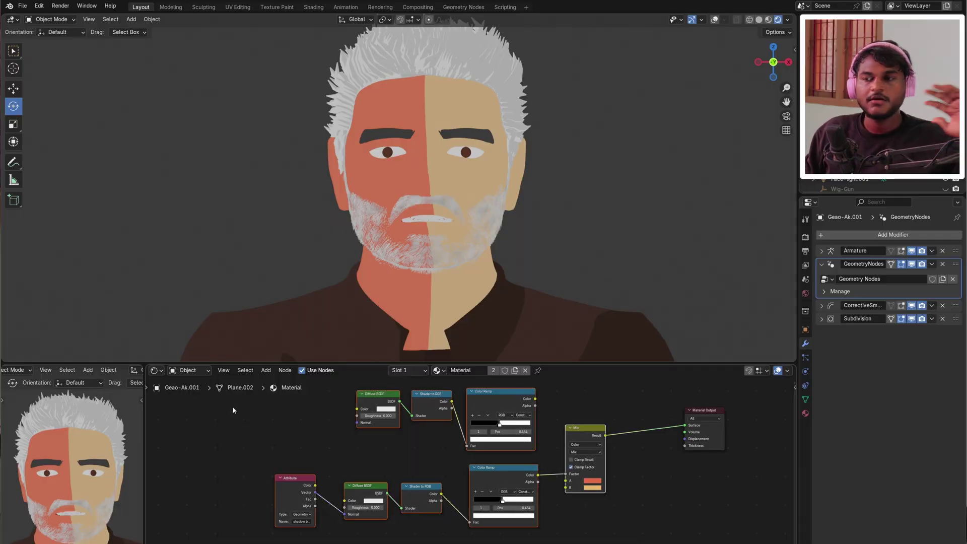
left_click(620, 507)
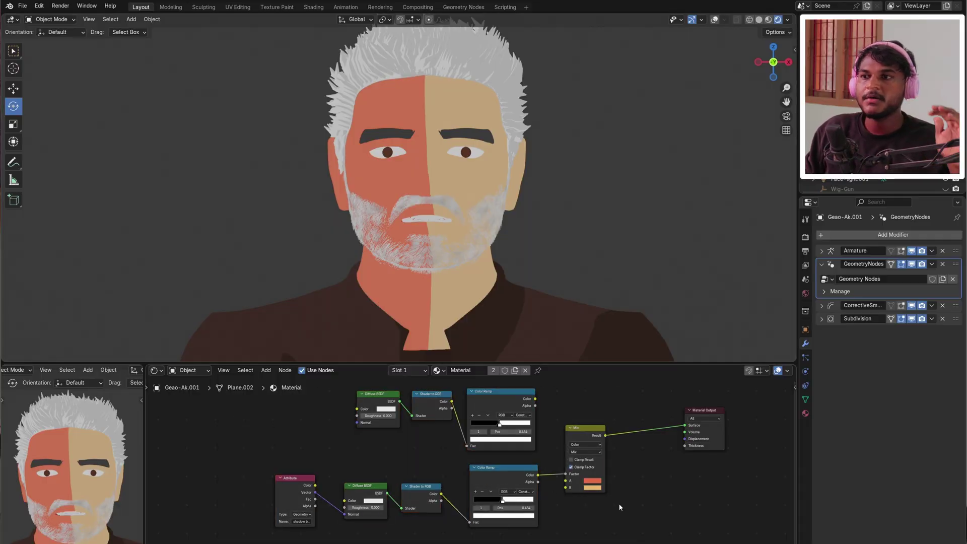
left_click(436, 370)
left_click(571, 508)
left_click_drag(630, 527, 194, 412)
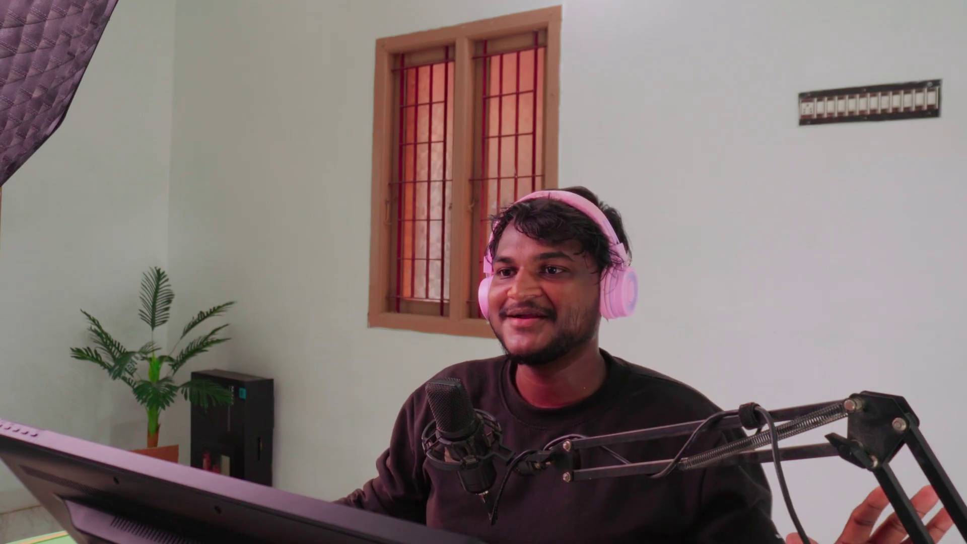
left_click_drag(680, 539, 275, 428)
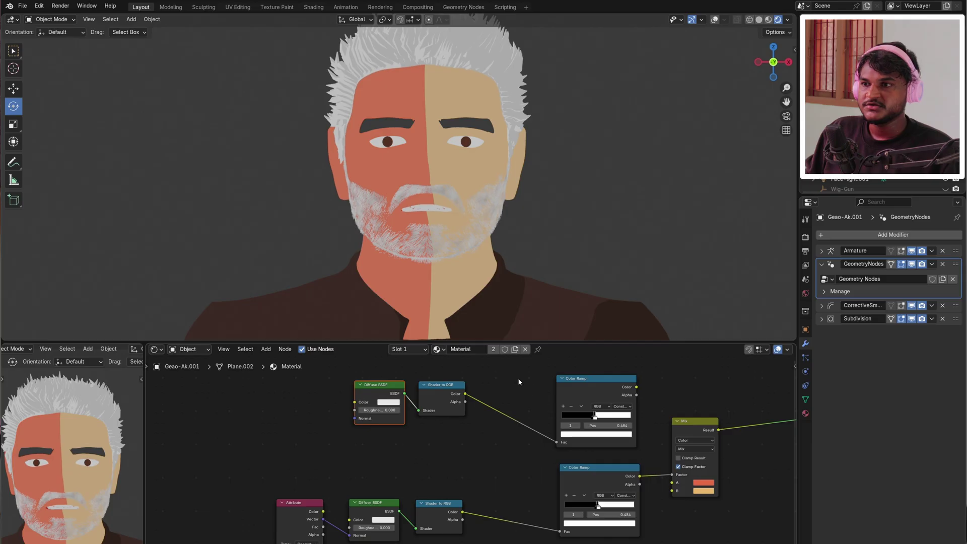
Delete both Color Ramp nodes from the head's material and add a Mix Color node between the Shader to RGB nodes and the existing Mix
left_click_drag(519, 382, 629, 541)
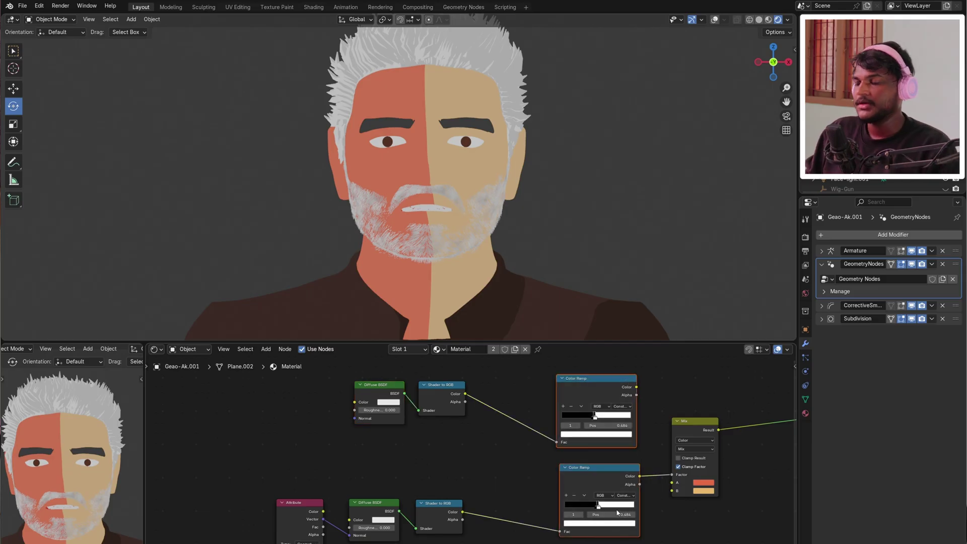
key("x")
middle_click_drag(553, 502, 522, 412)
scroll(522, 412, "up", 1)
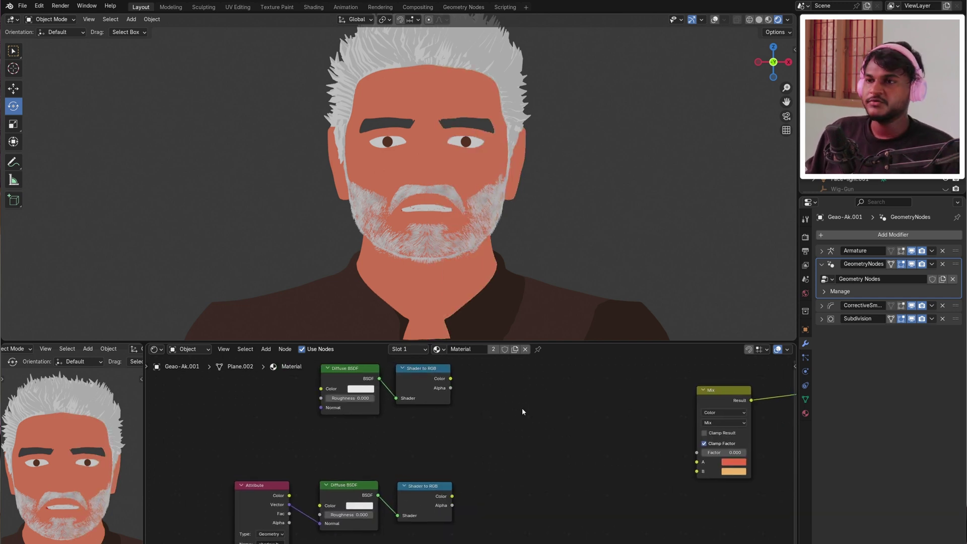
key("shift+a")
type("mix")
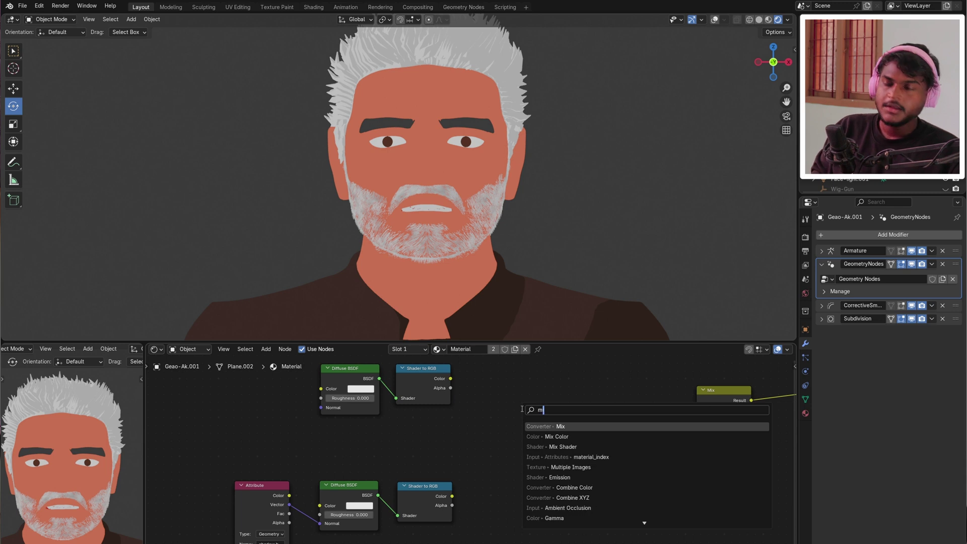
left_click(557, 436)
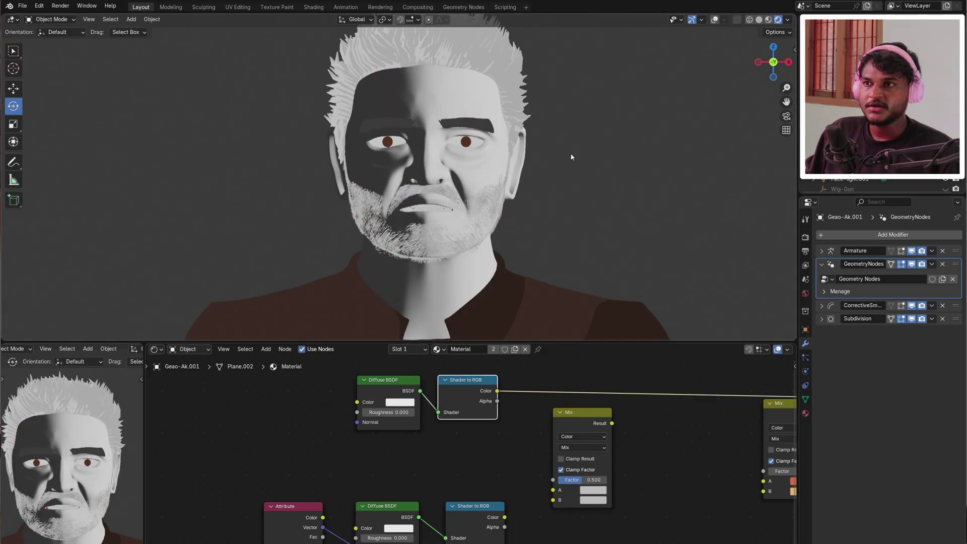
Try previewing the lower Shader to RGB output on the face, and undo that preview
scroll(442, 391, "down", 3)
left_click(470, 467)
left_click_drag(496, 474, 755, 438)
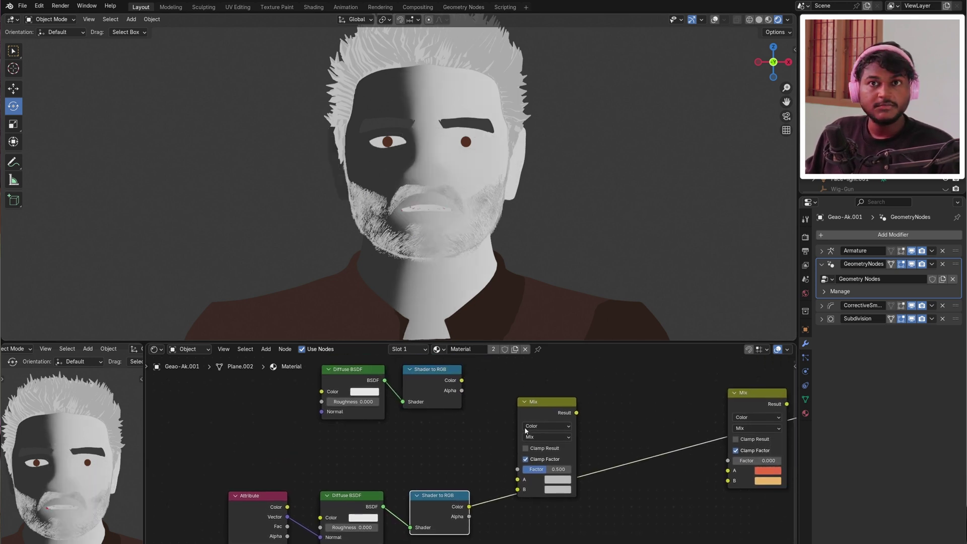
key("ctrl+z")
Connect the upper Shader to RGB color to the new Mix node's A, the lower one to B, and preview the Mix result
left_click_drag(546, 402, 567, 405)
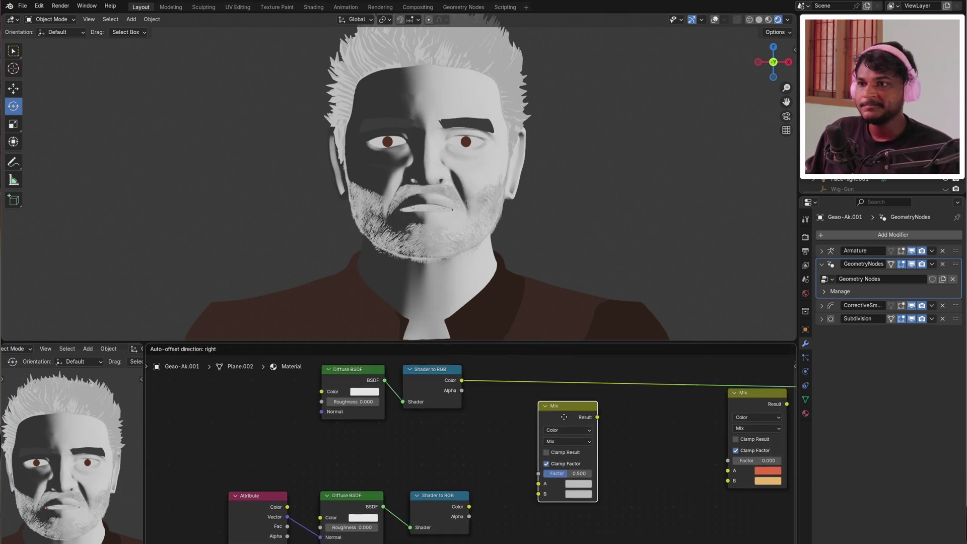
left_click_drag(461, 380, 507, 445)
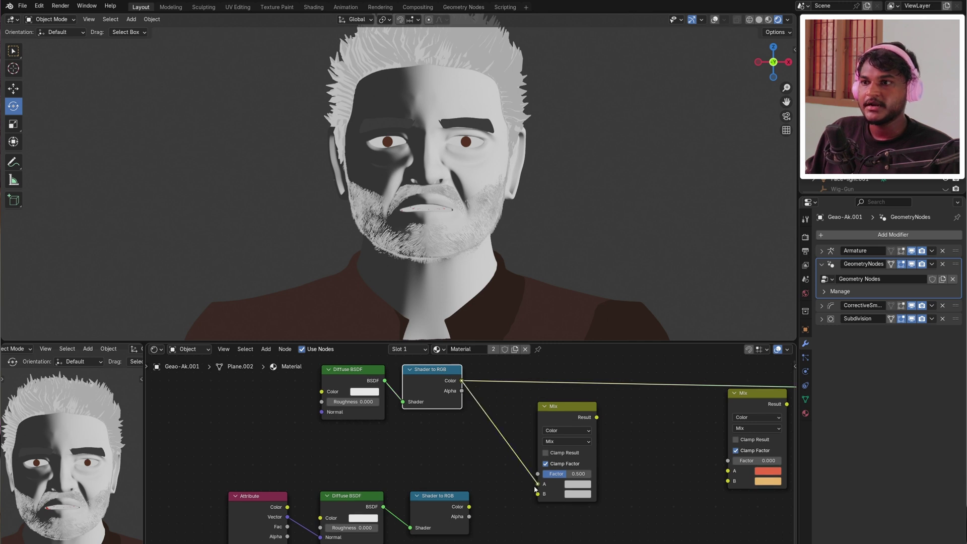
left_click_drag(470, 506, 524, 488)
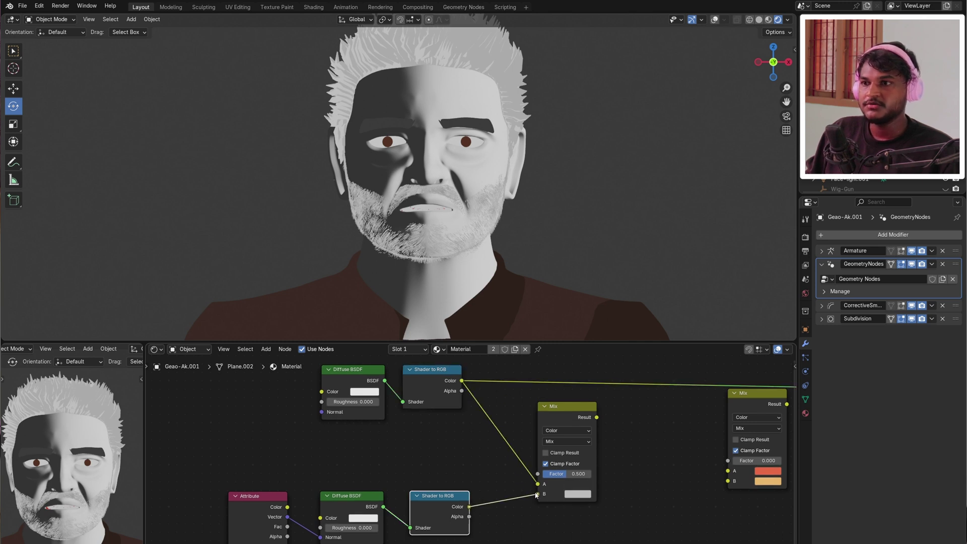
left_click_drag(565, 436, 565, 428)
Compare the two shadings by sliding the new Mix node's Factor between 0 and 1, turn off Clamp Factor, and leave Factor at 1
scroll(565, 523, "up", 2)
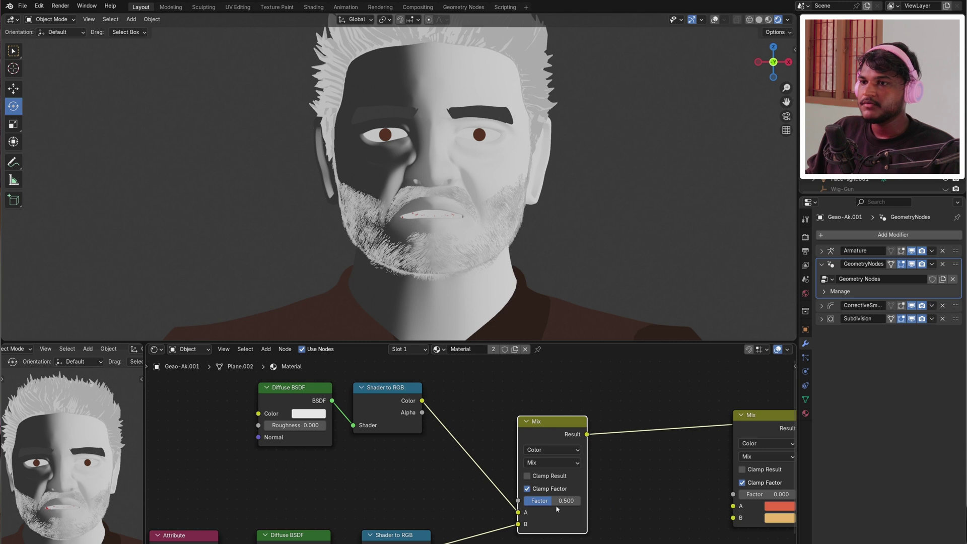
left_click_drag(560, 501, 590, 501)
middle_click_drag(541, 501, 618, 435)
left_click(483, 471)
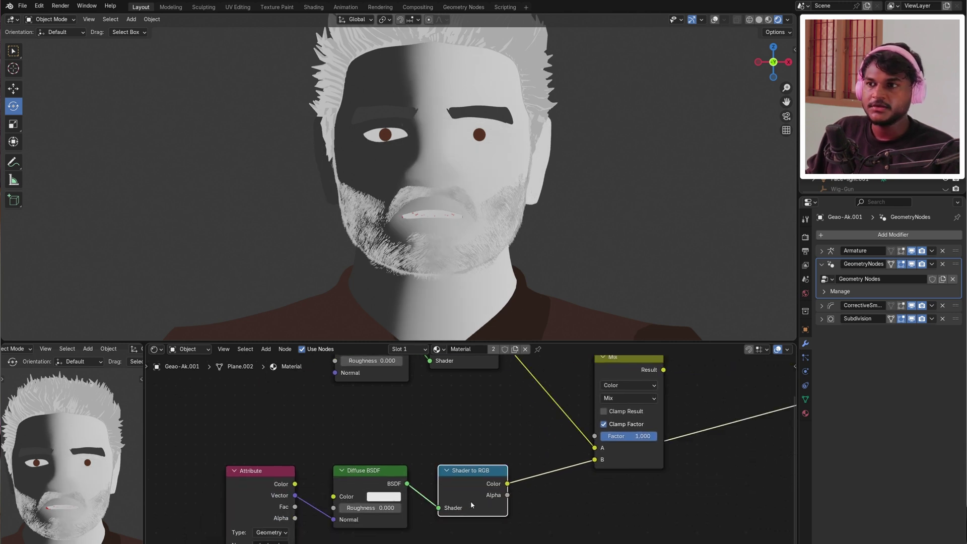
middle_click_drag(484, 471, 513, 439)
mouse_move(487, 471)
middle_mouse_down()
mouse_move(457, 497)
mouse_move(438, 539)
middle_mouse_up()
left_click_drag(630, 512, 585, 512)
middle_click_drag(448, 476, 511, 472)
left_click_drag(511, 471, 351, 431)
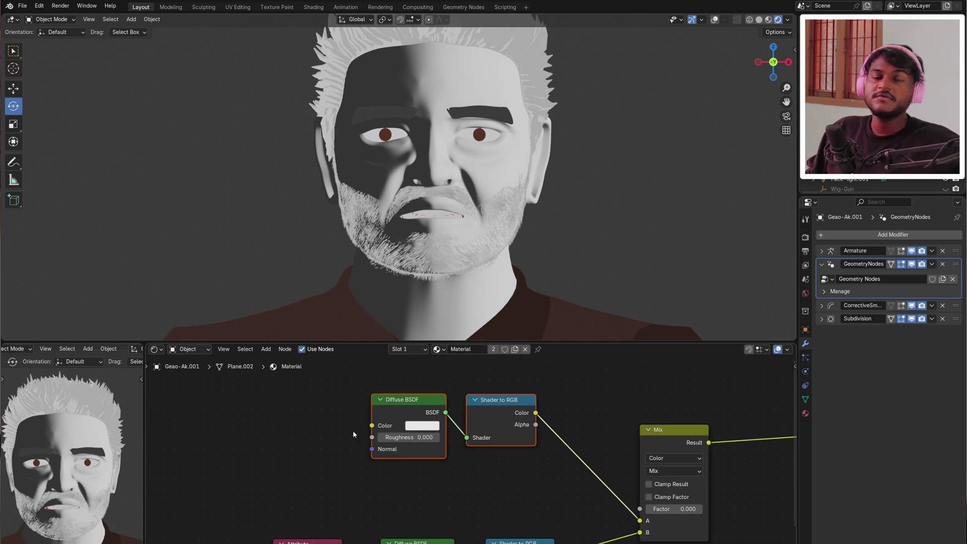
middle_click_drag(361, 437, 232, 425)
mouse_move(539, 488)
left_mouse_down()
mouse_move(557, 488)
mouse_move(524, 488)
mouse_move(566, 488)
left_mouse_up()
middle_click_drag(189, 515, 315, 470)
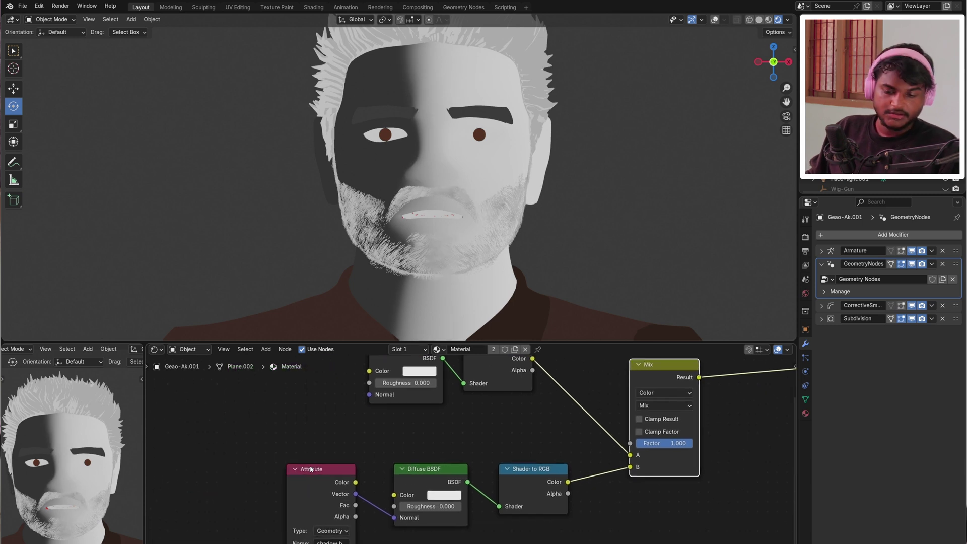
In the Geometry Nodes tree, duplicate the "shadow blur" Store Named Attribute node and insert the copy between Group Input and the original
key("shift+F3")
key("shift+F3")
key("shift+F3")
key("Home")
left_click(501, 423)
scroll(348, 410, "up", 2)
key("shift+d")
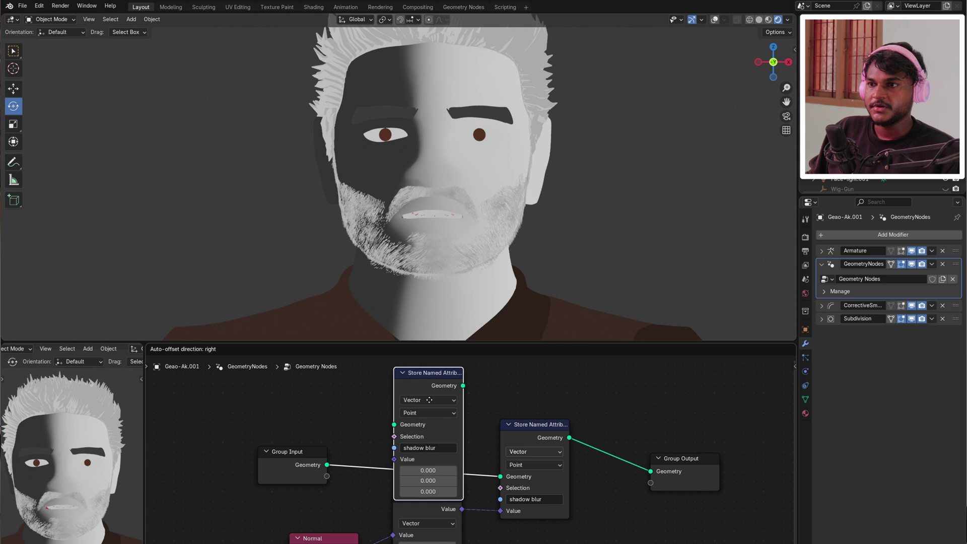
left_click(438, 389)
left_click_drag(517, 438, 539, 367)
Set the duplicated Store Named Attribute node's data type to Integer and its value to 1
scroll(483, 443, "up", 2)
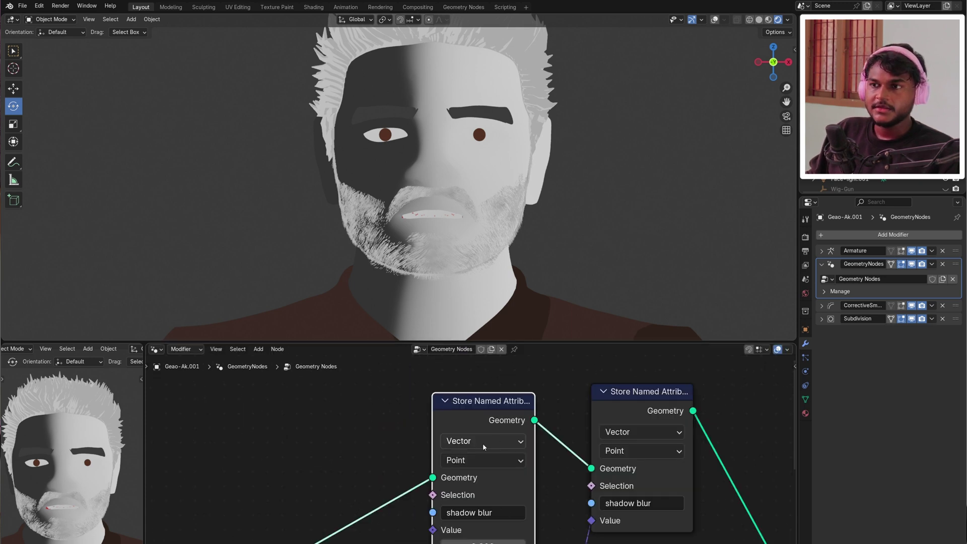
left_click(483, 444)
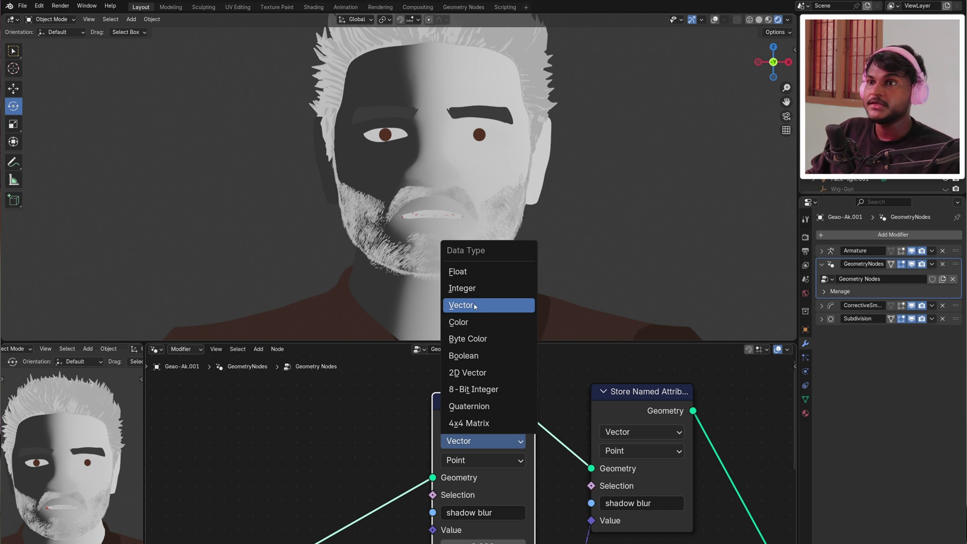
left_click(462, 288)
middle_click_drag(483, 471, 558, 469)
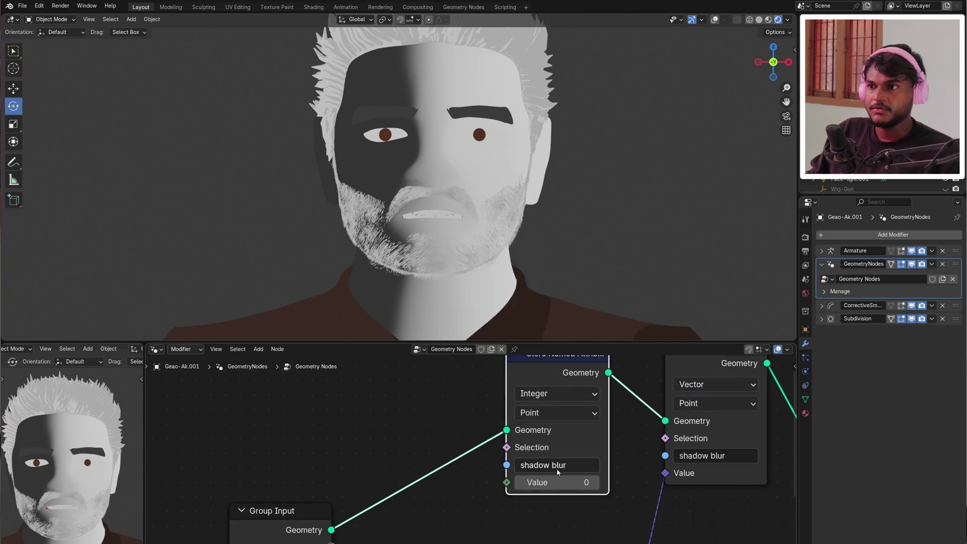
left_click(595, 483)
left_click(595, 483)
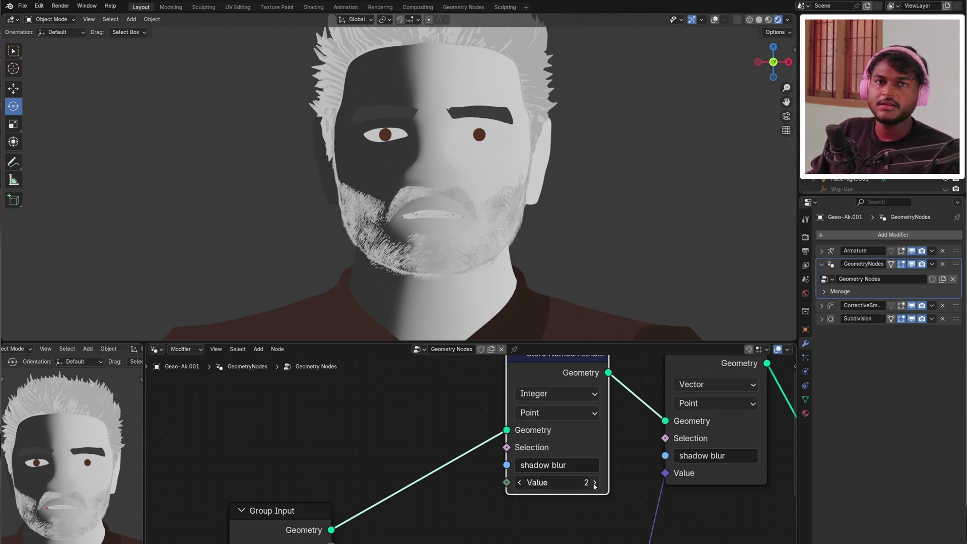
left_click(595, 483)
key("ctrl+z")
key("ctrl+z")
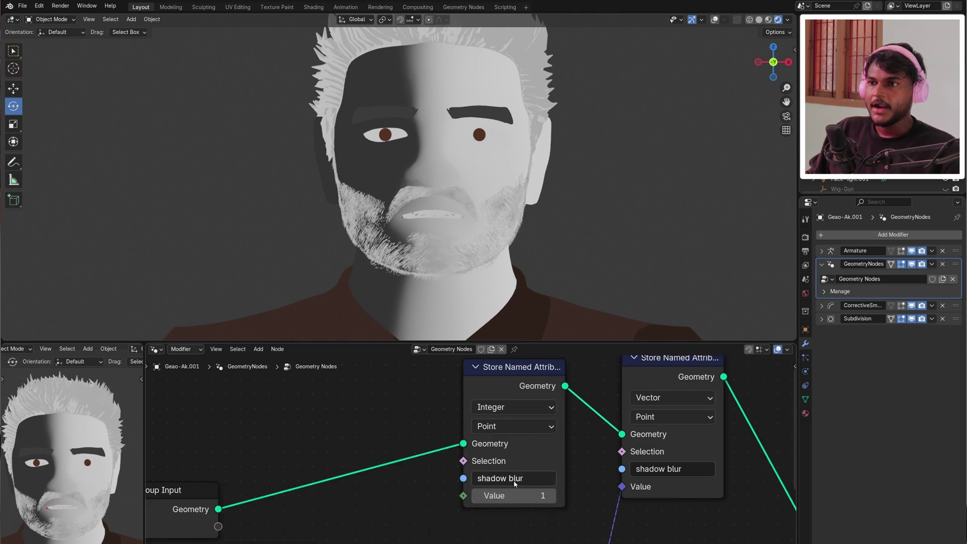
Name the attribute of the duplicated Integer Store Named Attribute node "normal switch"
left_click(513, 478)
type("normal s")
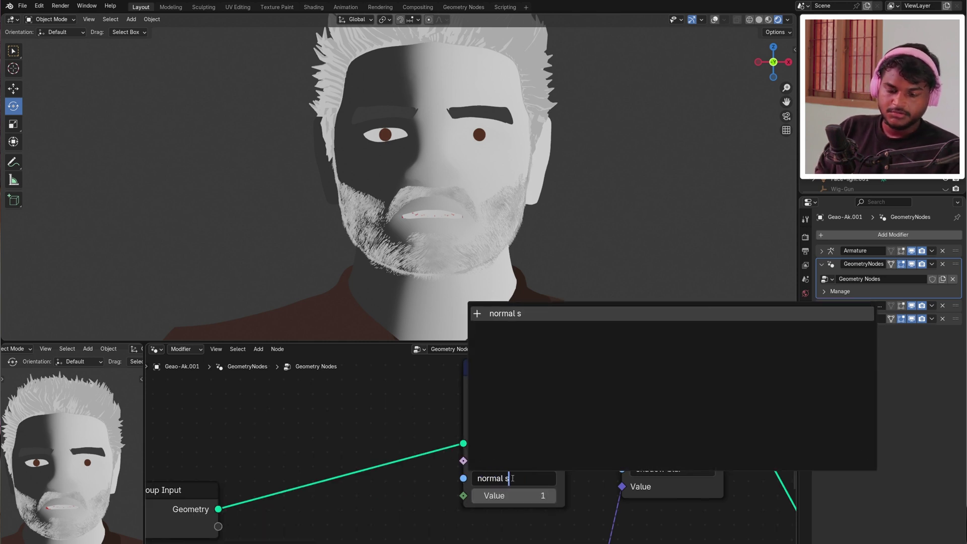
type("witch")
key("Return")
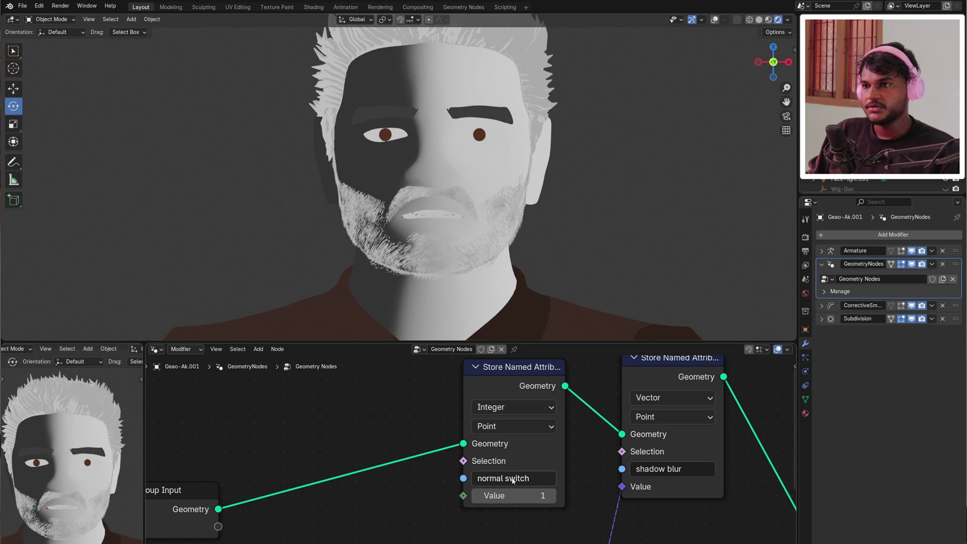
scroll(458, 463, "down", 2)
left_click(512, 475)
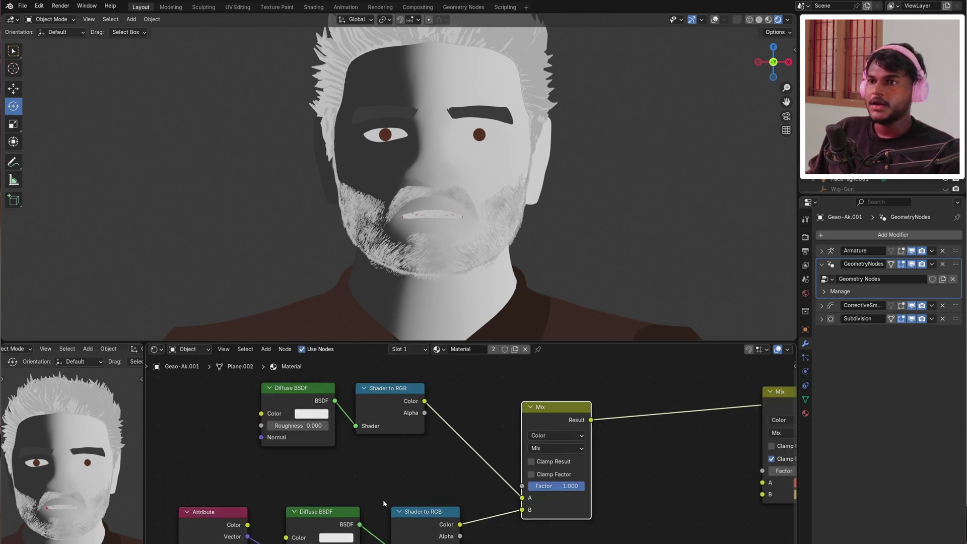
In the material's shader tree, duplicate the "shadow blur" Attribute node, place the copy above the upper Diffuse BSDF, and name it "normal switch"
middle_click_drag(447, 409, 555, 372)
left_click(305, 476)
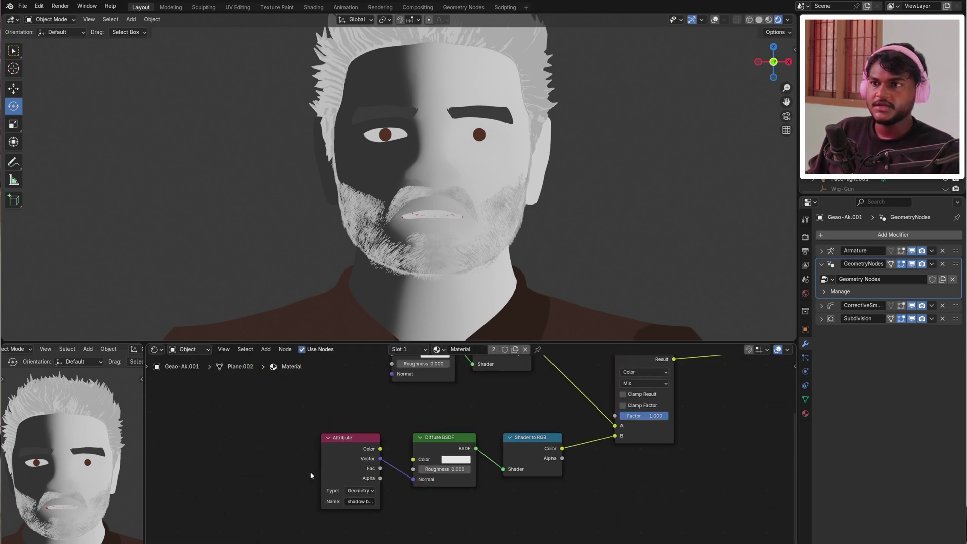
middle_click_drag(500, 397, 382, 495)
key("g")
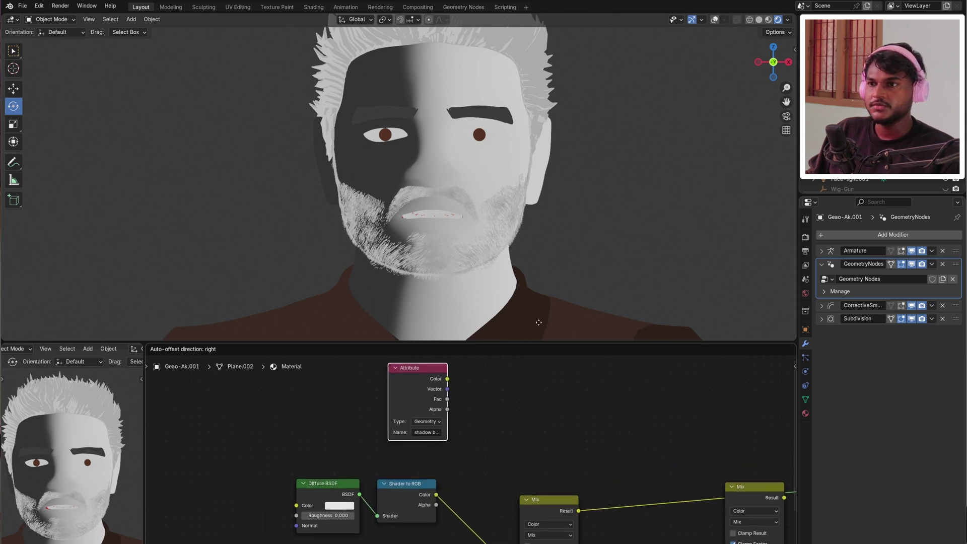
left_click(527, 405)
scroll(438, 451, "up", 2)
left_click(436, 458)
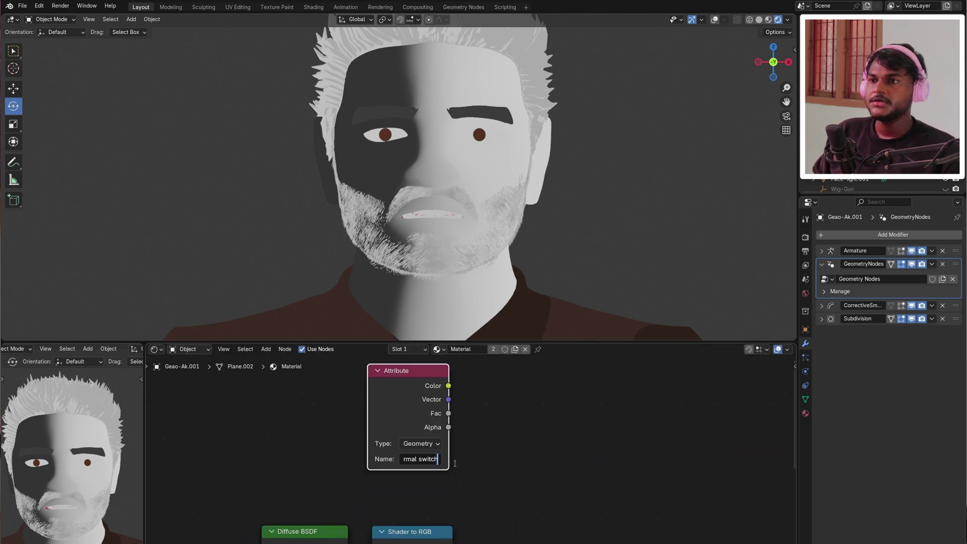
Connect the "normal switch" Attribute node's Fac to the Mix node's Factor and shift the lower blurred-normal shading nodes slightly aside
scroll(452, 462, "down", 2)
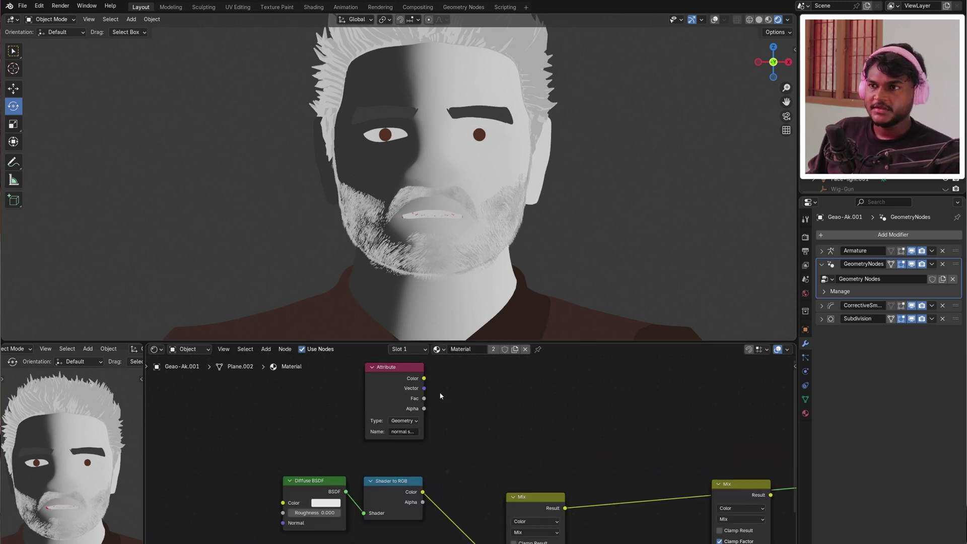
left_click_drag(424, 379, 505, 540)
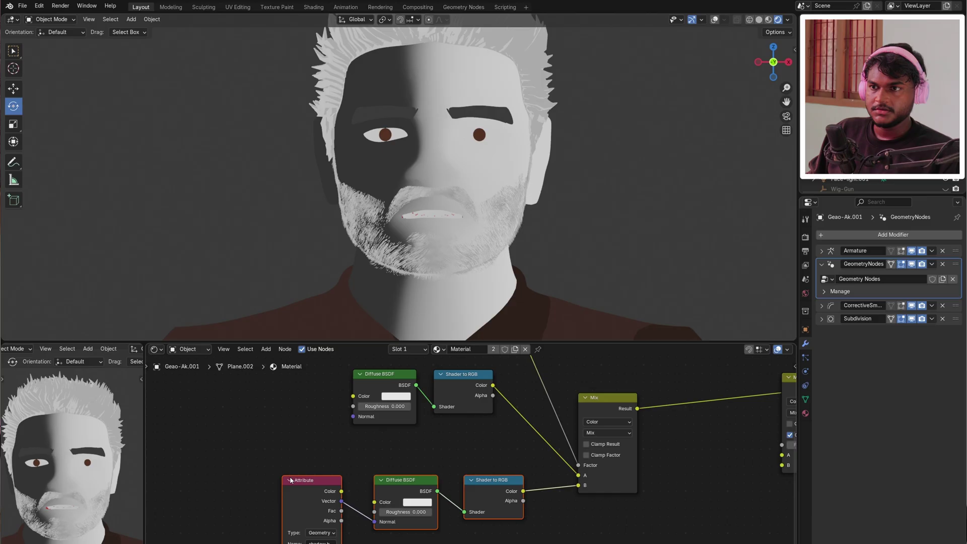
mouse_move(408, 482)
left_mouse_down()
mouse_move(388, 508)
mouse_move(403, 487)
left_mouse_up()
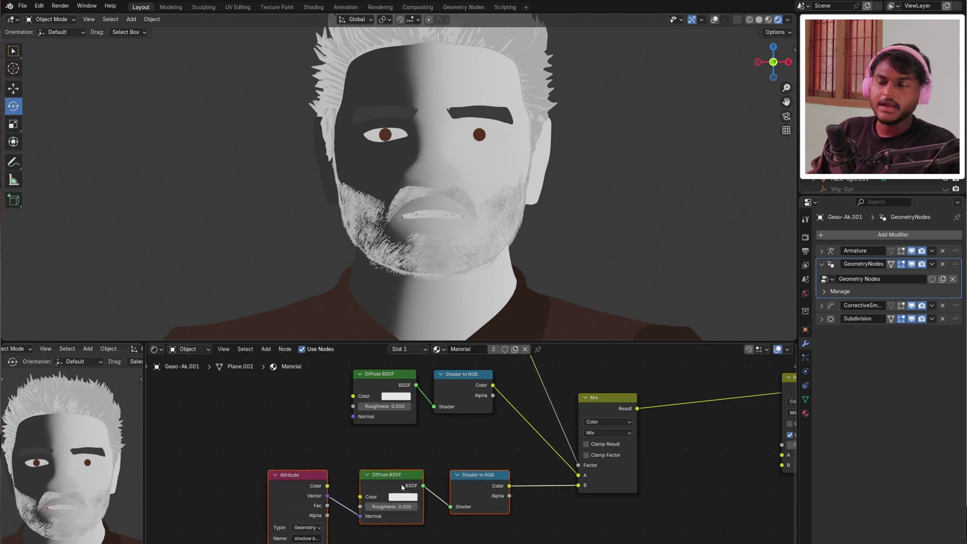
Examine how the "normal switch" value in the Geometry Nodes tree relates to the Mix node's Factor in the material
key("shift+F3")
key("shift+F3")
key("shift+F3")
middle_click_drag(401, 484, 461, 450, "ctrl")
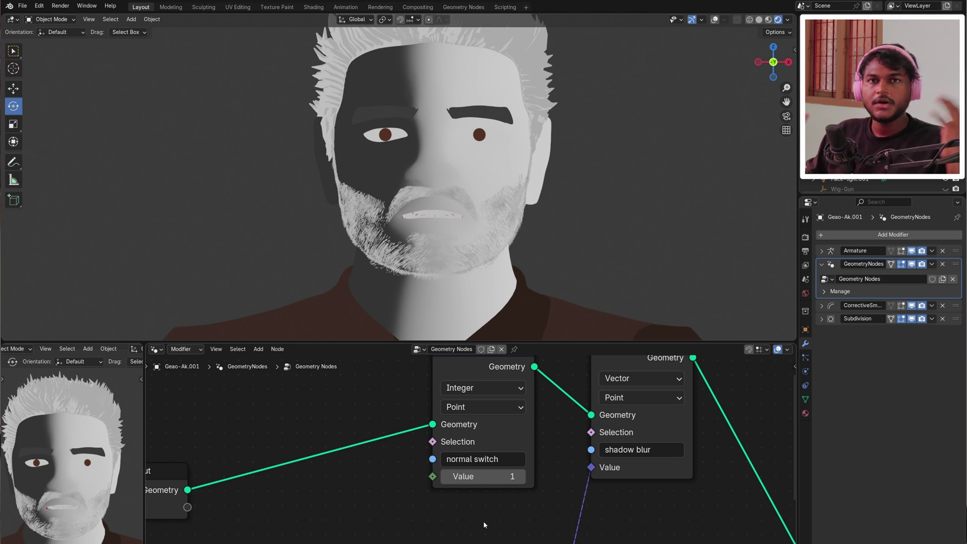
key("shift+F3")
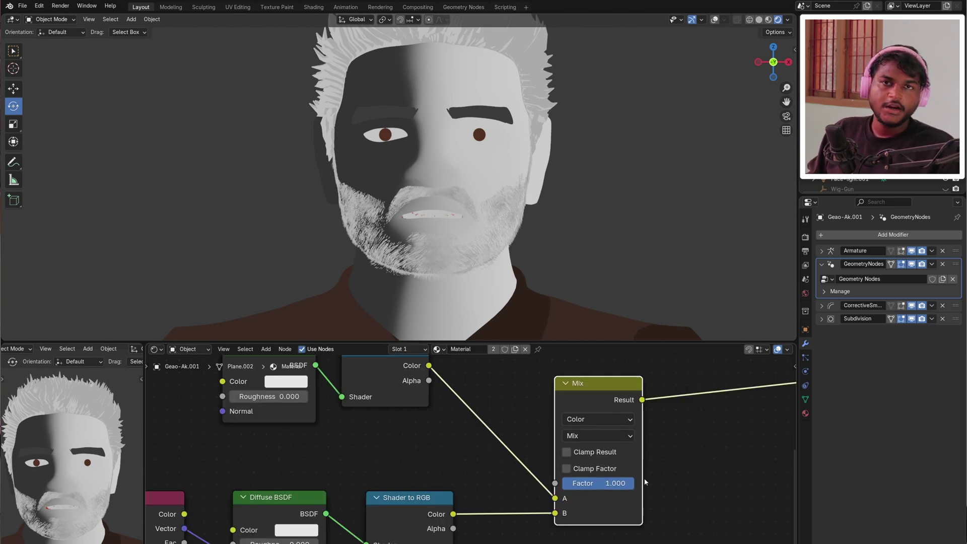
middle_click_drag(646, 482, 618, 465)
middle_click_drag(503, 509, 624, 477)
left_click_drag(569, 433, 240, 461)
left_click_drag(386, 461, 407, 462)
key("shift+F3")
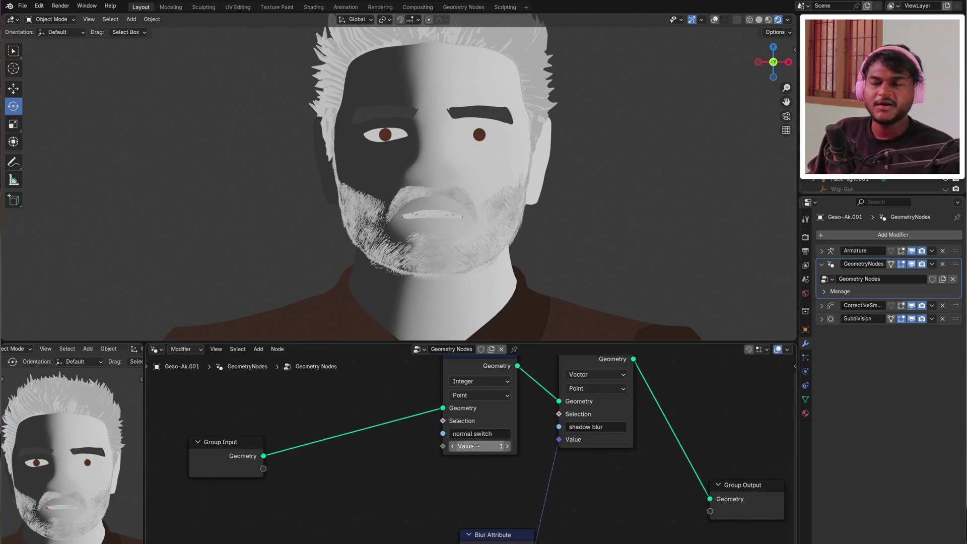
Link the "normal switch" node's Value to a new Group Input socket and test the modifier's Value at 0
scroll(482, 450, "up", 2)
middle_click_drag(481, 443, 672, 402)
scroll(510, 442, "down", 2)
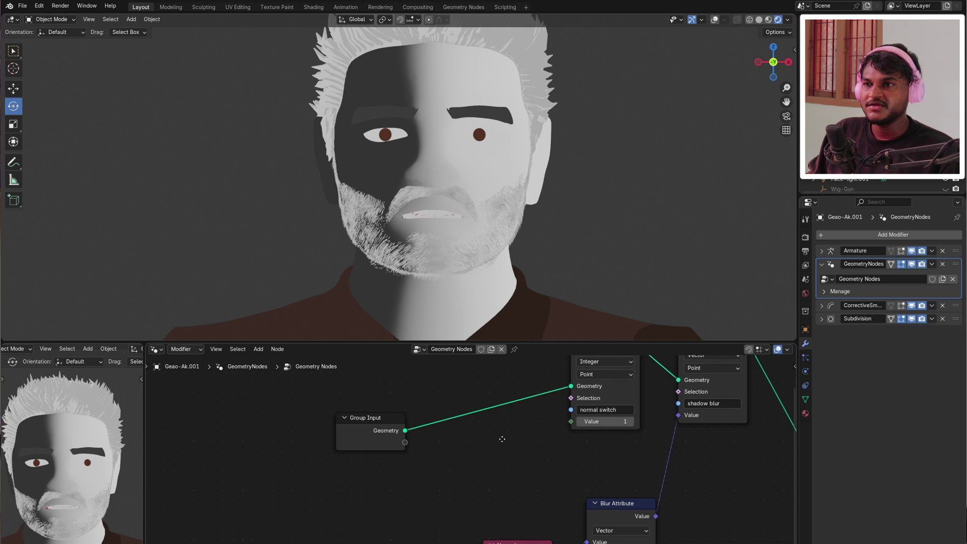
left_click_drag(351, 448, 351, 410)
scroll(632, 433, "up", 2)
left_click_drag(557, 412, 555, 411)
scroll(613, 417, "down", 2)
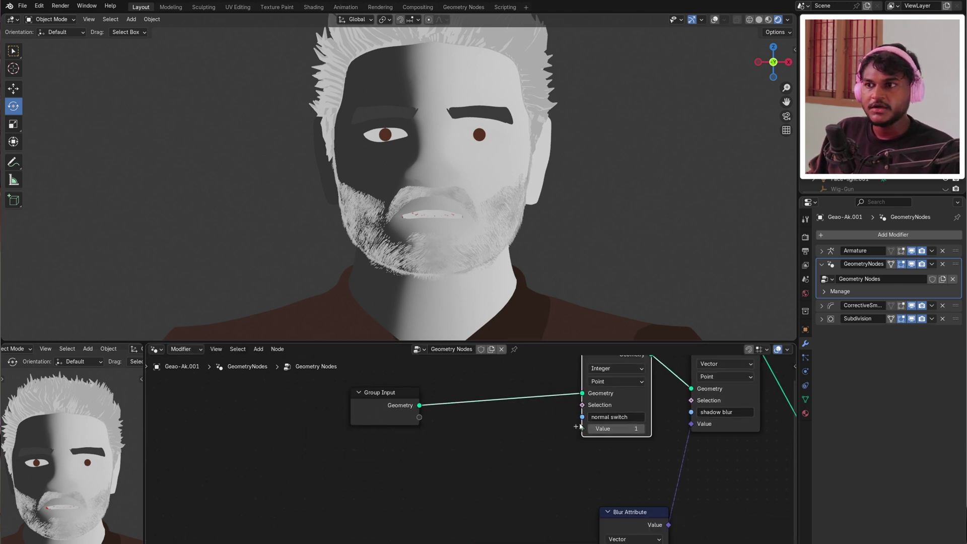
left_click_drag(554, 421, 425, 419)
middle_click_drag(697, 439, 677, 435)
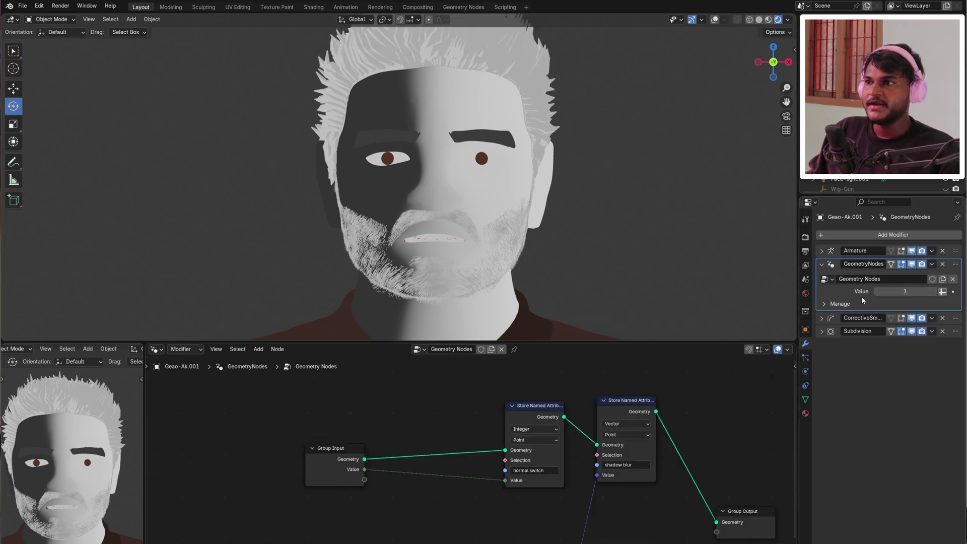
left_click(879, 294)
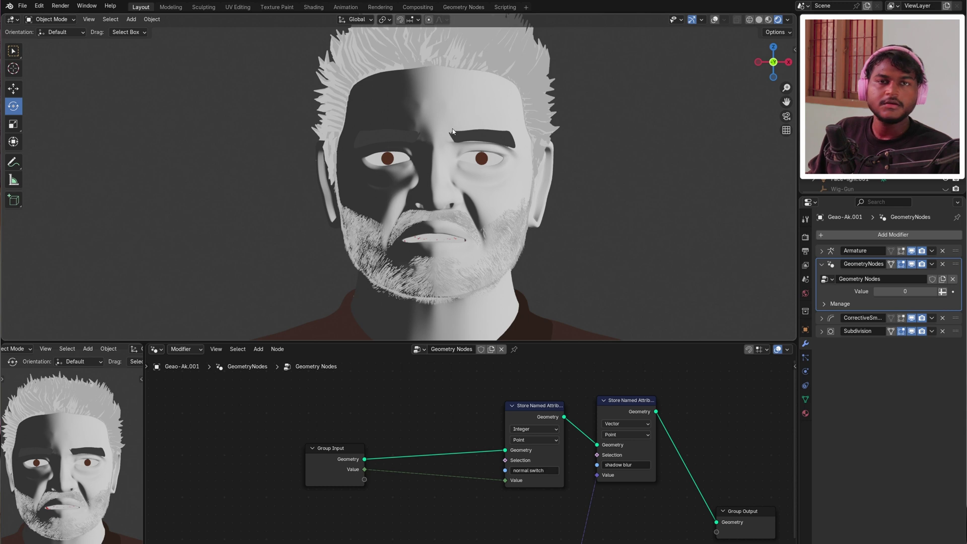
Link the Blur Attribute node's Iterations to a new Group Input socket and set the modifier's Value to 1 and Iterations to 20
scroll(540, 473, "down", 3, "shift")
scroll(554, 494, "up", 2)
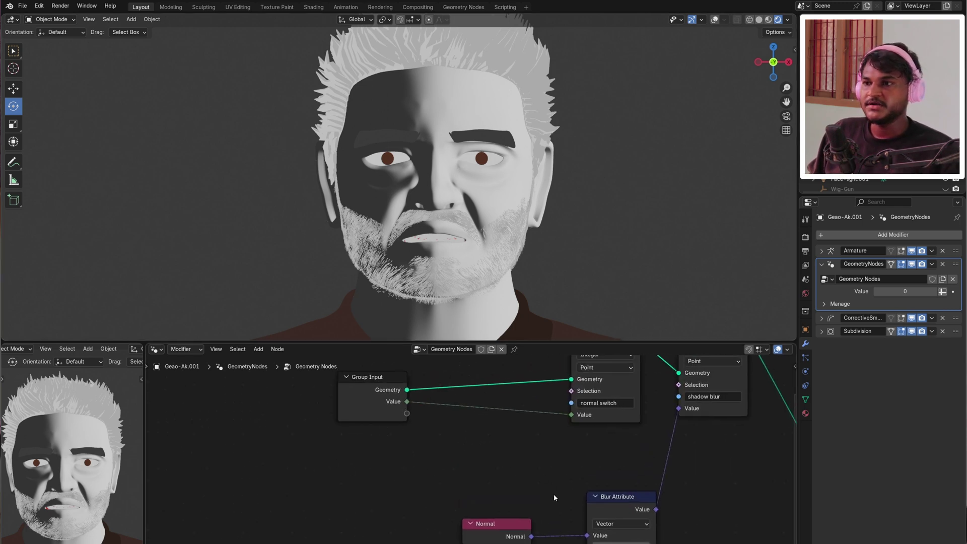
mouse_move(586, 543)
left_mouse_down()
mouse_move(512, 442)
mouse_move(407, 413)
left_mouse_up()
mouse_move(881, 291)
left_mouse_down()
mouse_move(932, 304)
mouse_move(908, 303)
left_mouse_up()
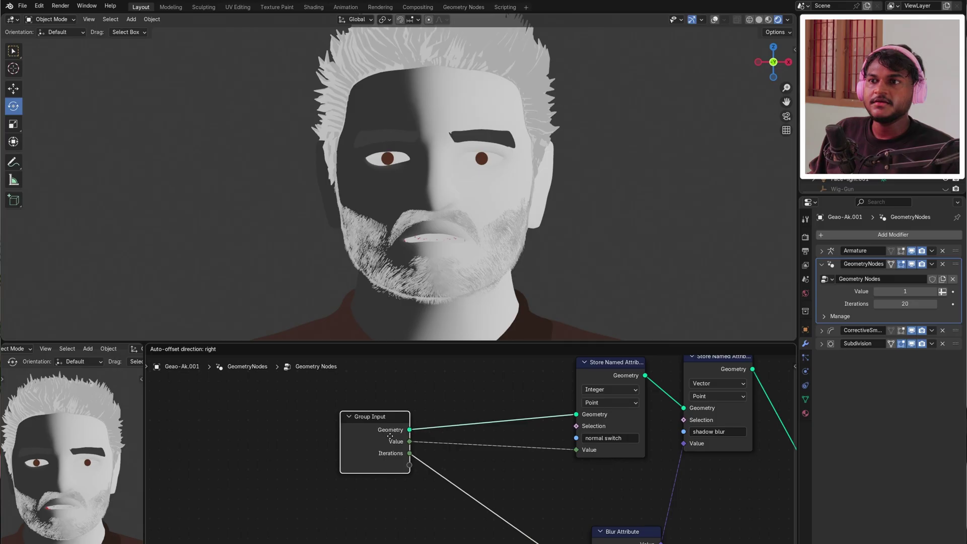
left_click_drag(383, 436, 379, 428)
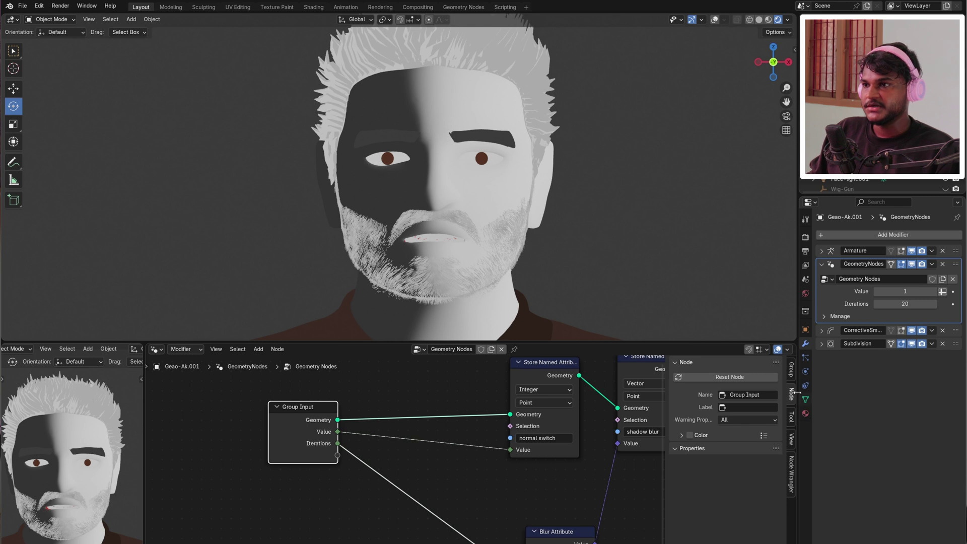
Rename the Value group socket as "Normal switch"
left_click(791, 371)
scroll(715, 504, "down", 1)
left_click(710, 497)
scroll(735, 498, "down", 4)
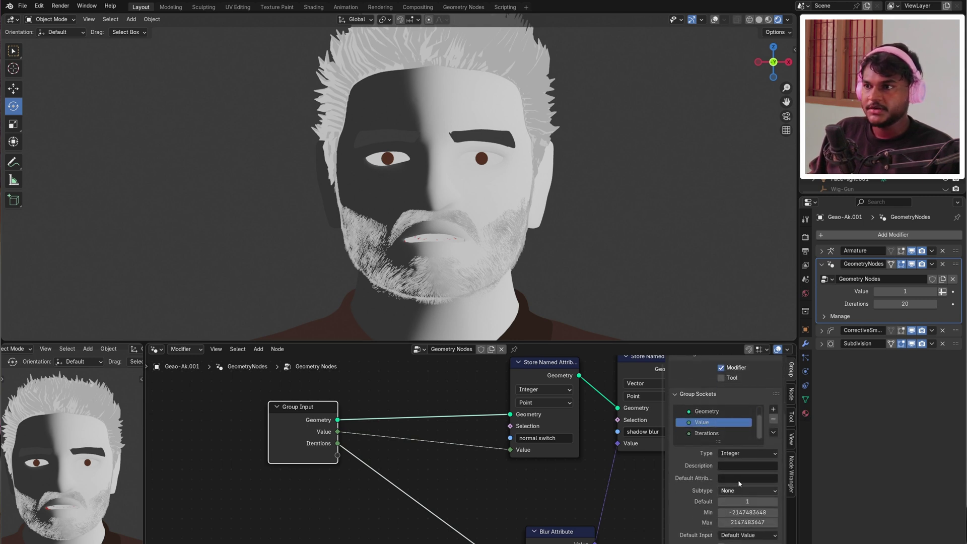
double_click(704, 424)
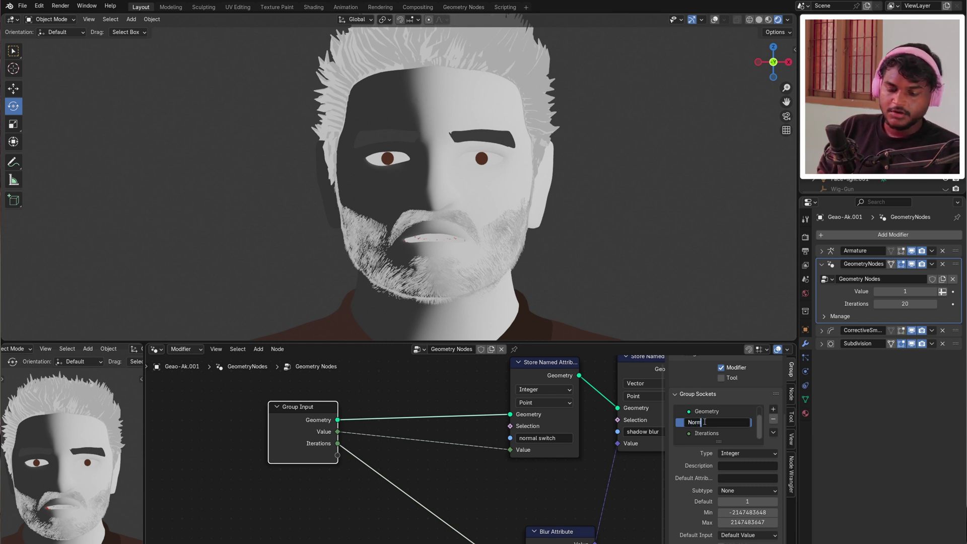
type("Normal switch")
key("Return")
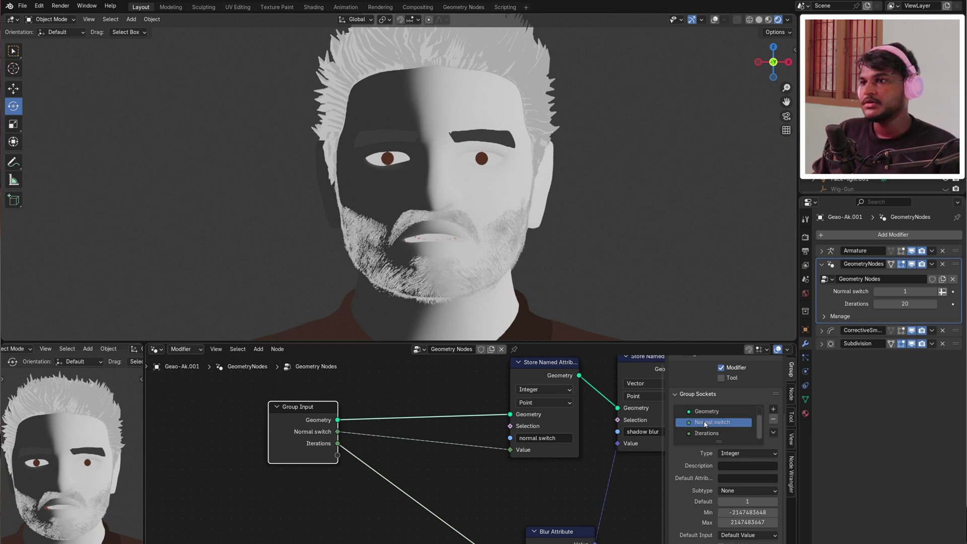
Test the modifier's Normal switch at 0 and above 1, and return it to 1
left_click(878, 292)
left_click(935, 292)
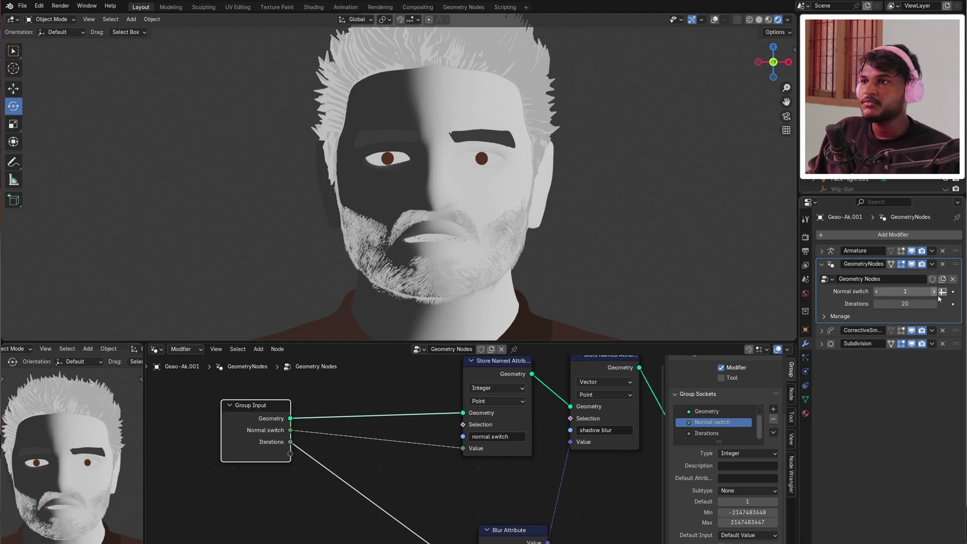
left_click(934, 291)
left_click(934, 292)
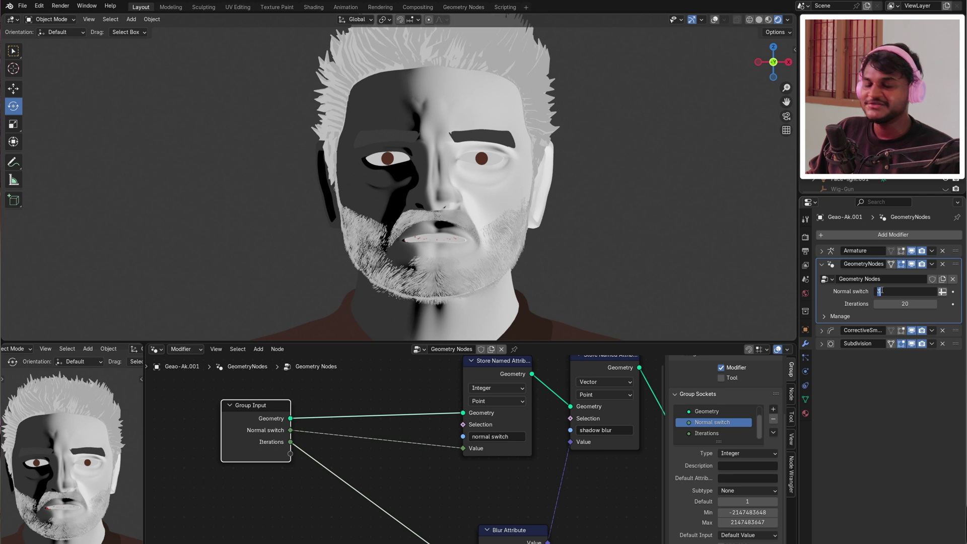
key("Return")
Limit the Normal switch group socket to a Min of 0 and a Max of 1
left_click(740, 512)
type("0")
key("Return")
left_click(738, 523)
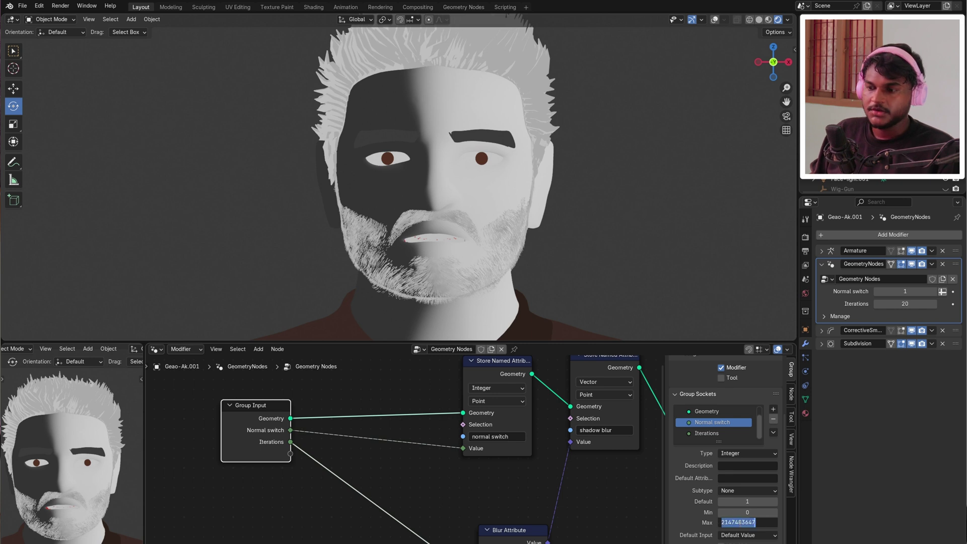
key("Return")
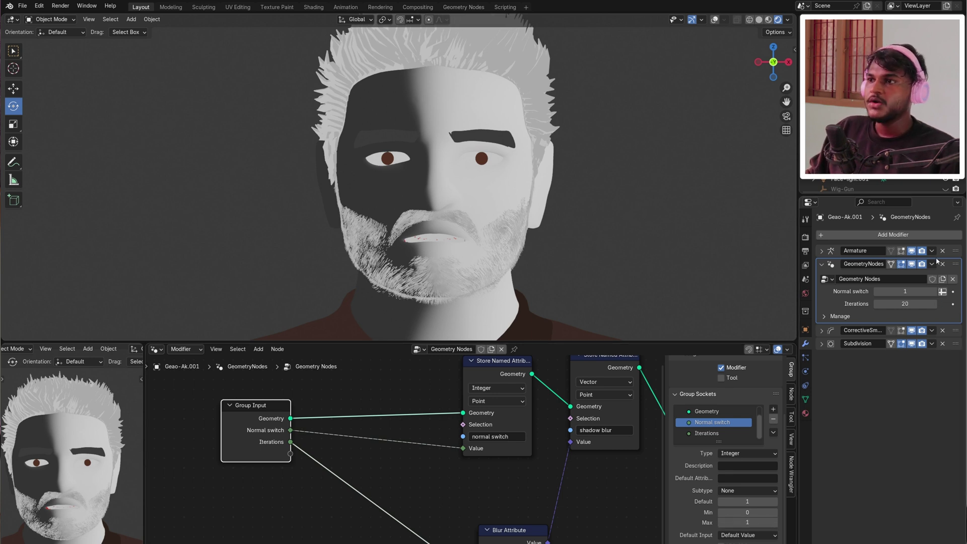
Rename the Iterations group socket as "Blur normals"
left_click(718, 433)
double_click(719, 434)
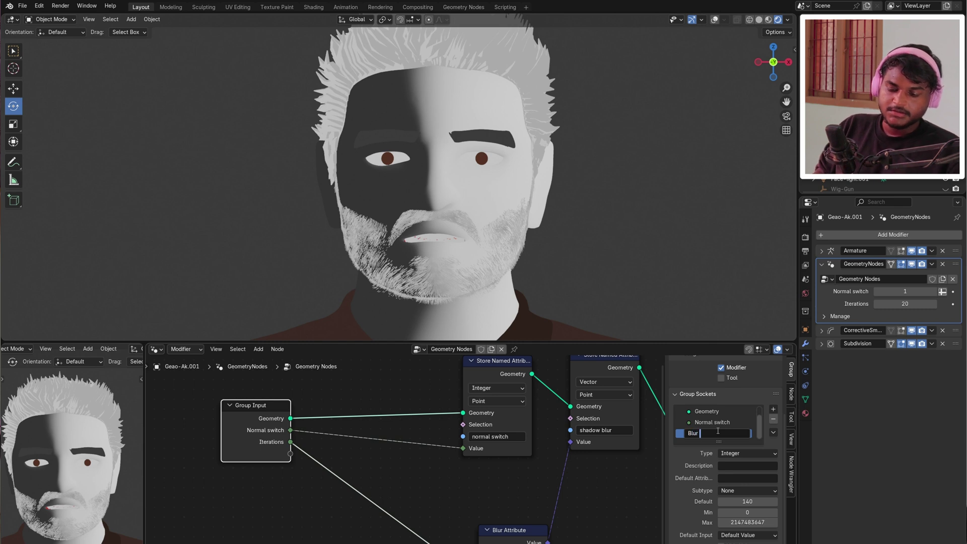
type("Blur amoutn")
key("Return")
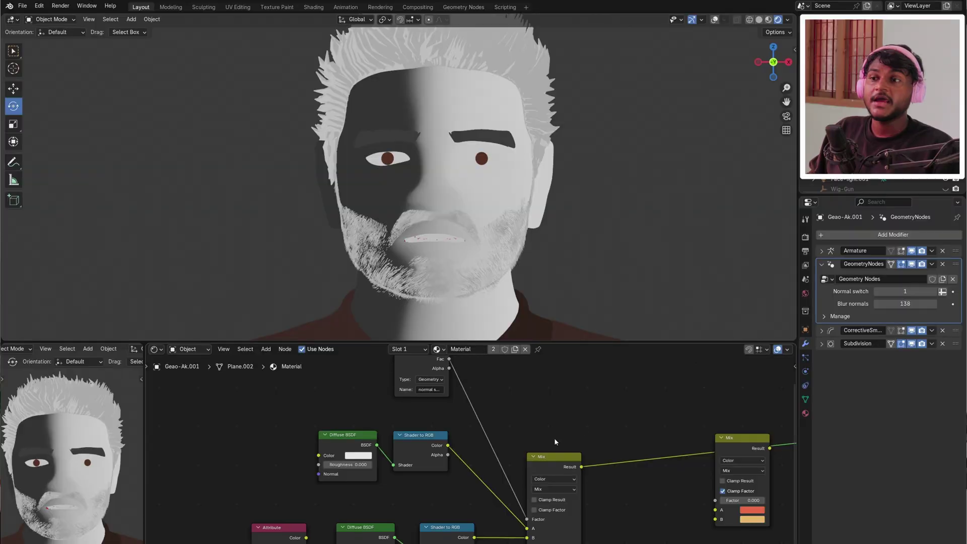
In the material, delete the red-and-yellow Mix node while keeping the link to Material Output
scroll(406, 436, "down", 2)
key("ctrl+x")
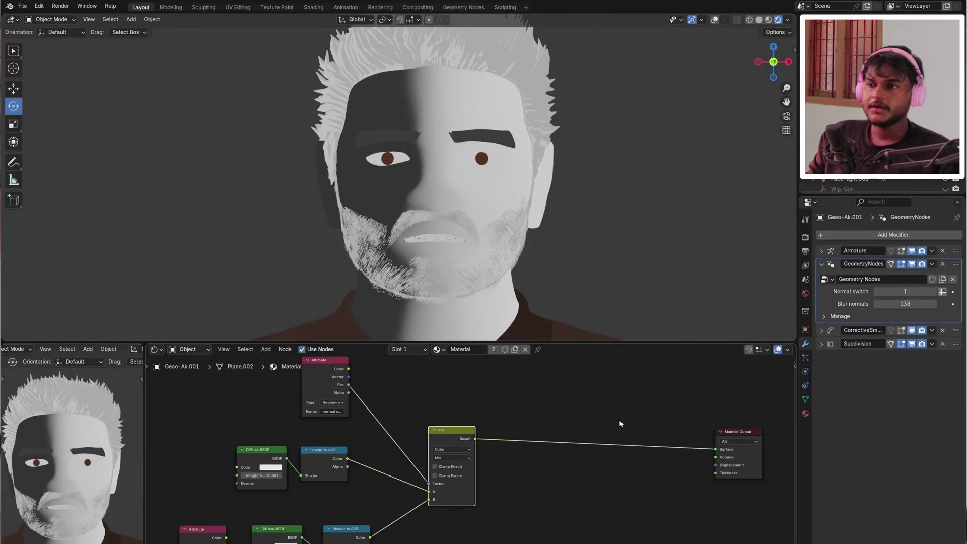
Try a Math node set to Greater Than between the shading Mix node and Material Output
key("shift+a")
type("add")
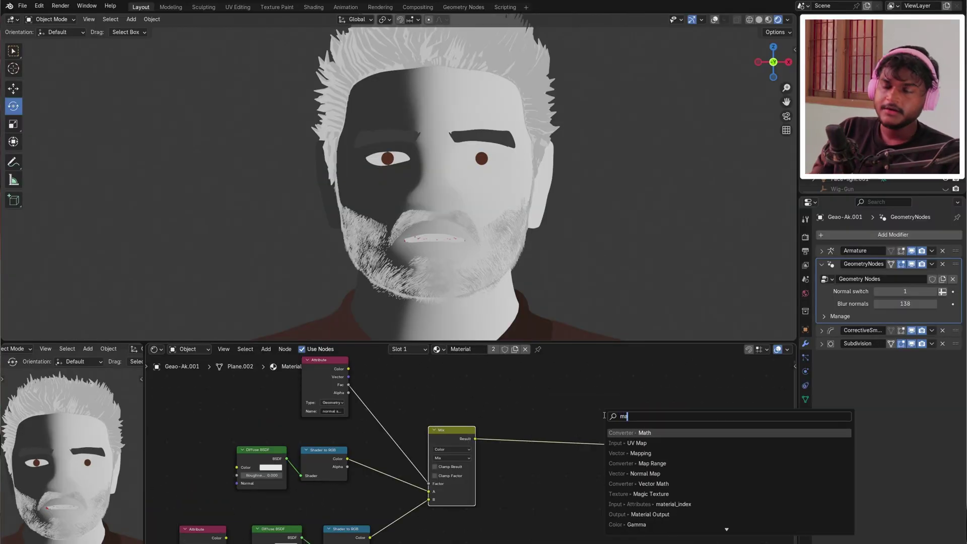
key("Return")
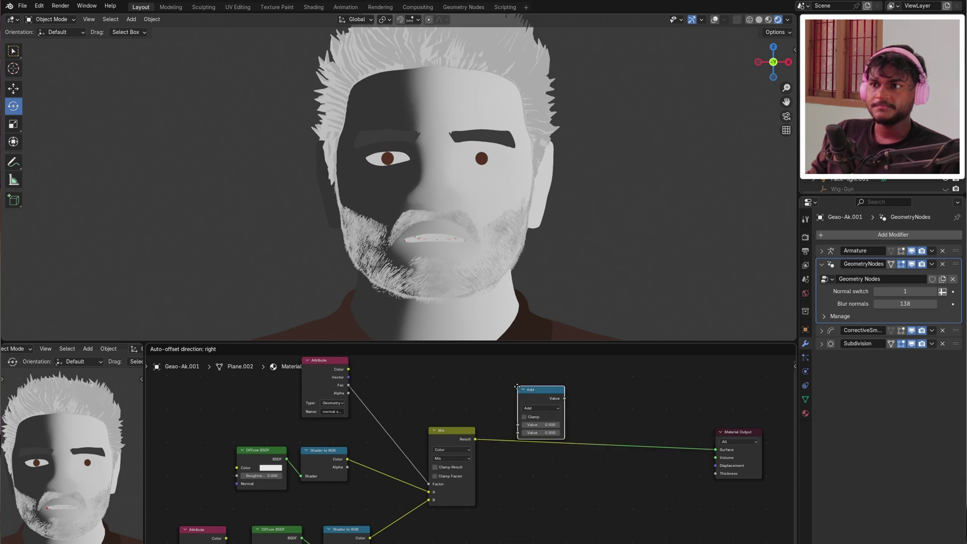
left_click(501, 403)
scroll(504, 475, "up", 4)
left_click(505, 481)
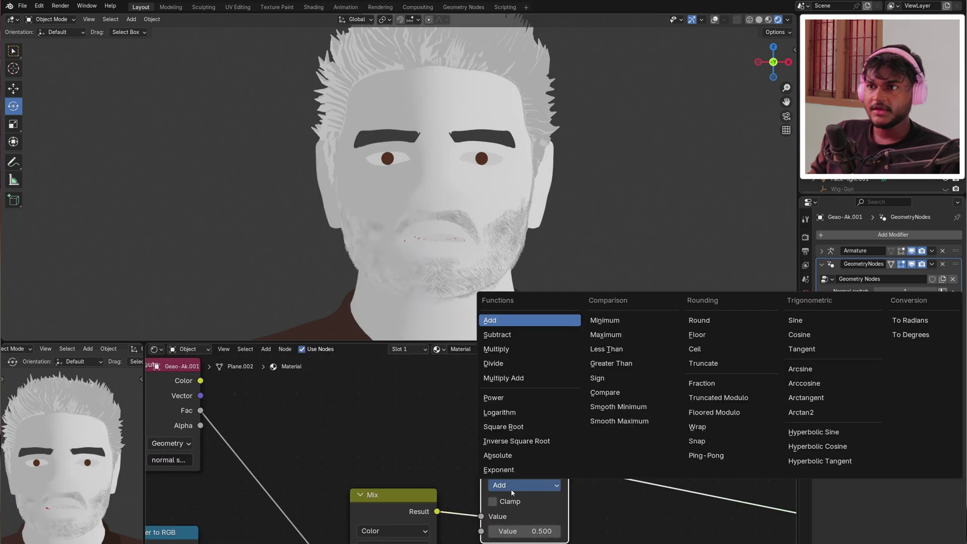
left_click(614, 365)
middle_click_drag(615, 367, 610, 262)
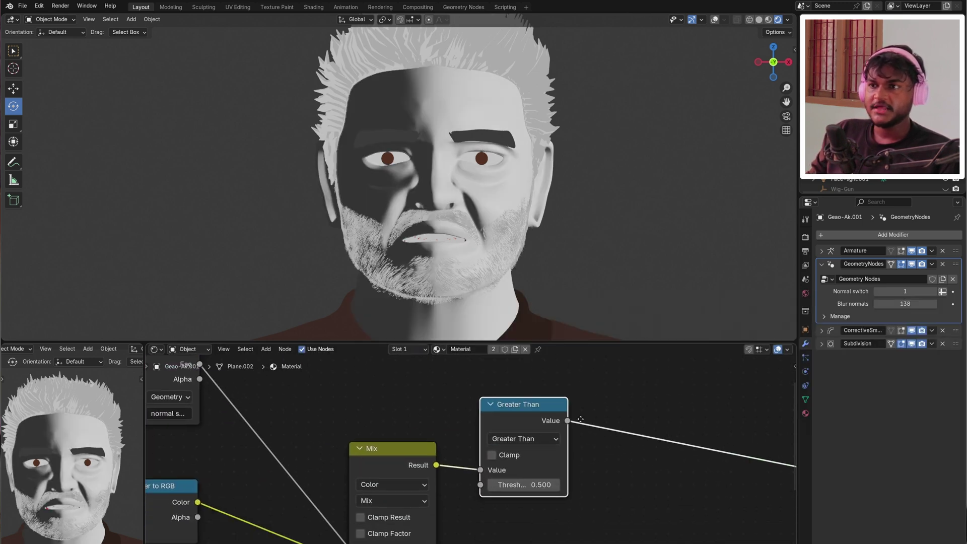
Replace the Greater Than node's link with a Color Ramp set to Constant interpolation, with its white stop at 0.500
left_click_drag(523, 403, 546, 429)
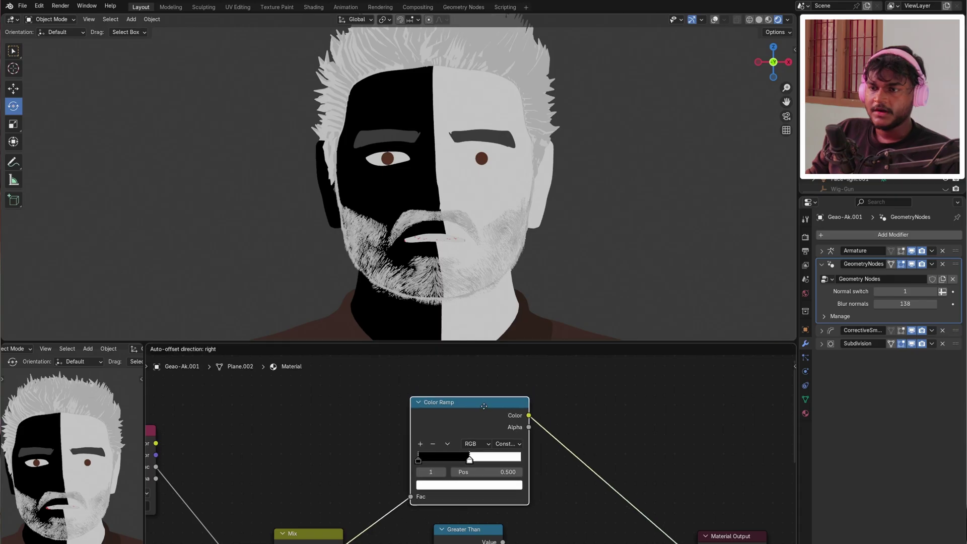
left_click(484, 406)
scroll(484, 406, "up", 2)
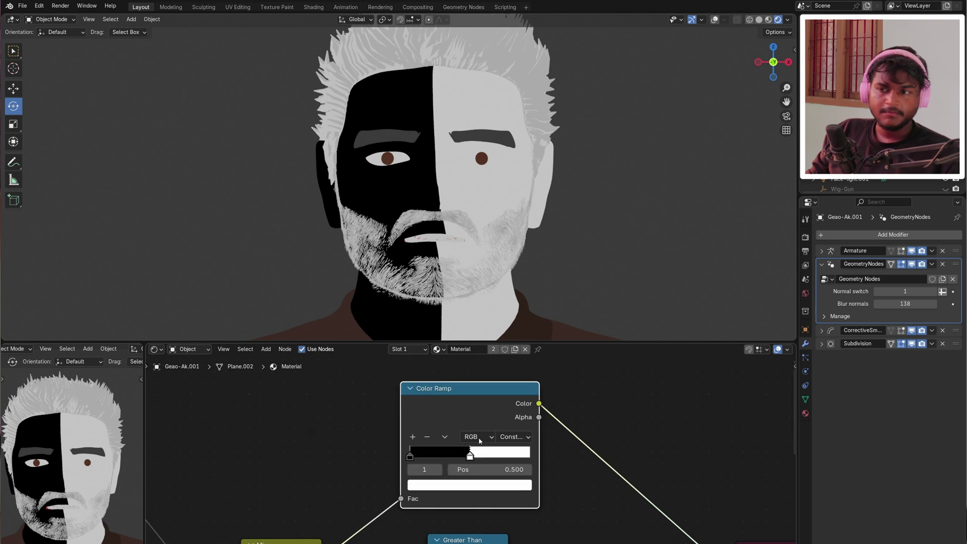
Take out the Color Ramp and reconnect the Greater Than node between the shading Mix node and Material Output
middle_click_drag(519, 445, 543, 415)
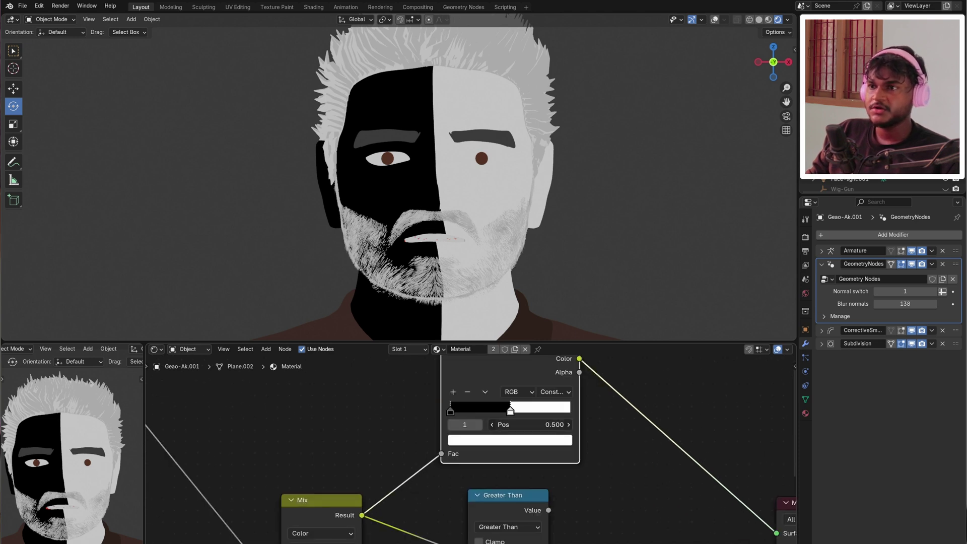
scroll(600, 441, "down", 1)
middle_click_drag(511, 500, 548, 512)
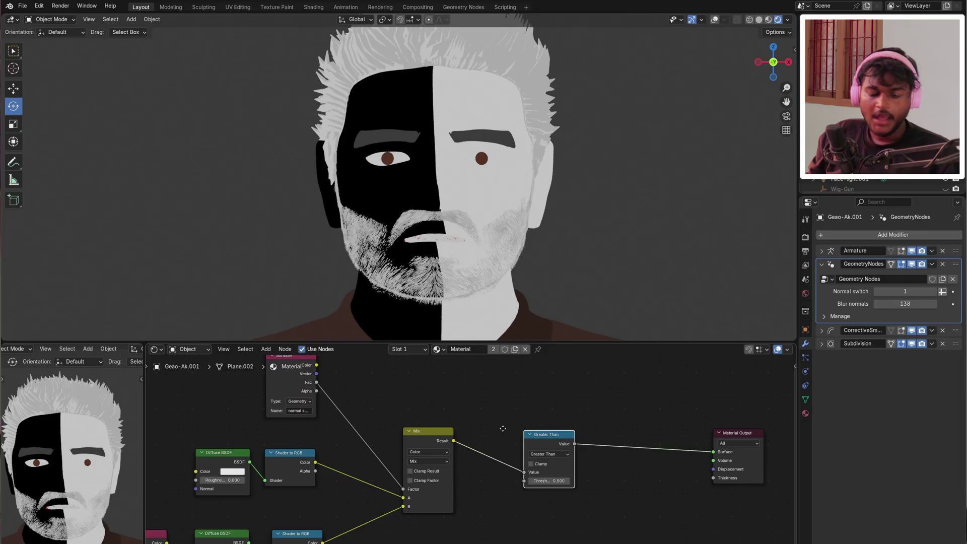
middle_click_drag(511, 421, 501, 435)
left_click_drag(456, 475, 456, 475)
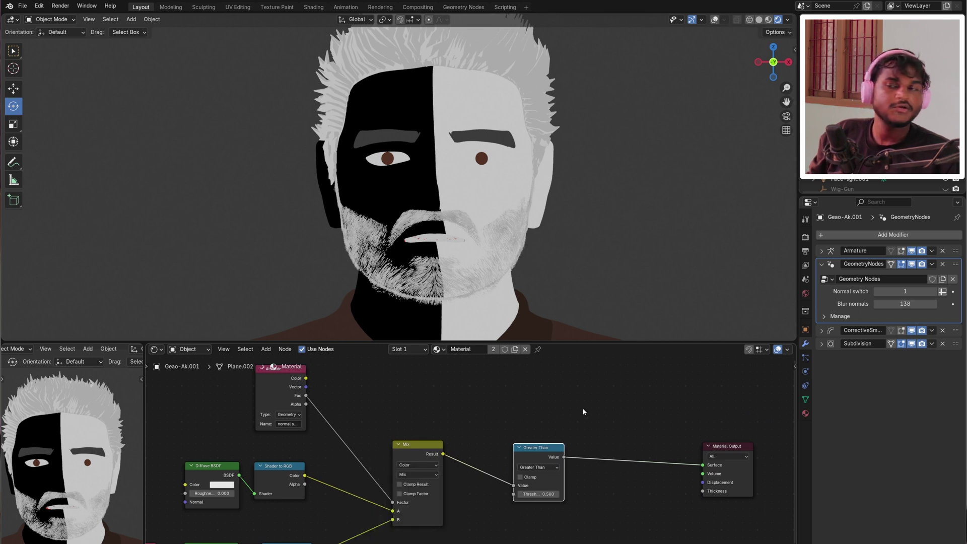
In the geometry node tree, duplicate the normal switch Store Named Attribute node after Group Input, set it to Float and name it "color ramp"
key("shift+F3")
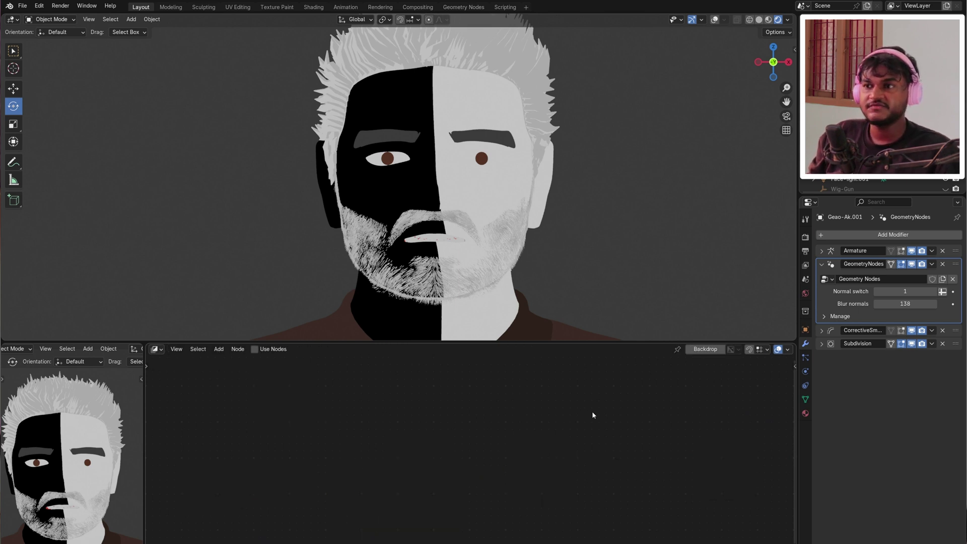
key("shift+d")
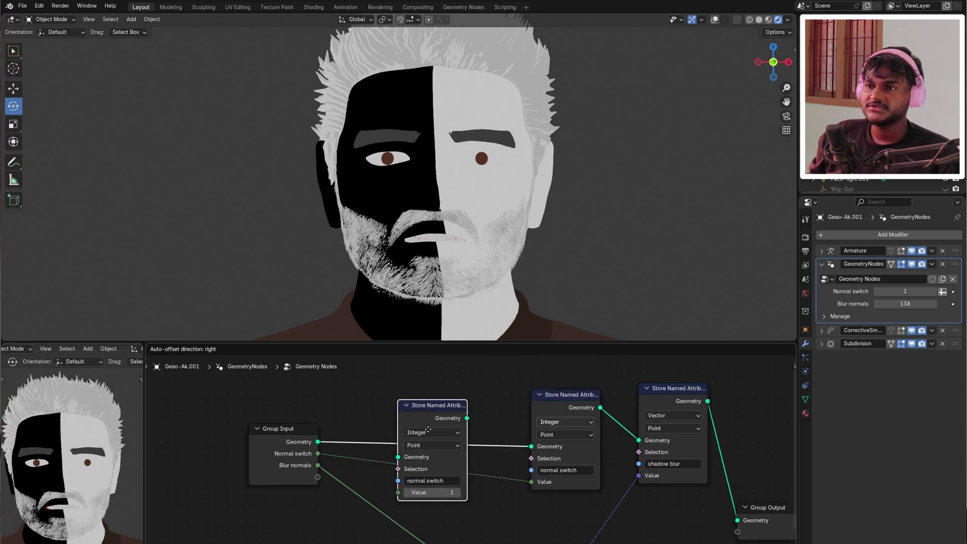
left_click(460, 416)
scroll(470, 419, "up", 2)
left_click(471, 402)
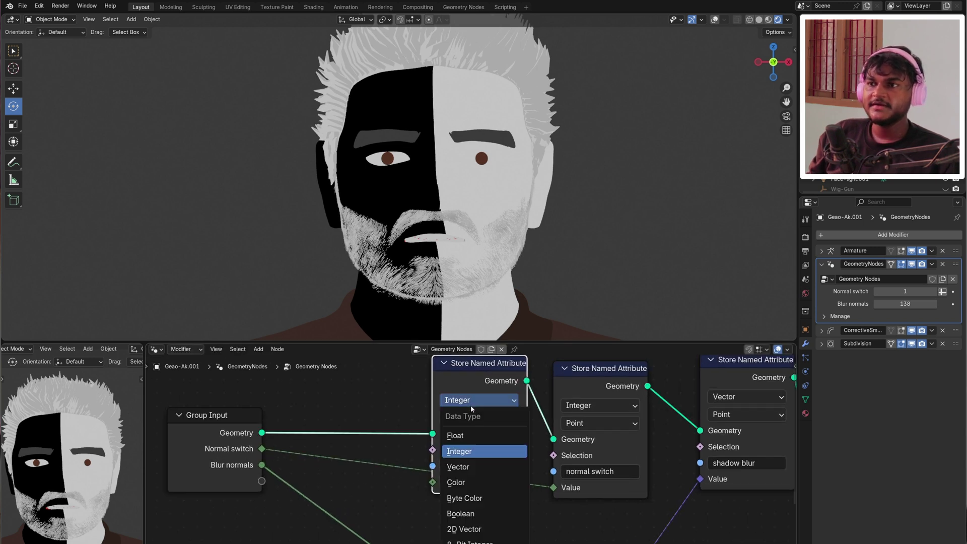
left_click(467, 433)
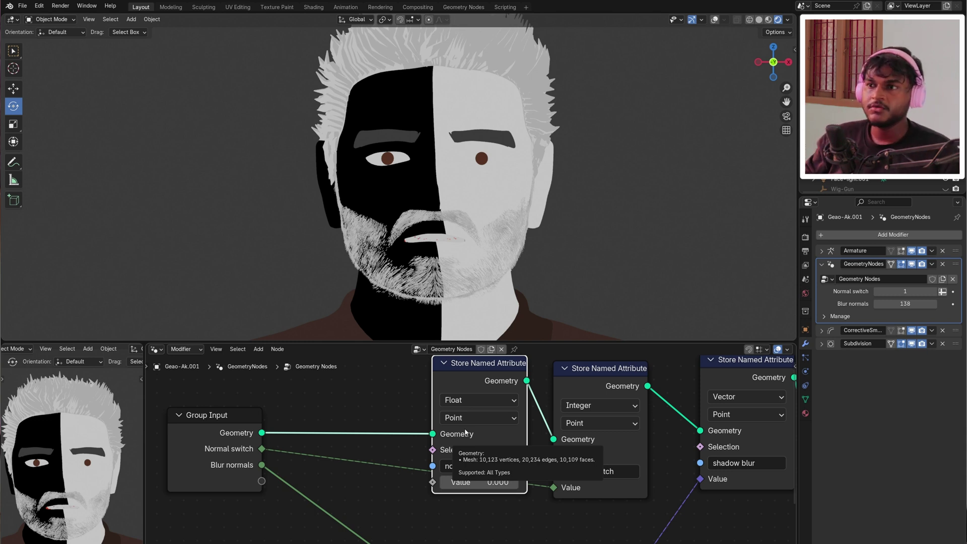
left_click(478, 466)
type("color")
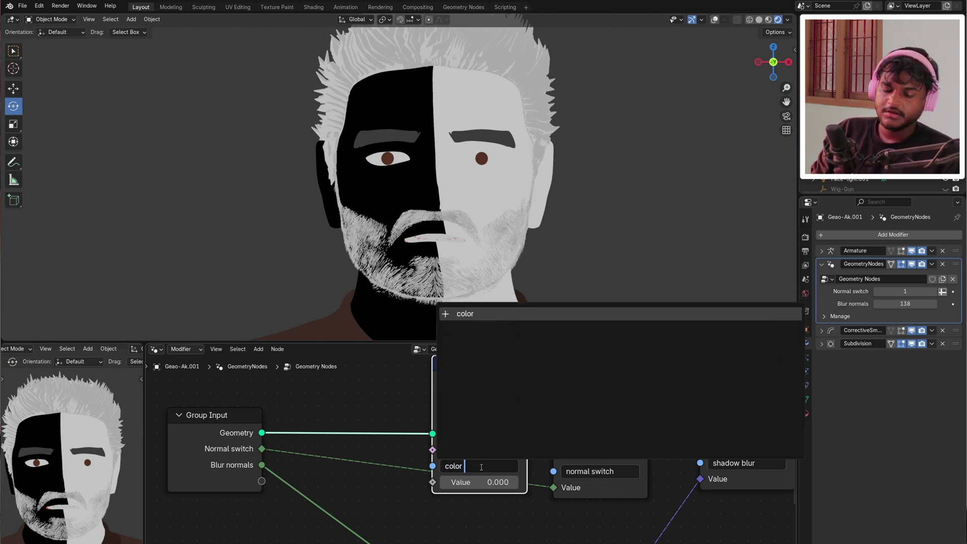
key("Return")
scroll(504, 478, "down", 2)
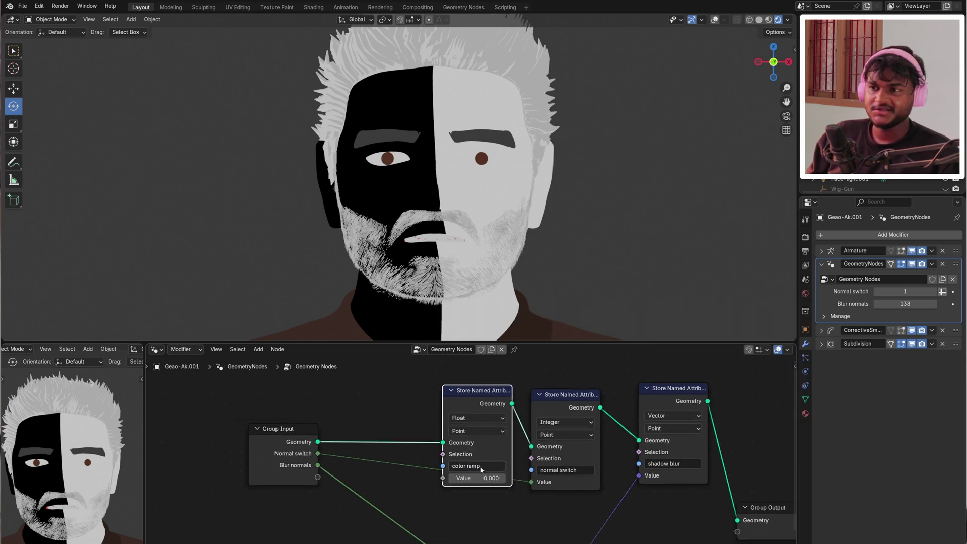
Set the color ramp attribute's value to 0.5 and link its Value to a new Group Input socket
scroll(503, 478, "up", 2)
left_click(513, 488)
type(".5")
key("Return")
left_click_drag(468, 489, 309, 488)
Rename the new float group socket as "Colr ramp"
key("n")
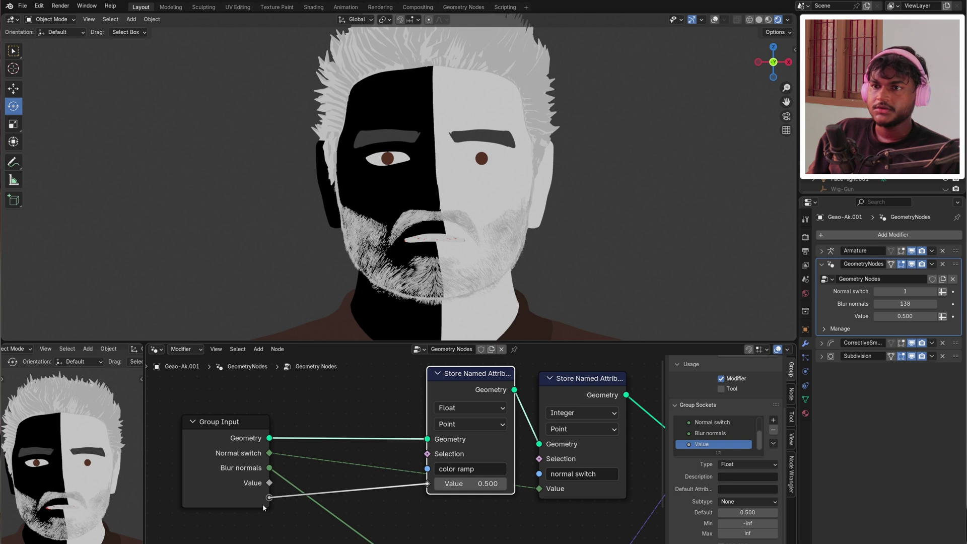
left_click_drag(264, 508, 267, 503)
double_click(697, 444)
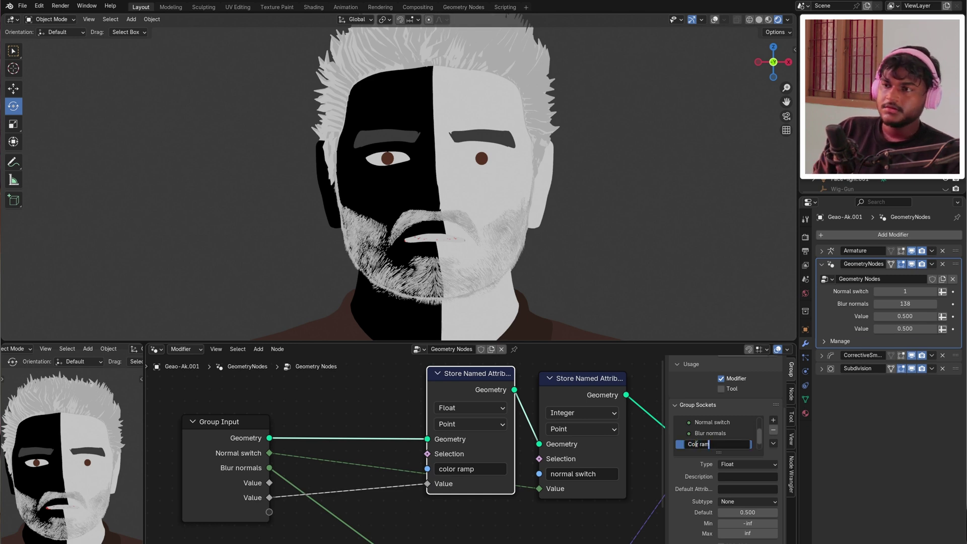
key("Return")
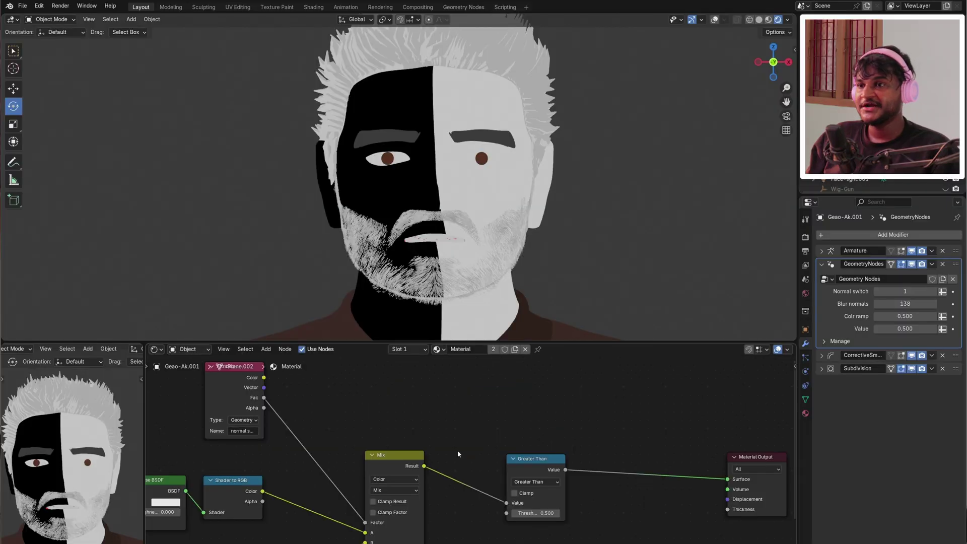
In the material, duplicate the normal switch Attribute node and set its attribute name to "color ramp"
middle_click_drag(459, 454, 467, 481)
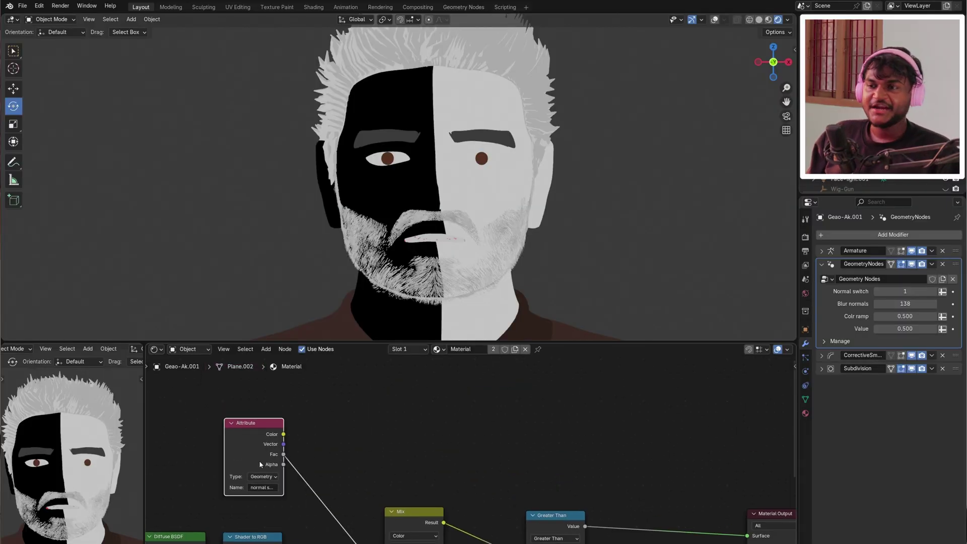
key("shift+d")
left_click(431, 451)
scroll(461, 490, "up", 2)
key("ctrl+a")
type("color ramp")
key("Return")
Link the color ramp attribute to the Greater Than node's Threshold and set the modifier's Colr ramp value to 0.454
left_click_drag(453, 411, 540, 487)
middle_click_drag(540, 487, 493, 504)
scroll(710, 423, "down", 2)
mouse_move(902, 316)
left_mouse_down()
mouse_move(874, 316)
mouse_move(912, 316)
mouse_move(896, 316)
left_mouse_up()
scroll(468, 470, "down", 1)
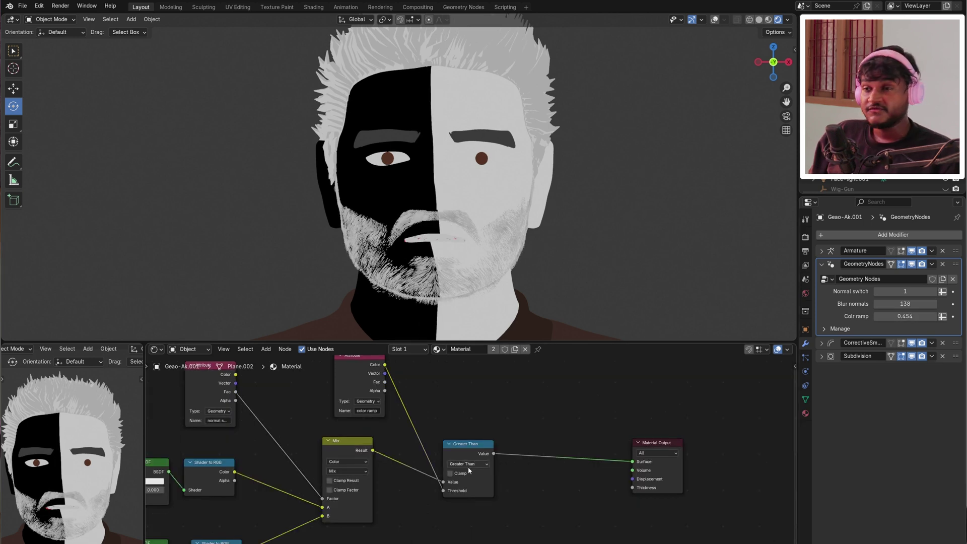
Duplicate the shading Mix node between Greater Than and Material Output, feeding the Greater Than Value into its Factor
left_click(347, 452)
key("shift+d")
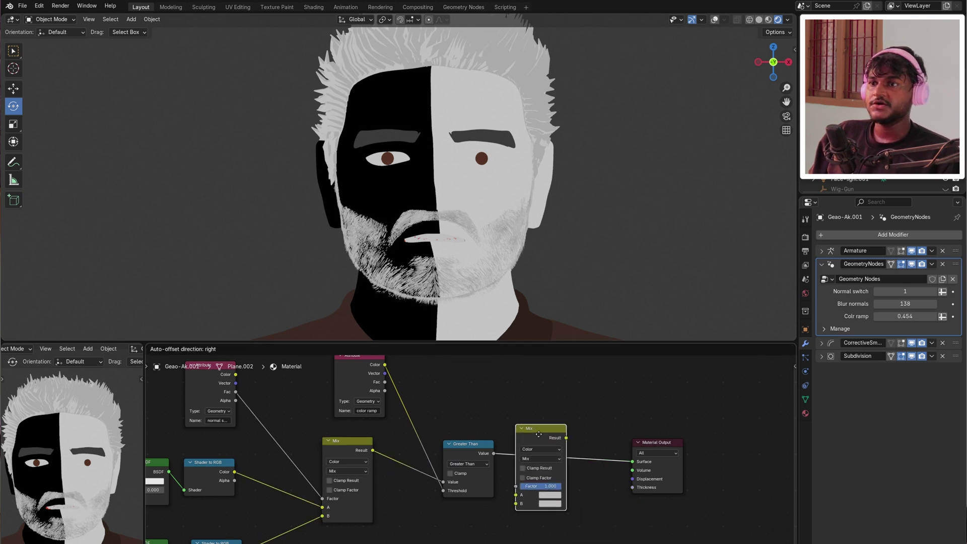
left_click(553, 436)
scroll(471, 465, "up", 2)
left_click_drag(529, 493, 564, 495)
Pick an orange-brown hue for the new Mix node's A color and adjust its brightness
left_click(607, 505)
left_click(627, 388)
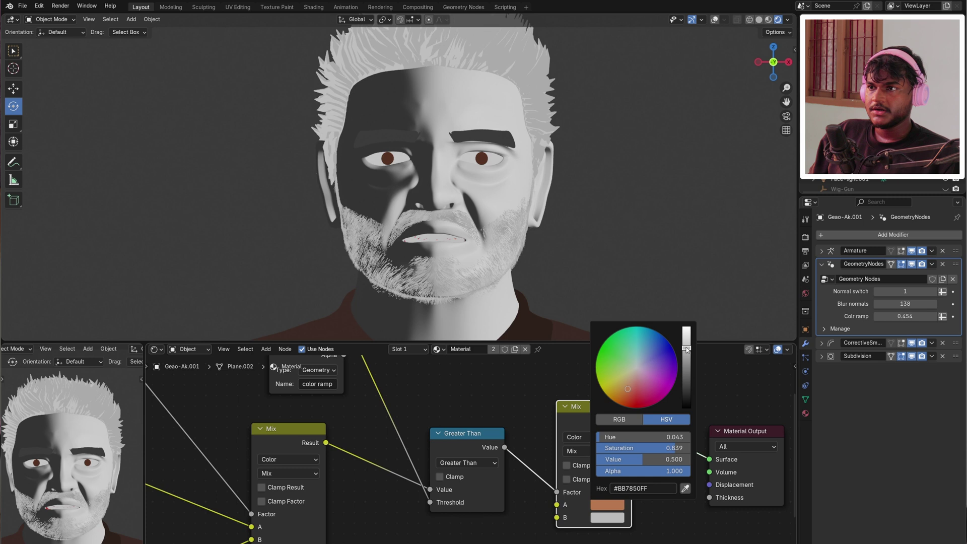
left_click(627, 403)
mouse_move(686, 366)
left_mouse_down()
mouse_move(686, 385)
mouse_move(686, 355)
left_mouse_up()
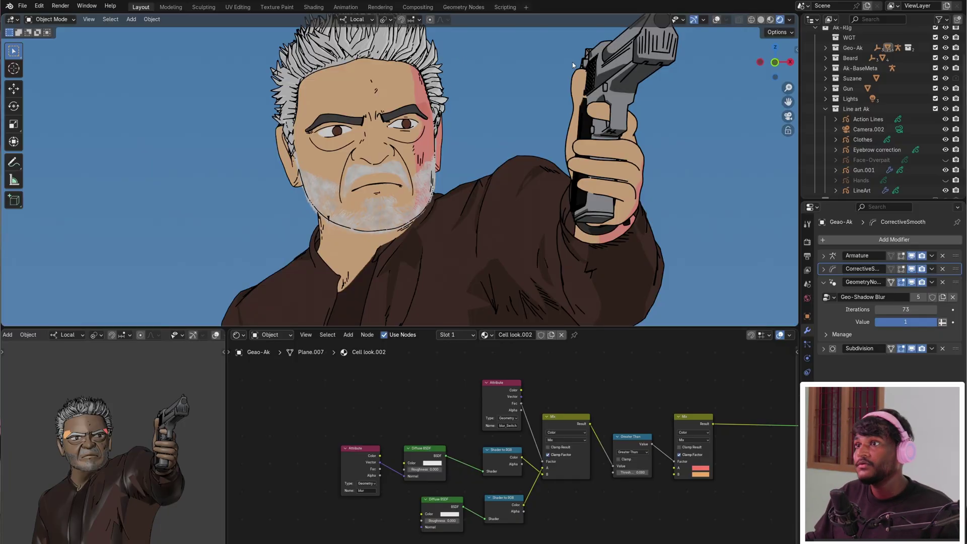
In the finished character scene, toggle the Face-Overpait line art's visibility and set the Geo-Shadow Blur modifier's Value to 1
left_click(945, 160)
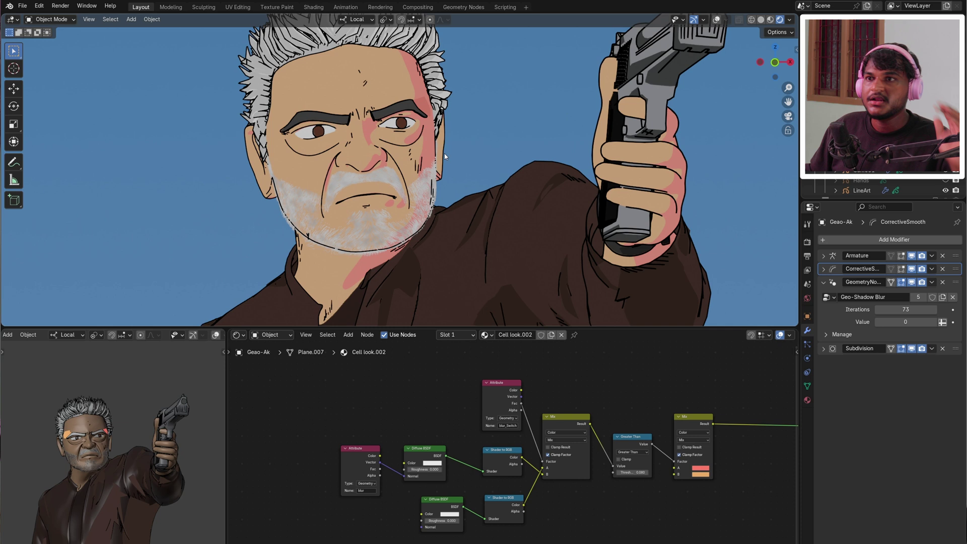
left_click_drag(902, 322, 927, 322)
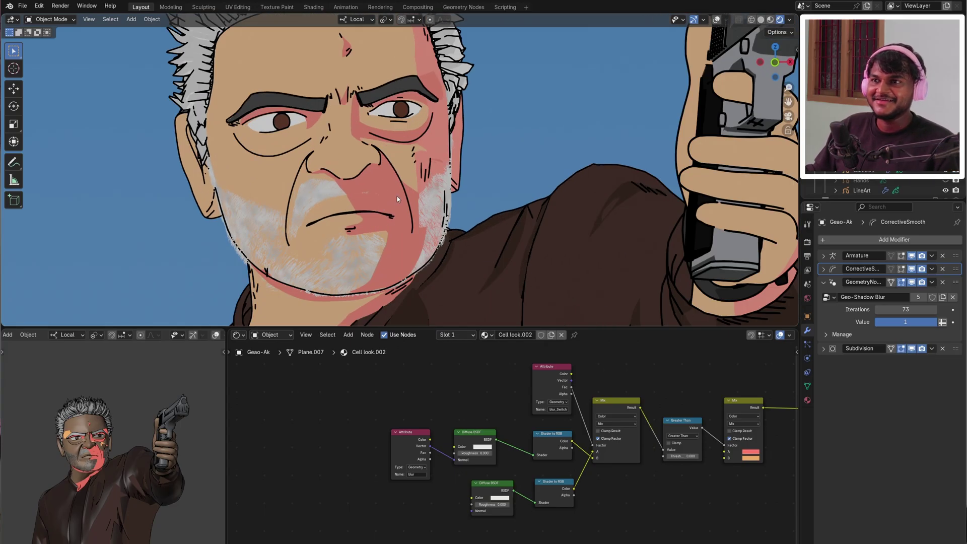
left_click(452, 202)
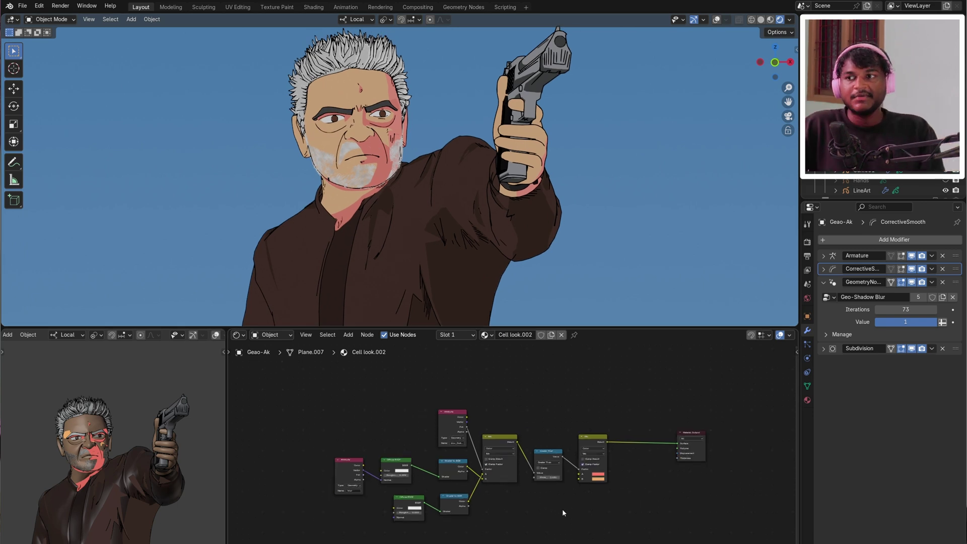
scroll(562, 508, "up", 3)
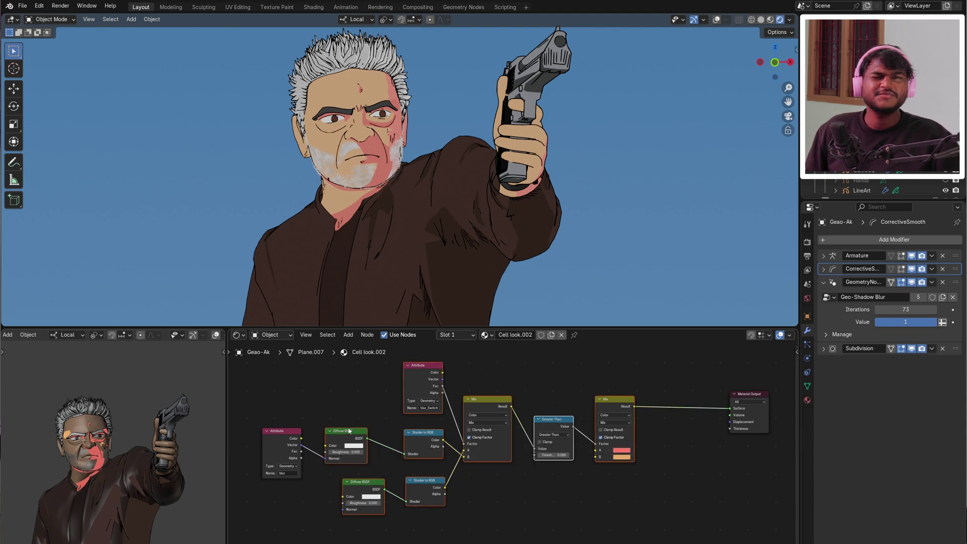